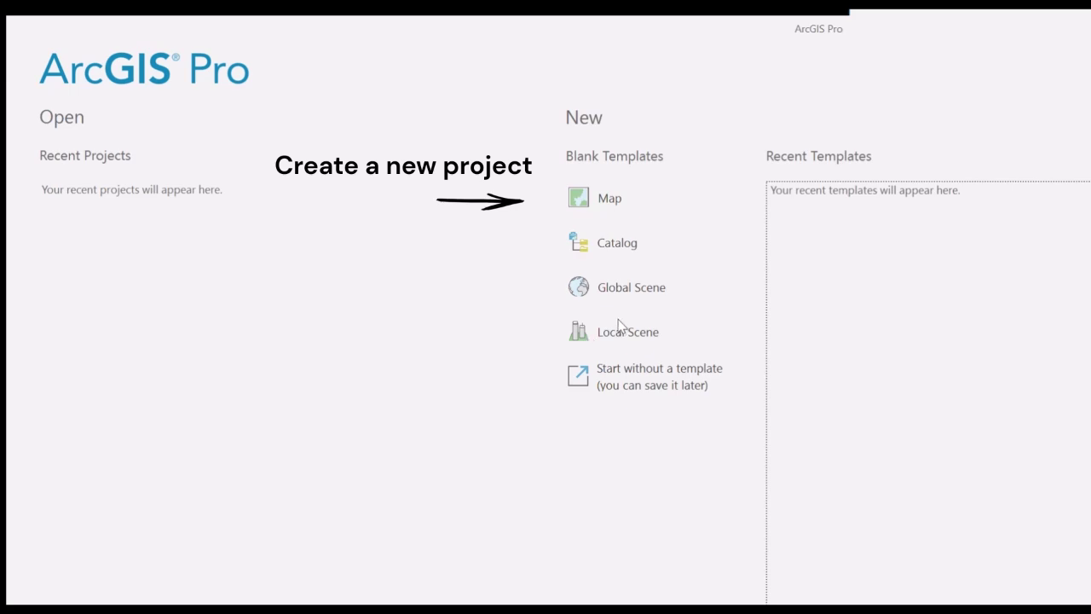
Start Buildings_project from the blank Map template and add a folder named LAS_Data inside it
left_click(607, 198)
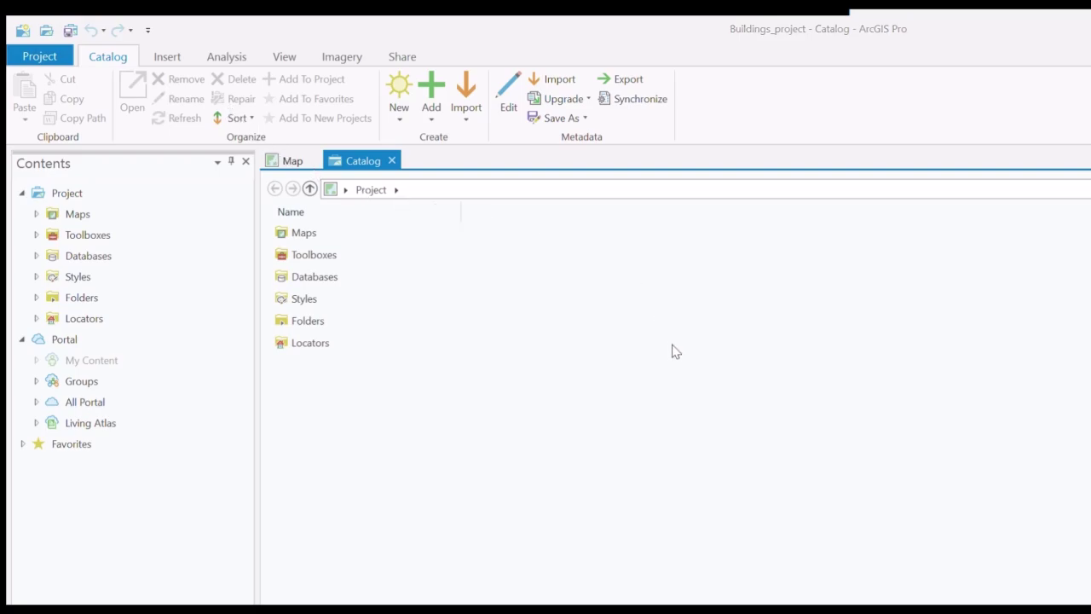
key("Up")
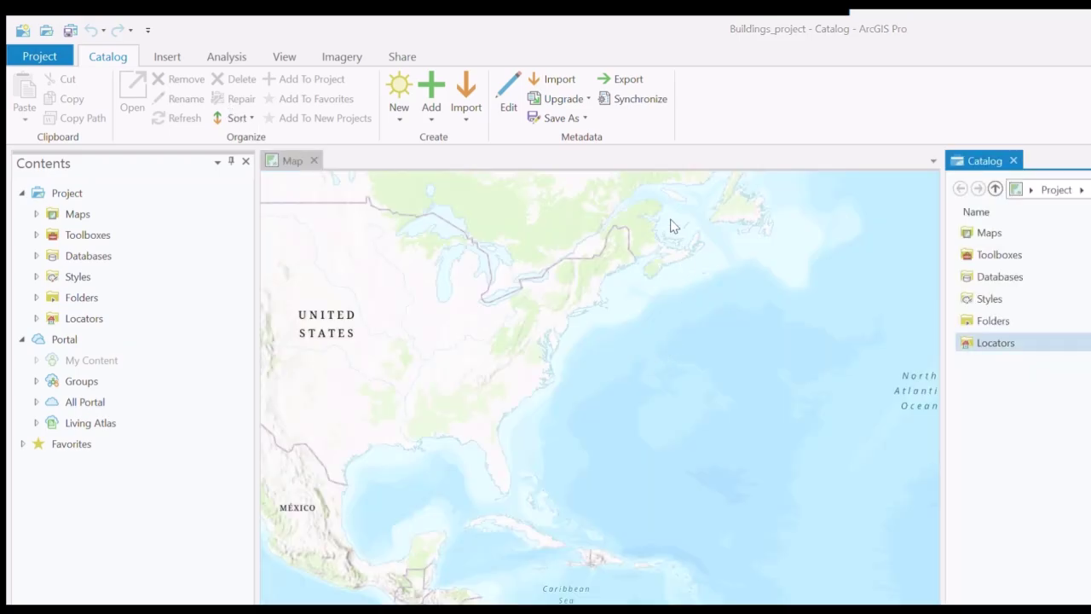
key("Up")
key("Return")
key("Down")
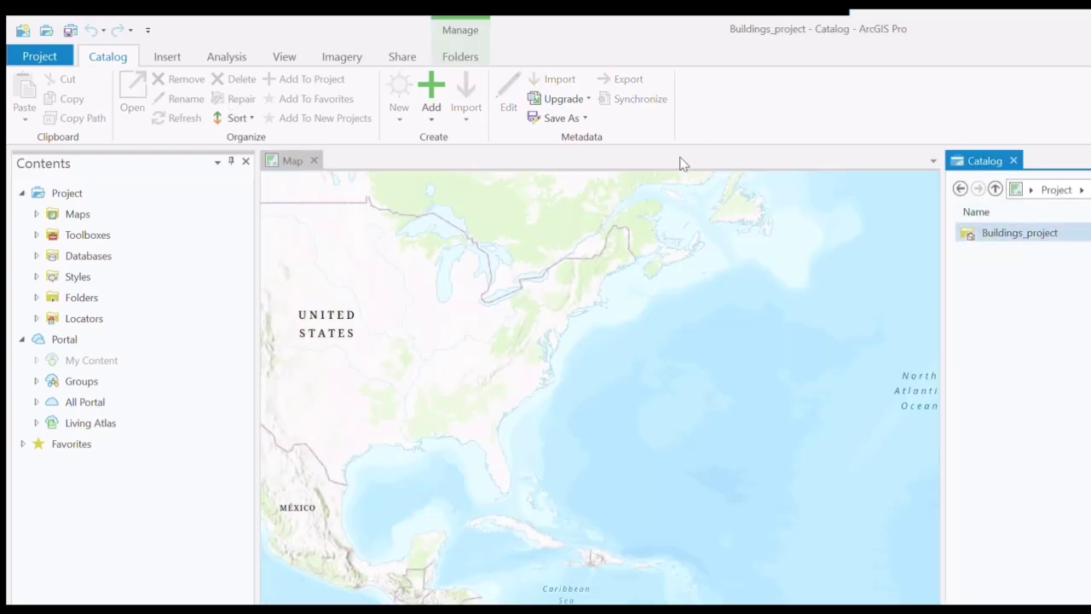
key("Return")
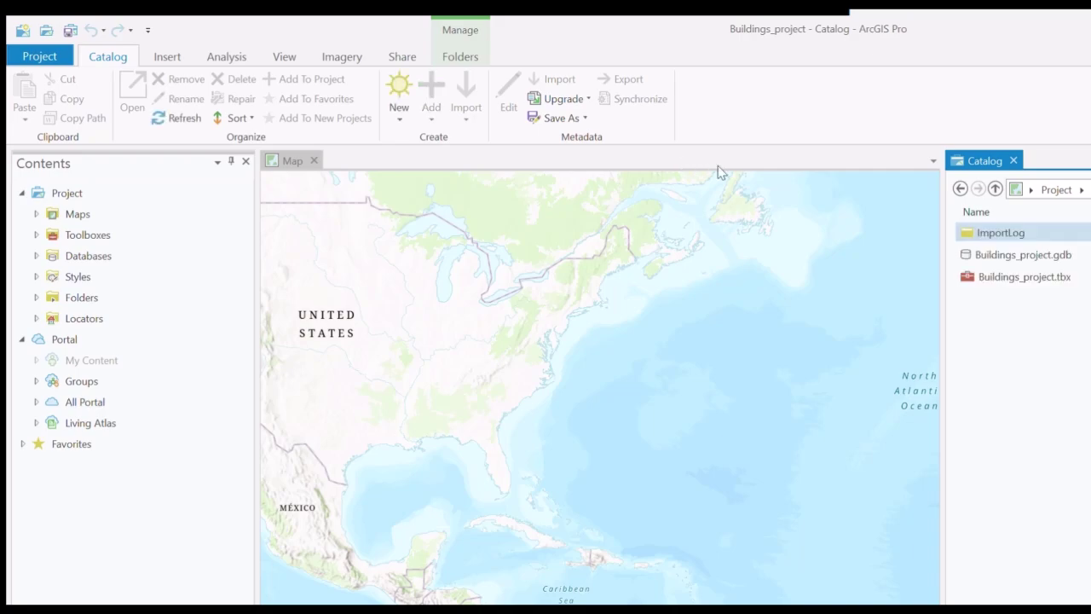
key("Down")
key("Down")
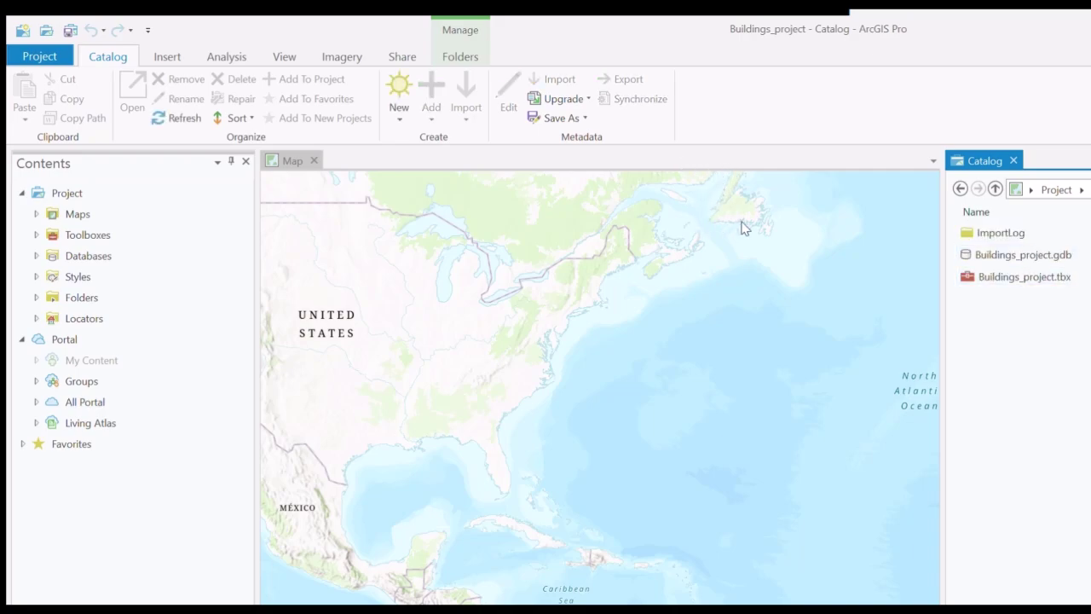
key("ctrl+shift+n")
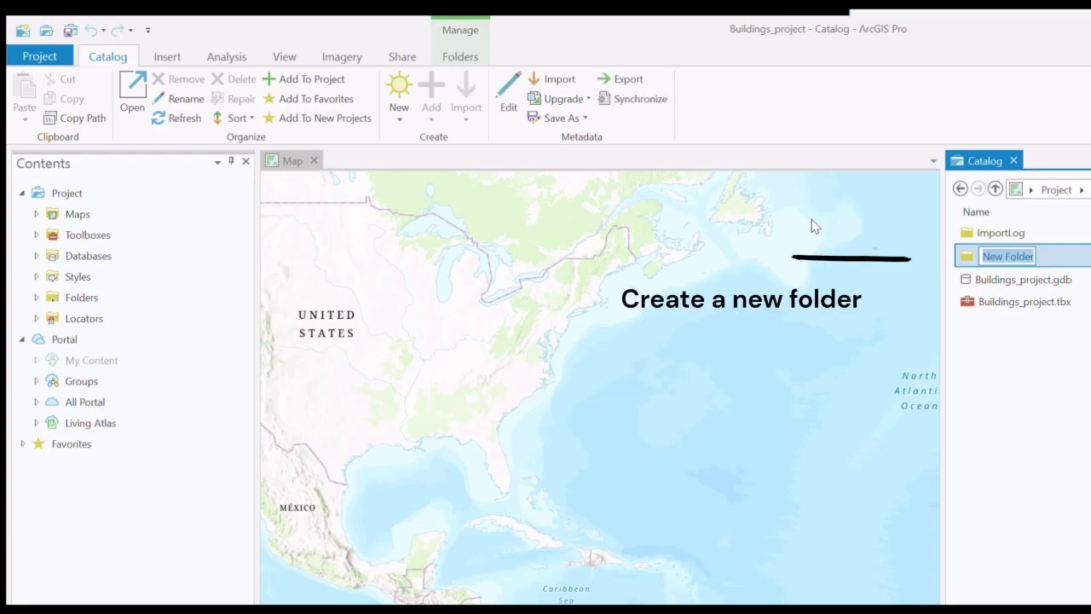
type("LAS_")
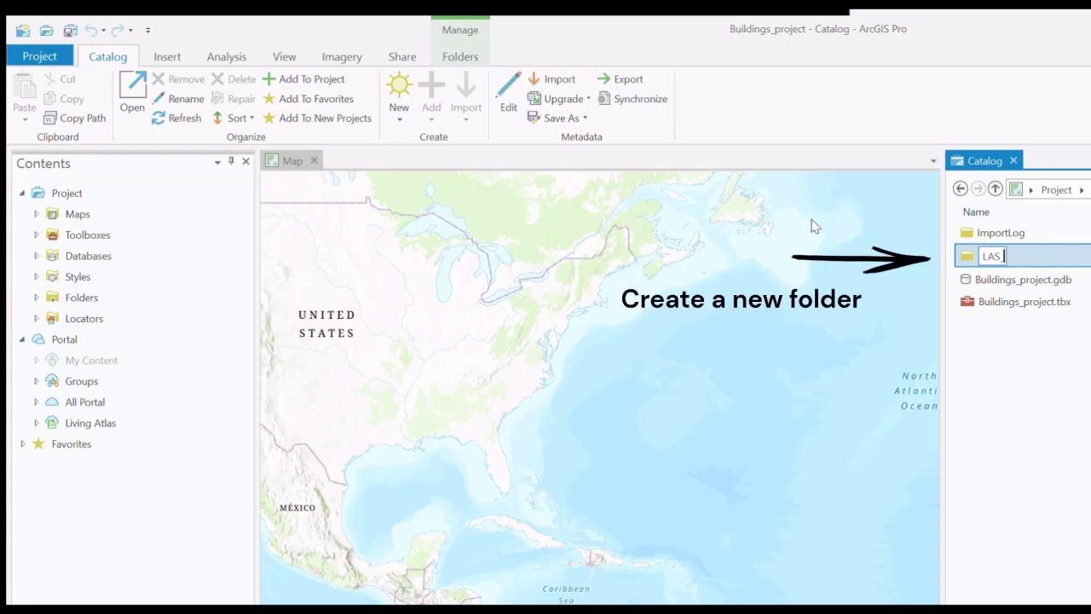
type("Data")
Confirm the LAS_Data folder name and browse for the input LAS file to convert
key("Return")
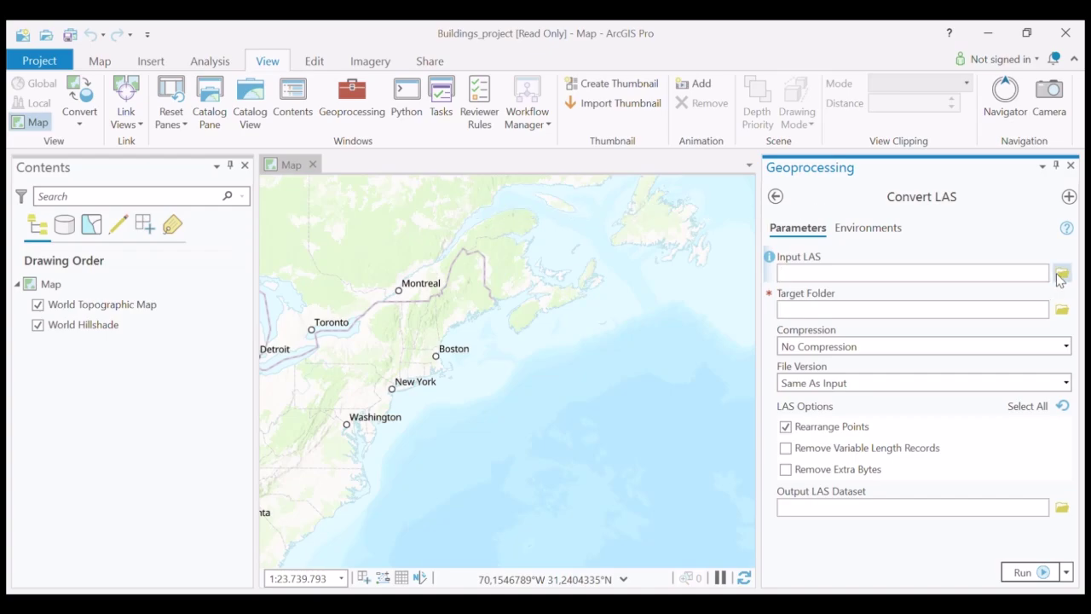
left_click(1057, 276)
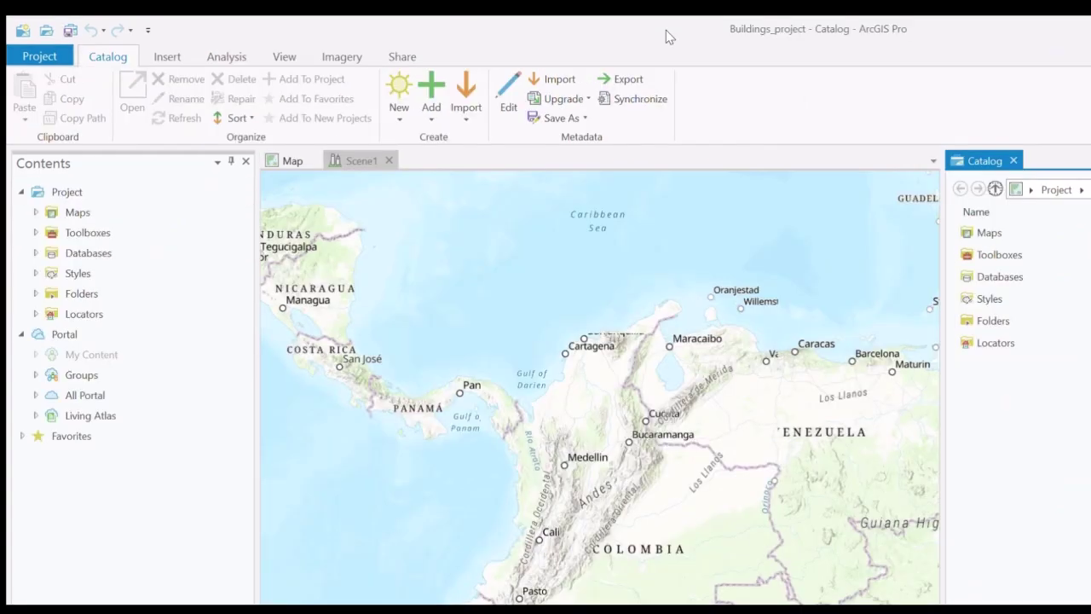
Add Buildings.lasd from the LAS_Data folder to Scene1 to show the classified lidar points
key("Return")
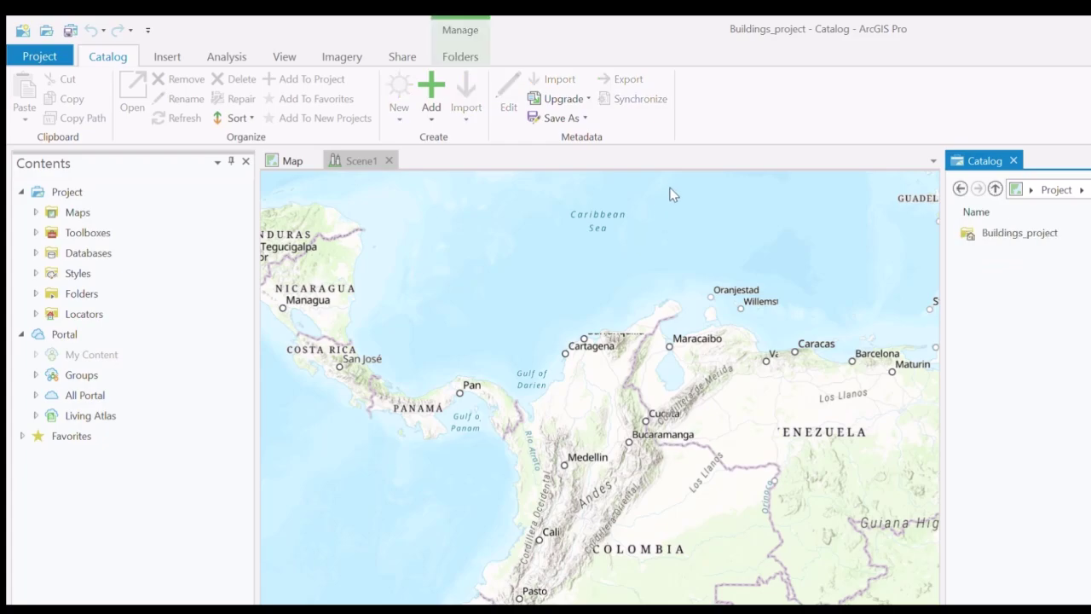
key("Down")
key("Return")
key("Down")
key("Return")
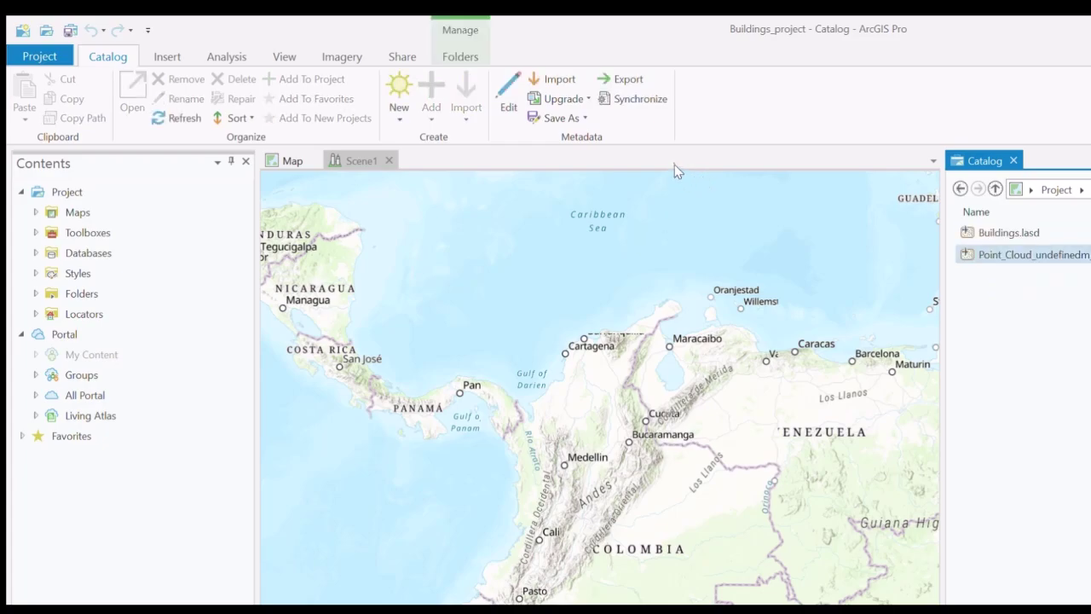
key("Up")
left_click(564, 210)
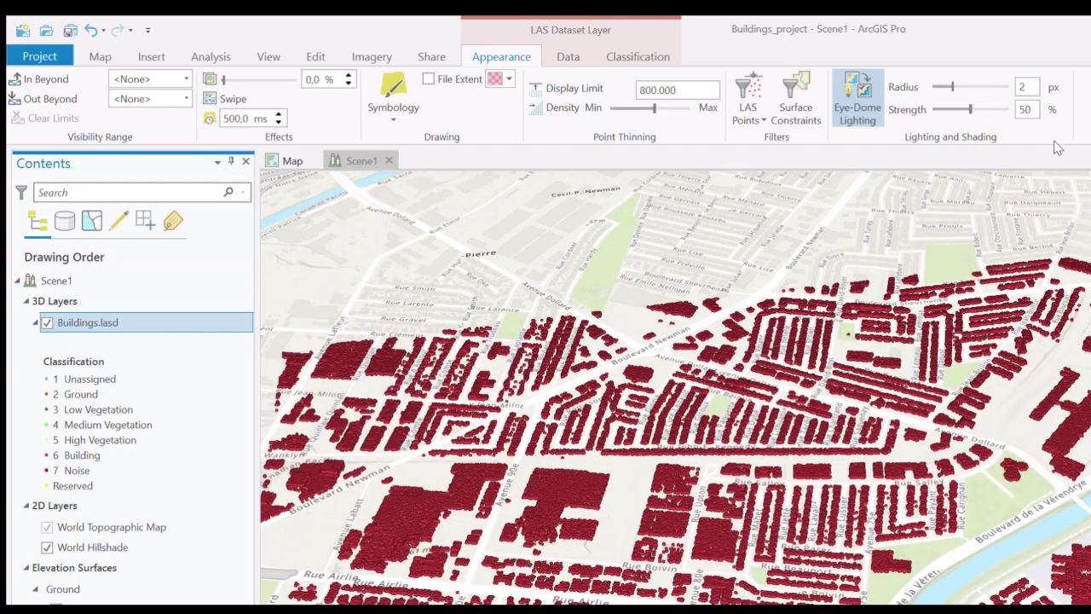
scroll(505, 364, "up", 1)
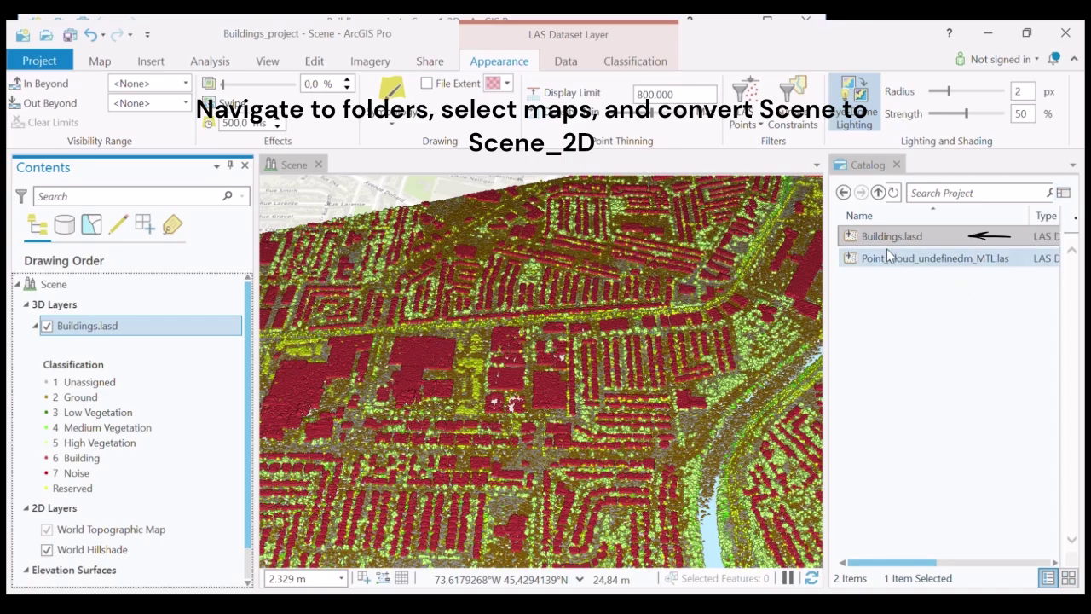
Go back to the project's Maps in Catalog and convert the Scene to a 2D map named Scene_2D
left_click(843, 193)
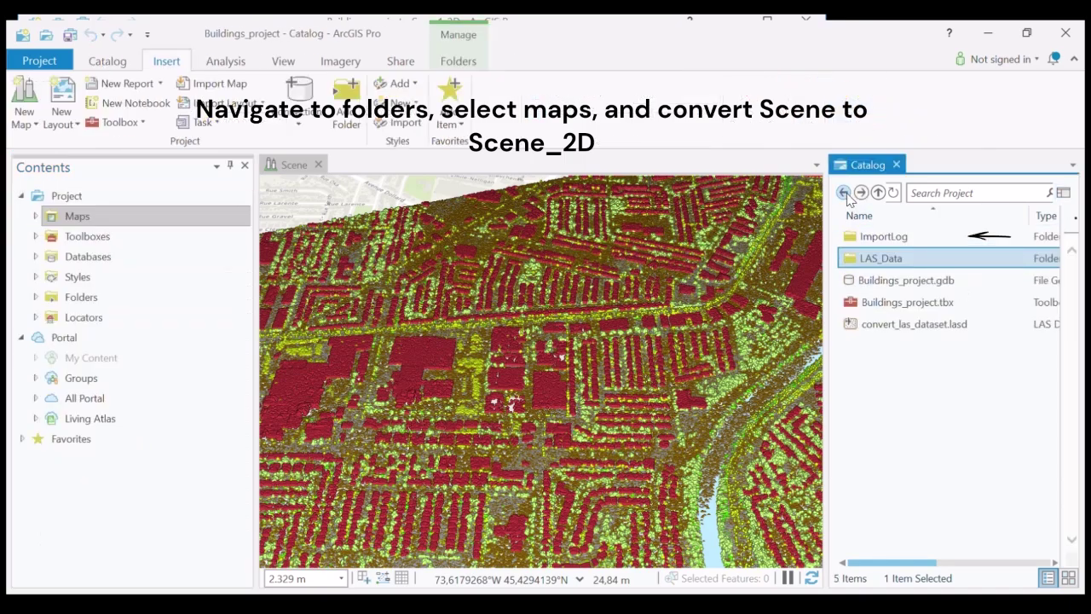
left_click(844, 194)
left_click(844, 193)
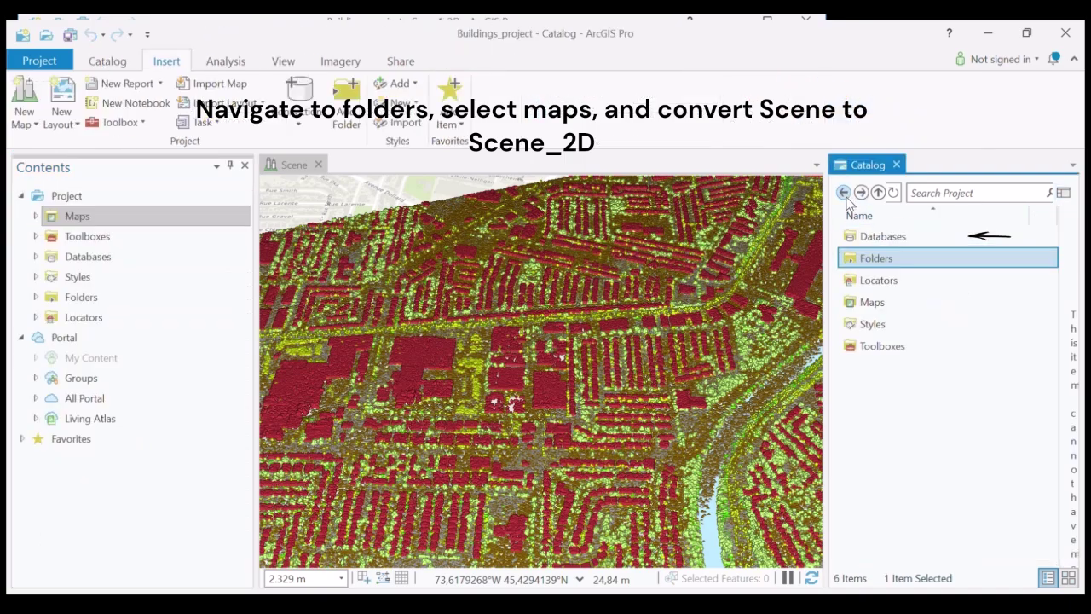
double_click(871, 301)
left_click(874, 239)
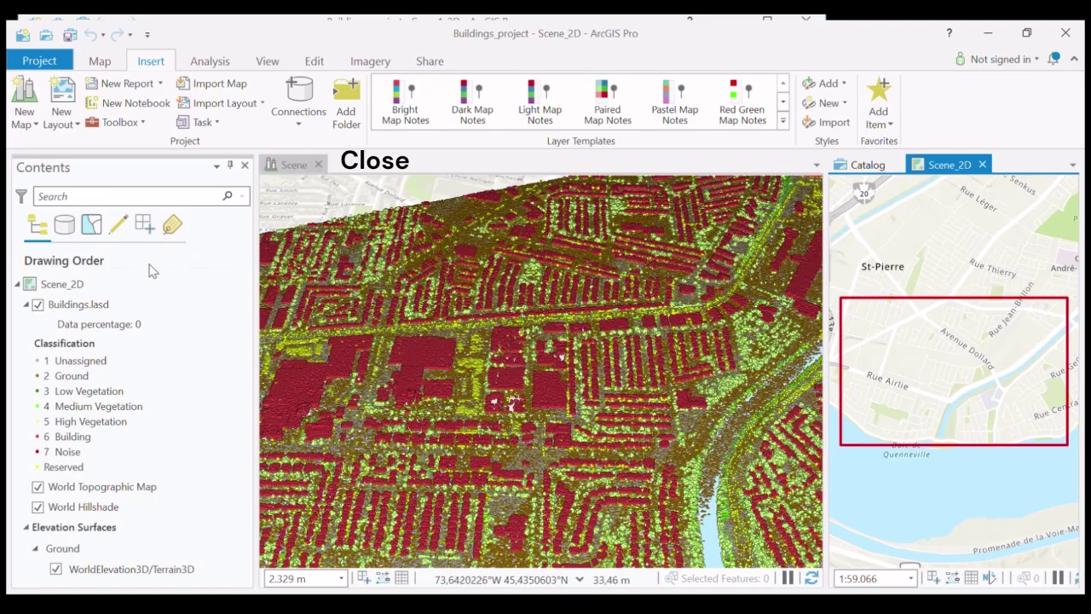
Close the 3D scene and zoom and pan Scene_2D to centre the red-outlined study area
left_click(317, 165)
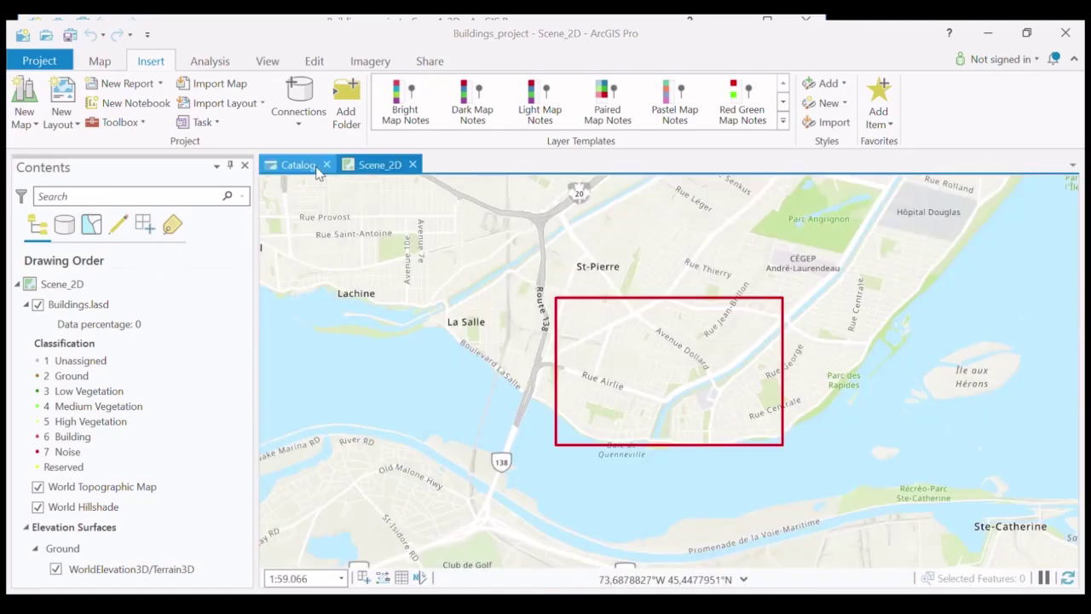
scroll(733, 401, "up", 2)
left_click_drag(726, 324, 636, 348)
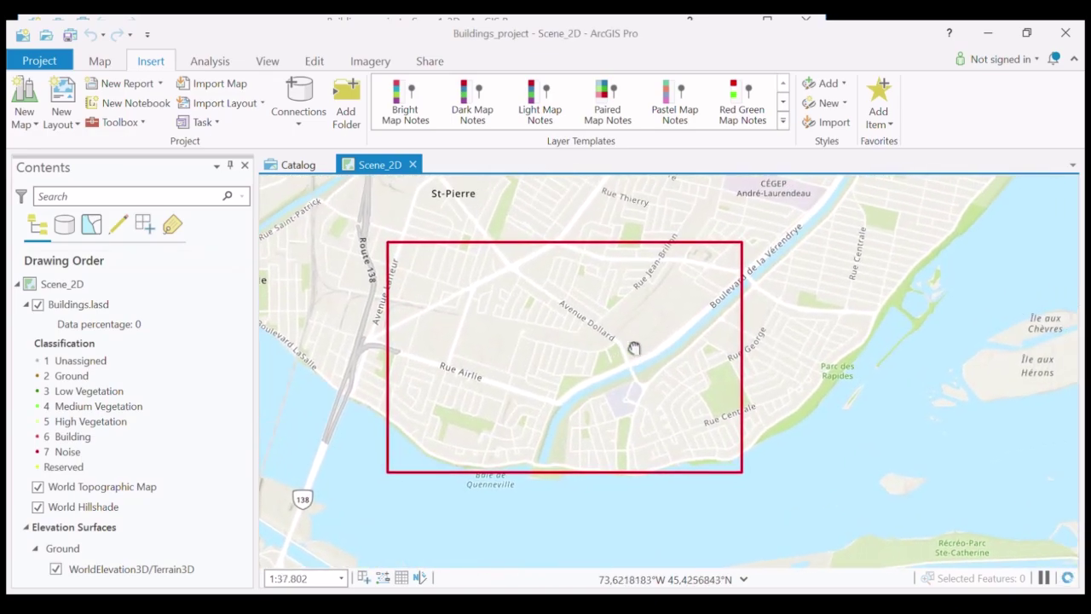
Search the Geoprocessing tools for 'LAS Point Statistics' with the Buildings.lasd layer selected
left_click(209, 61)
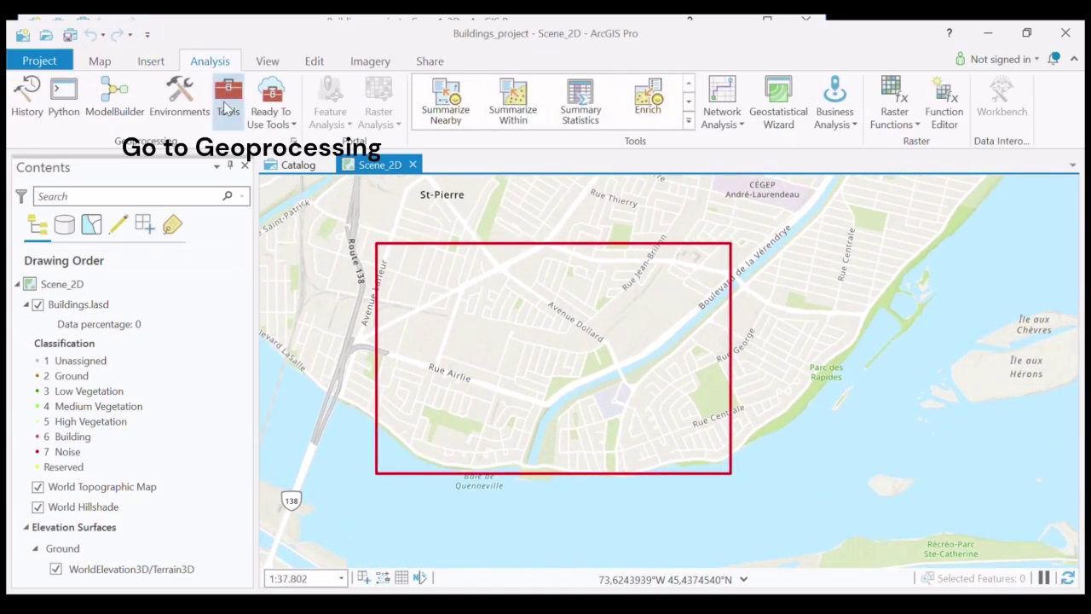
left_click(227, 98)
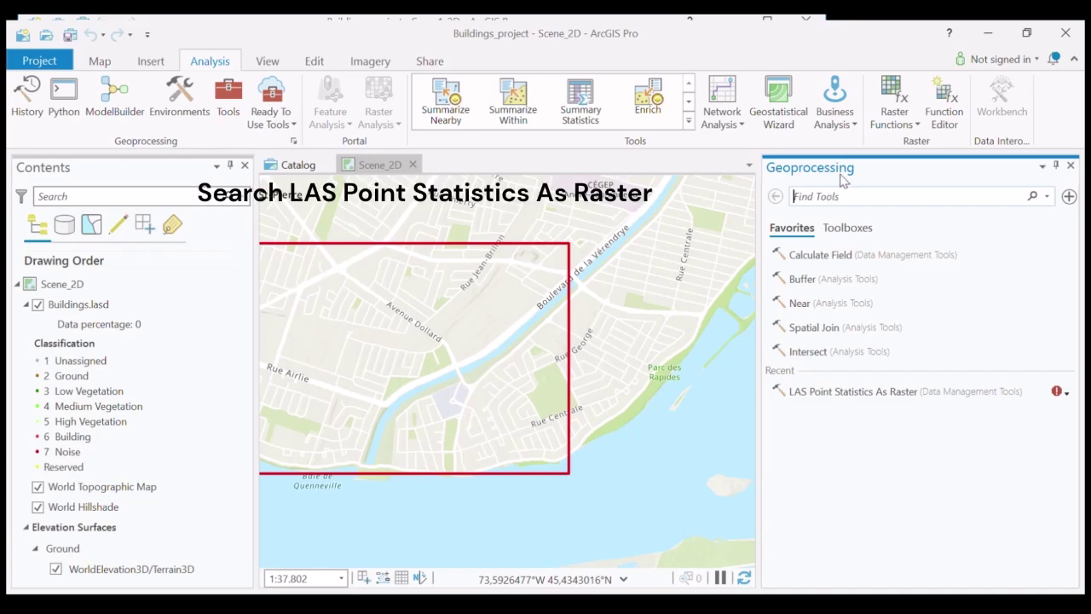
type("LAS")
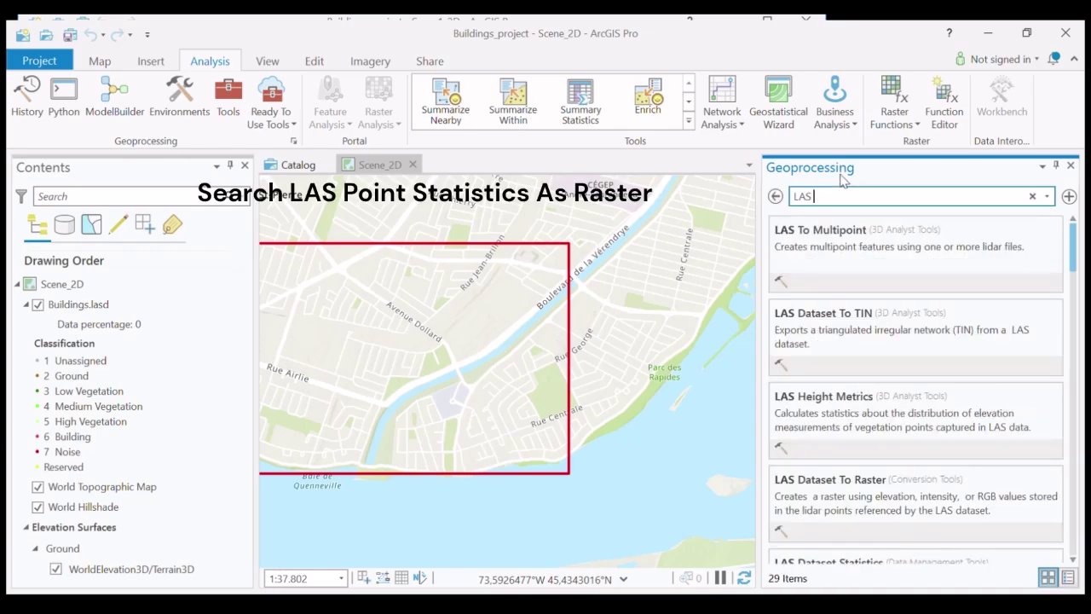
type(" Point")
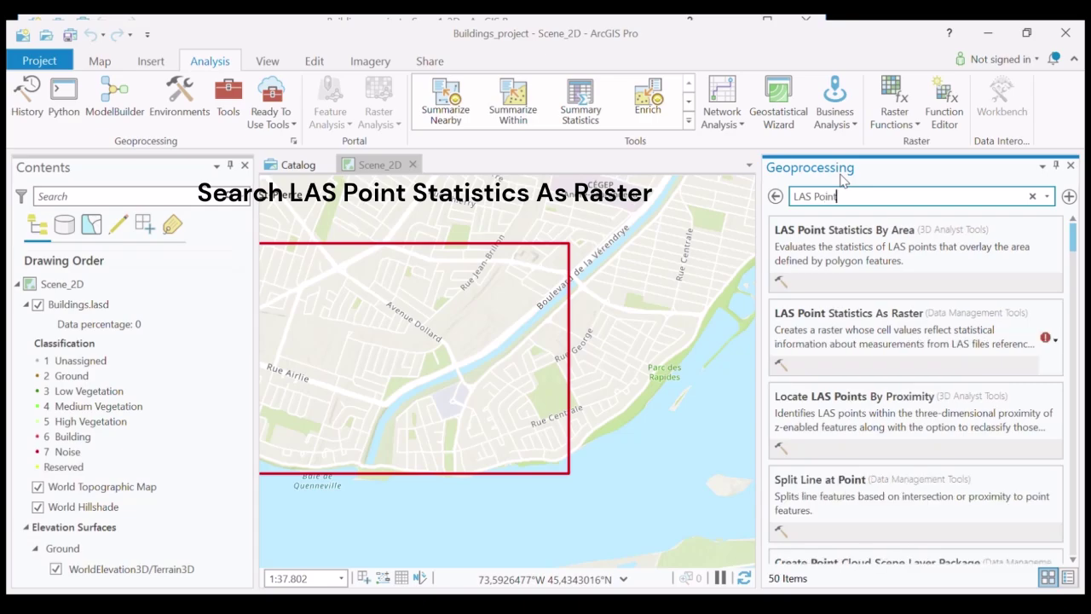
left_click(204, 304)
type("S")
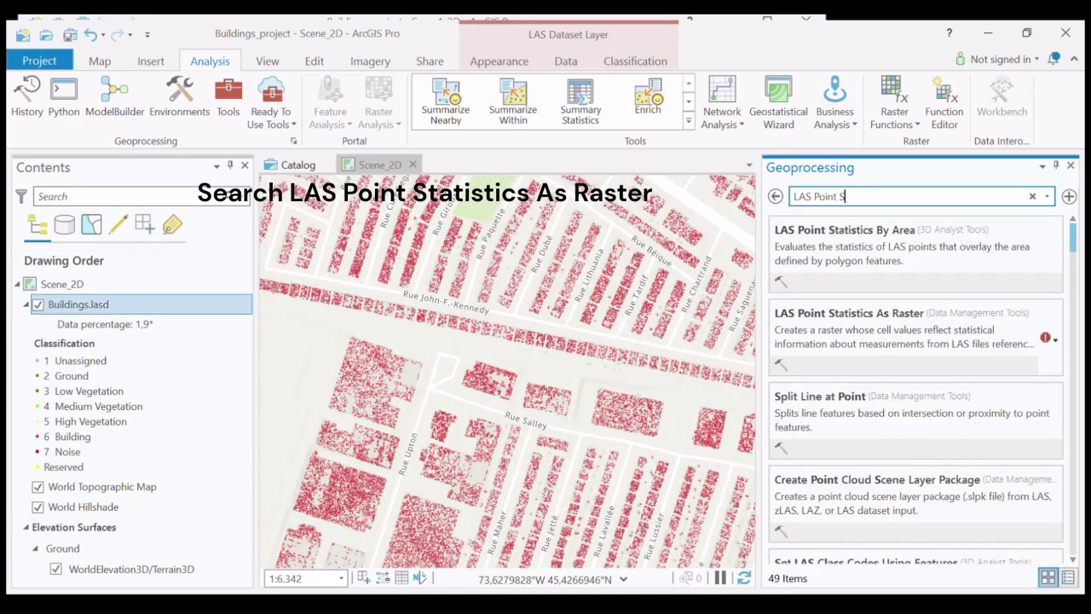
type("ta")
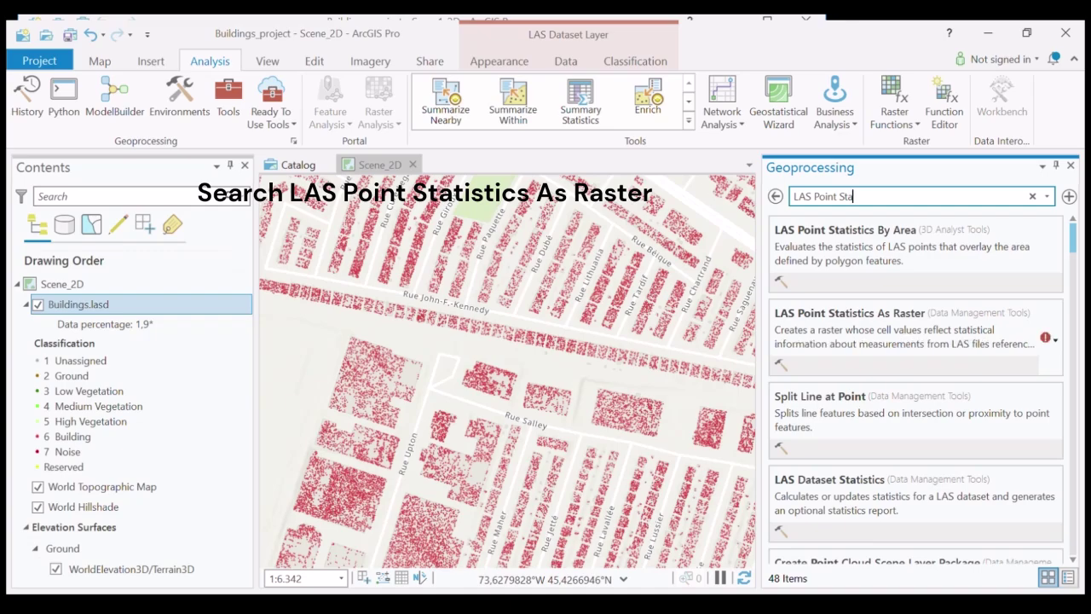
Rasterize Buildings.lasd to buildings_Raster using Most Frequent Class Code and sampling value 0.5
left_click(894, 318)
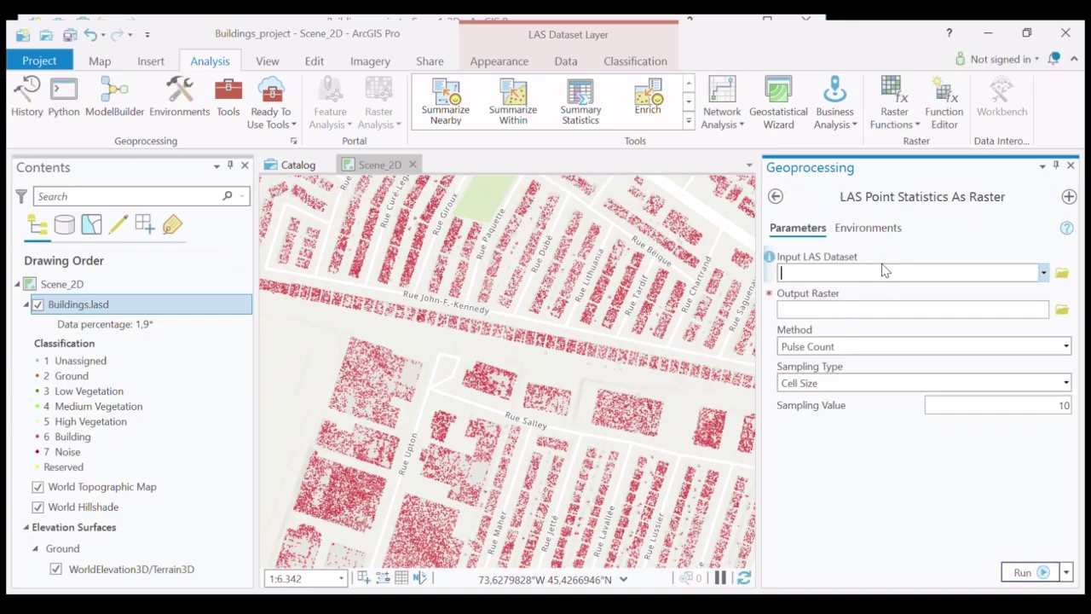
left_click(1043, 273)
left_click(1034, 298)
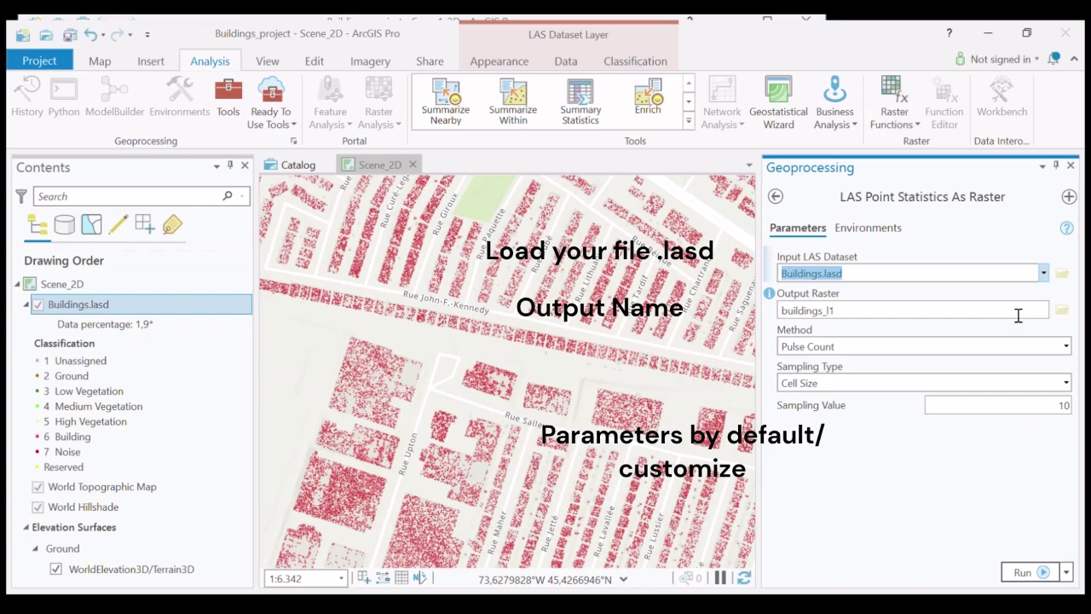
left_click(1016, 316)
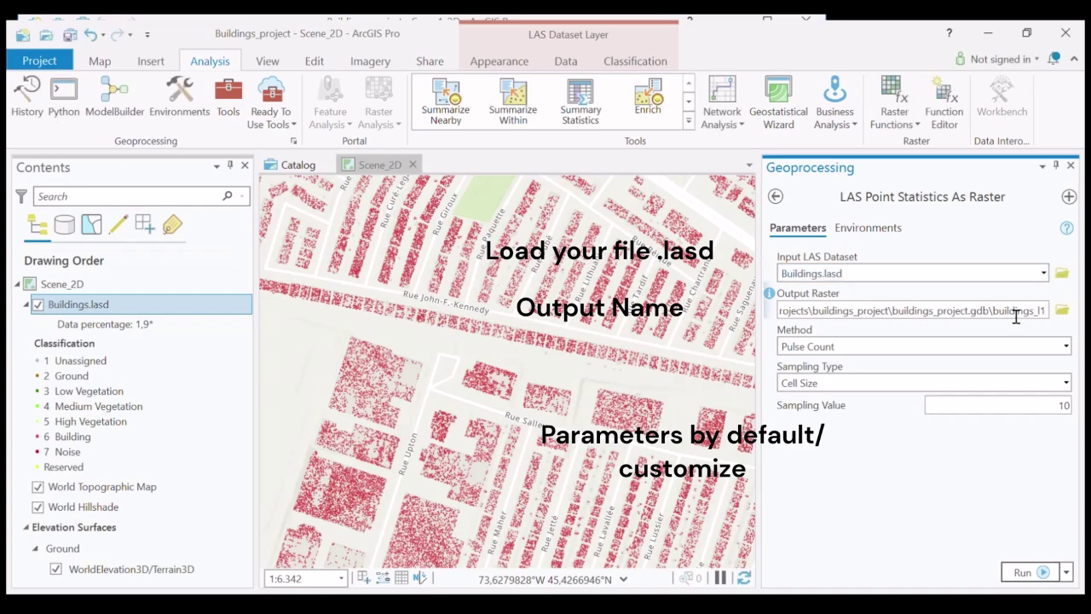
key("BackSpace")
key("BackSpace")
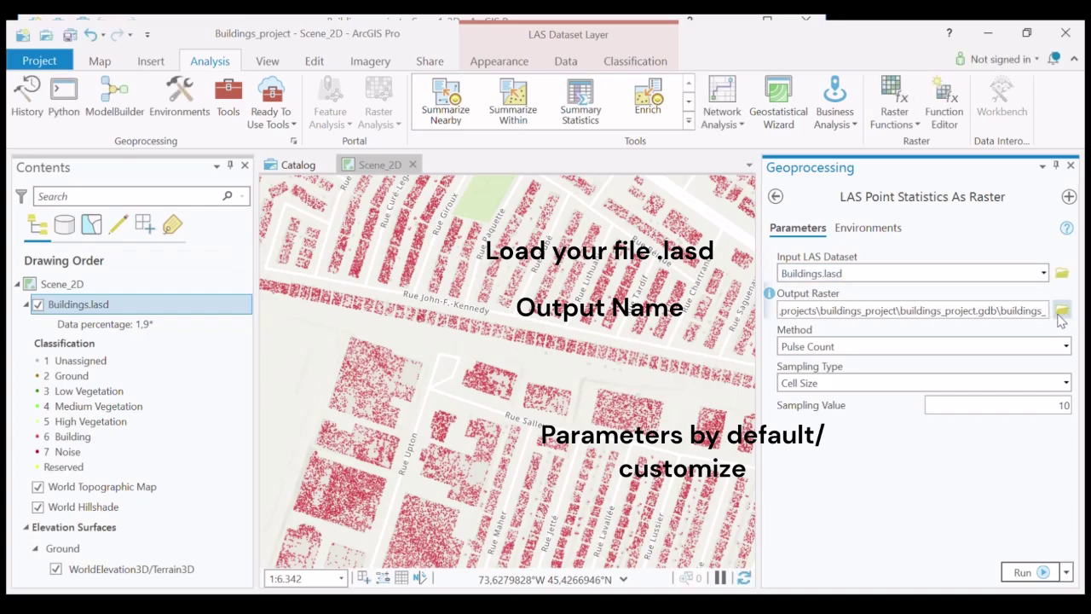
type("_Raster")
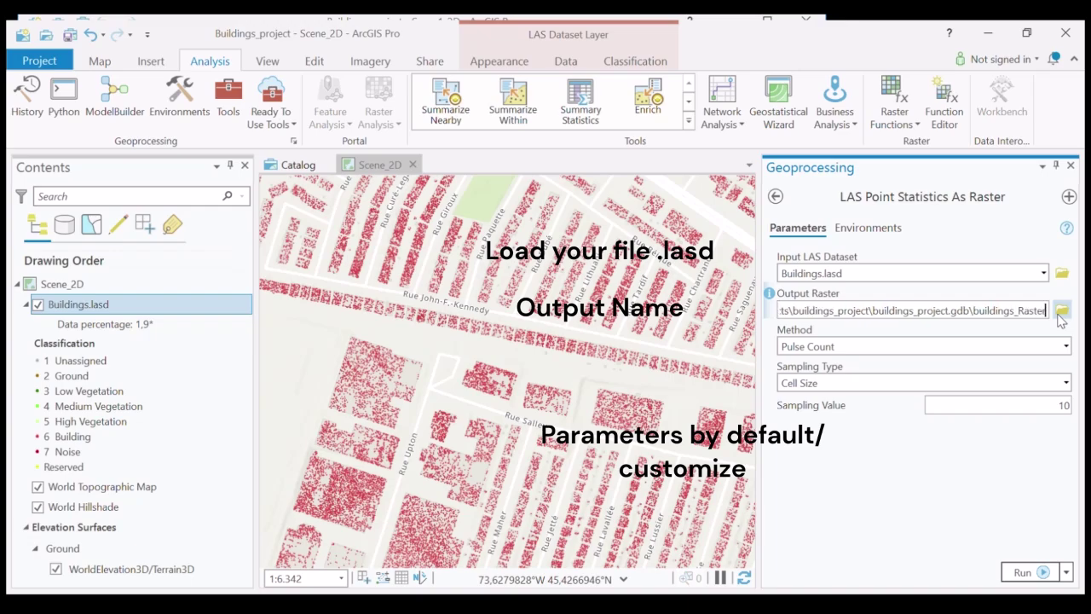
key("Tab")
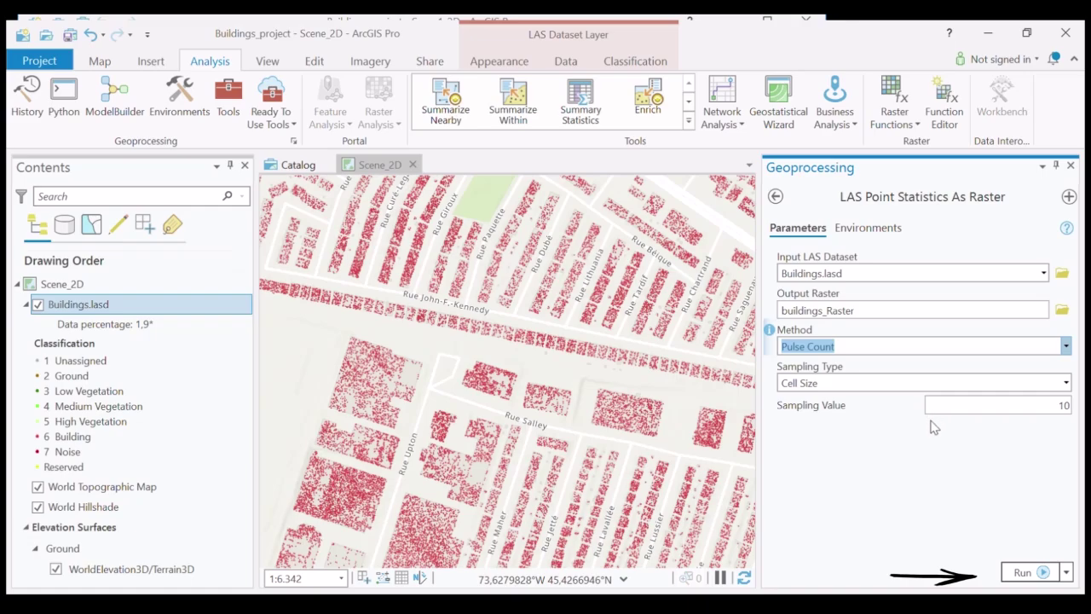
key("Down")
key("Down")
key("Down")
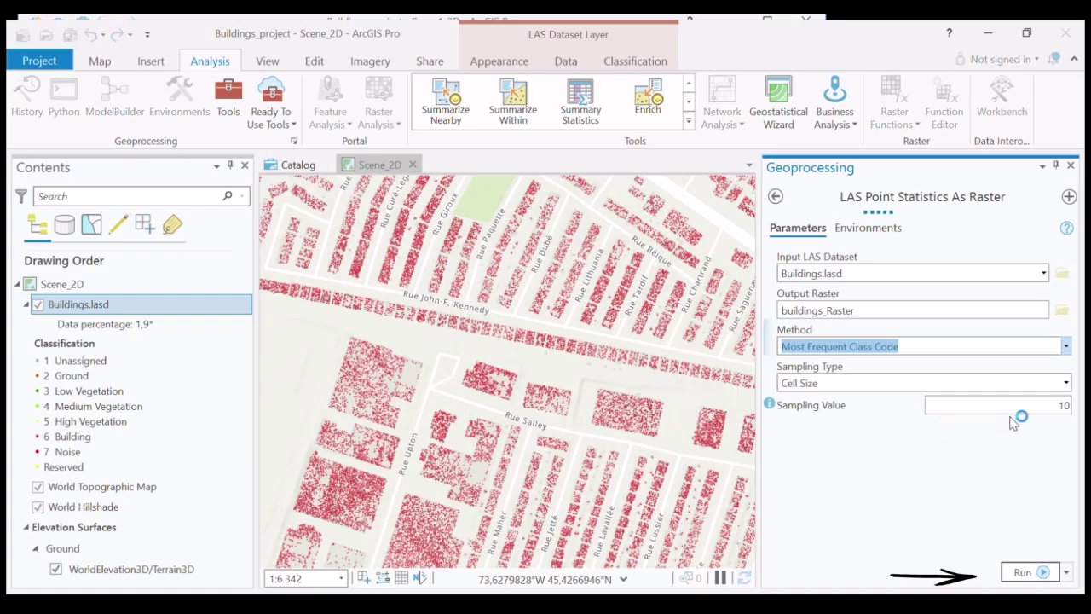
left_click(1069, 411)
type("0.5")
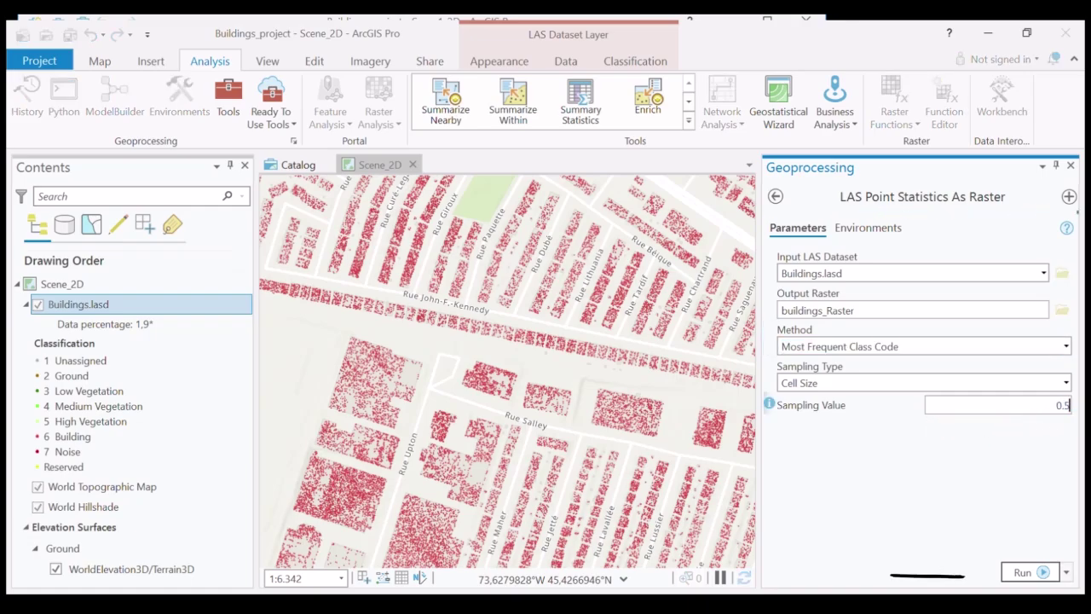
left_click(1026, 572)
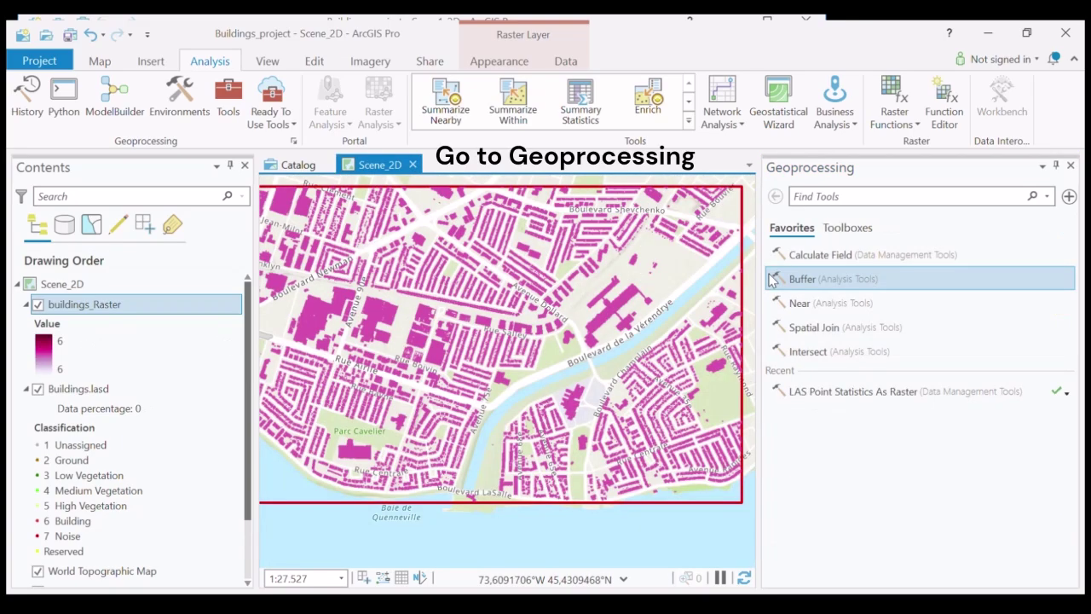
Run Raster to Polygon on buildings_Raster, outputting Buildings_Raw_LAS with Simplify polygons left on
left_click(832, 200)
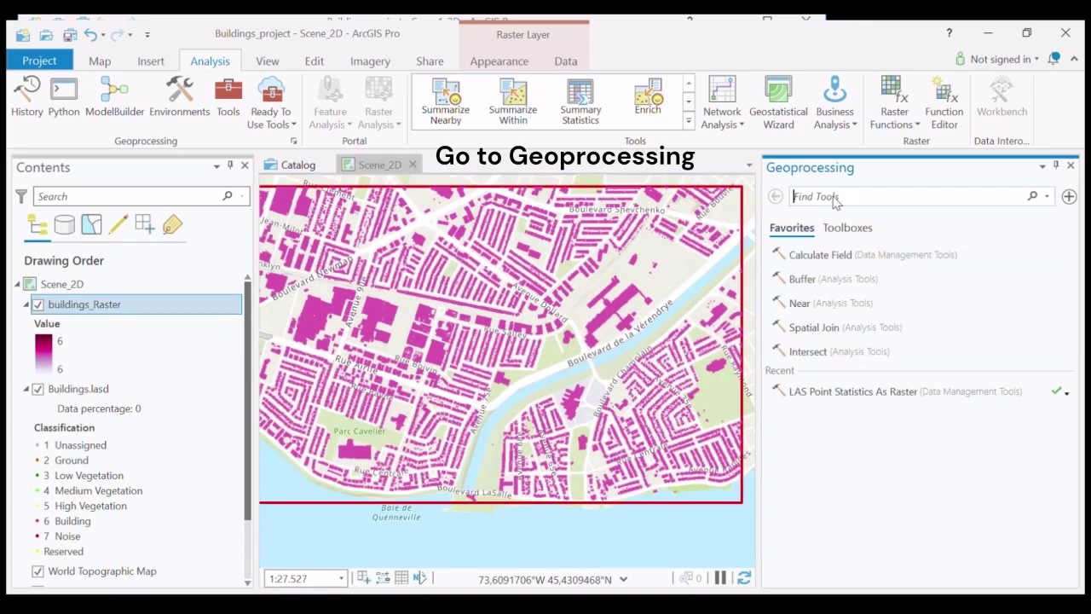
type("raster to p")
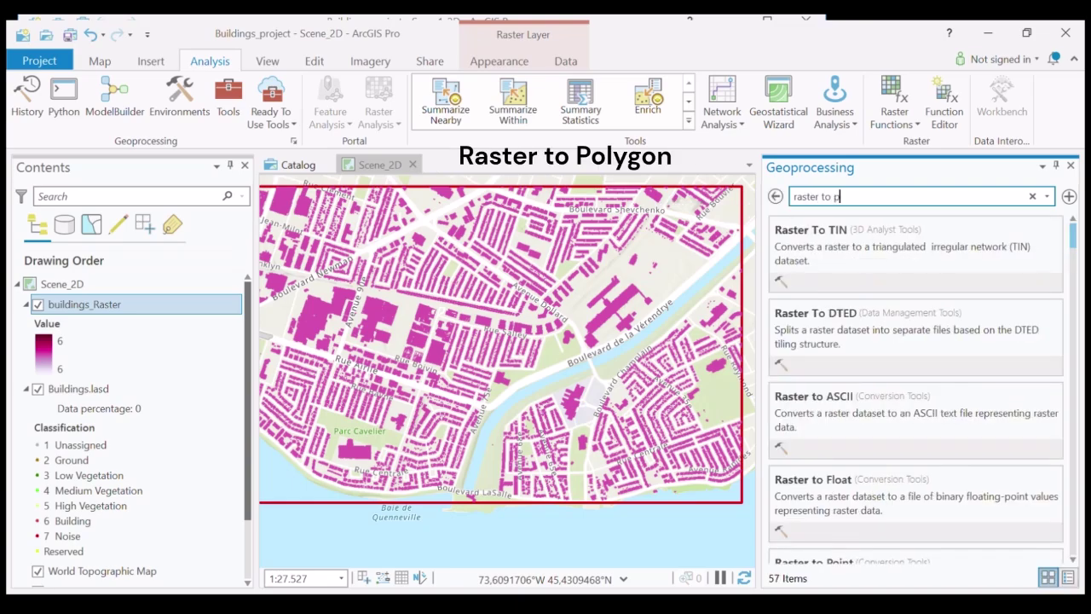
left_click(856, 317)
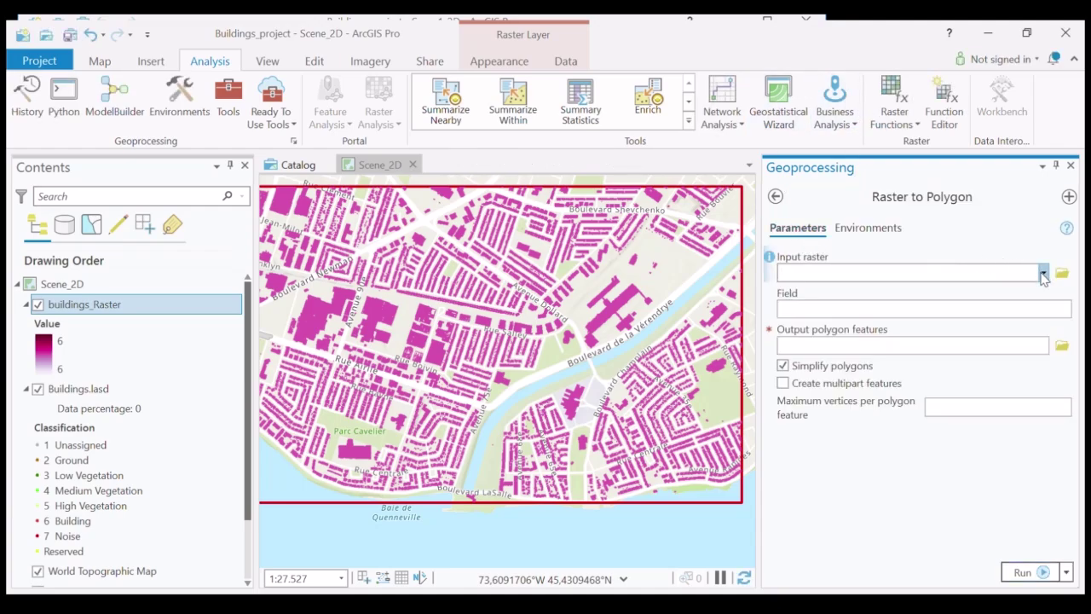
left_click(1043, 272)
left_click(1022, 294)
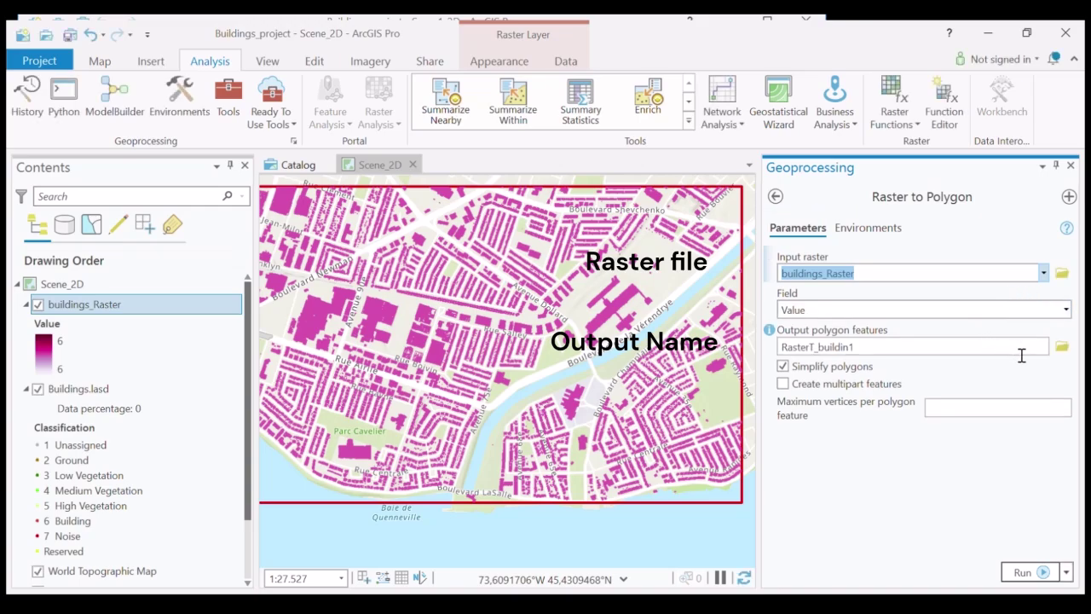
left_click(970, 356)
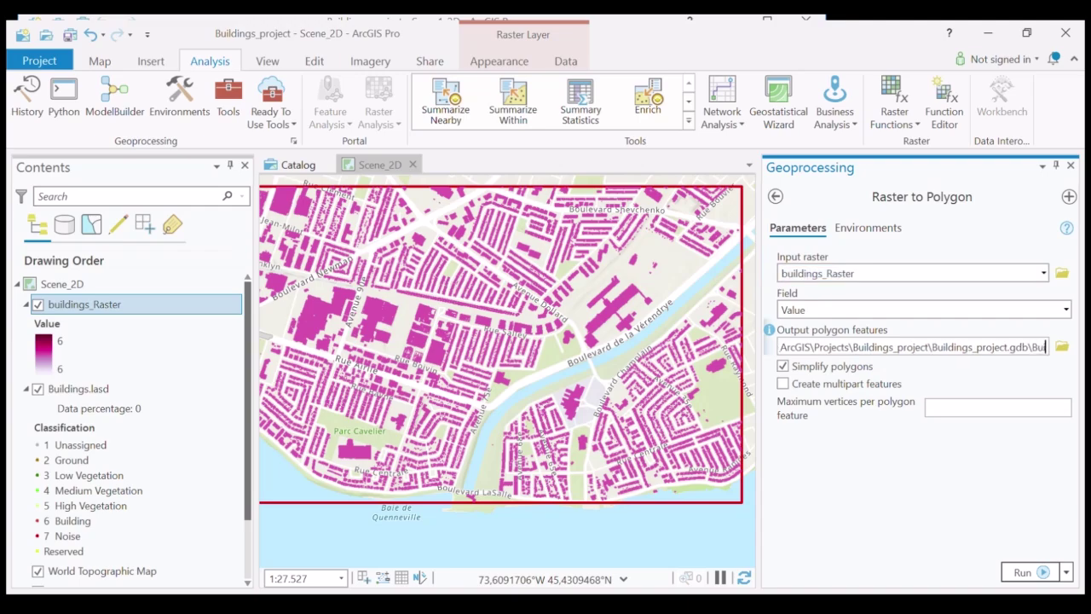
type("ing")
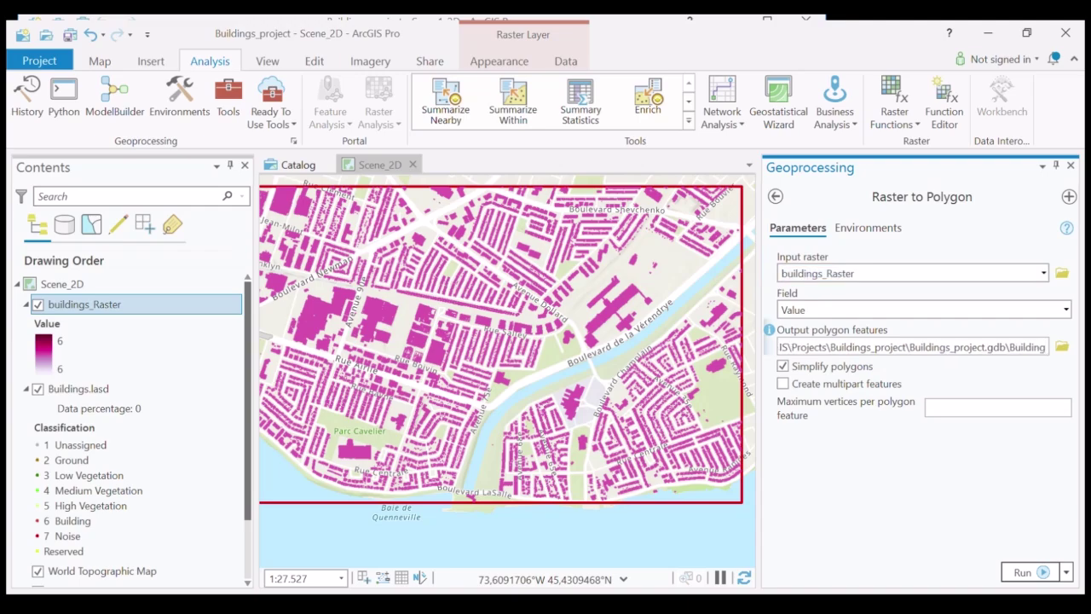
type("s_")
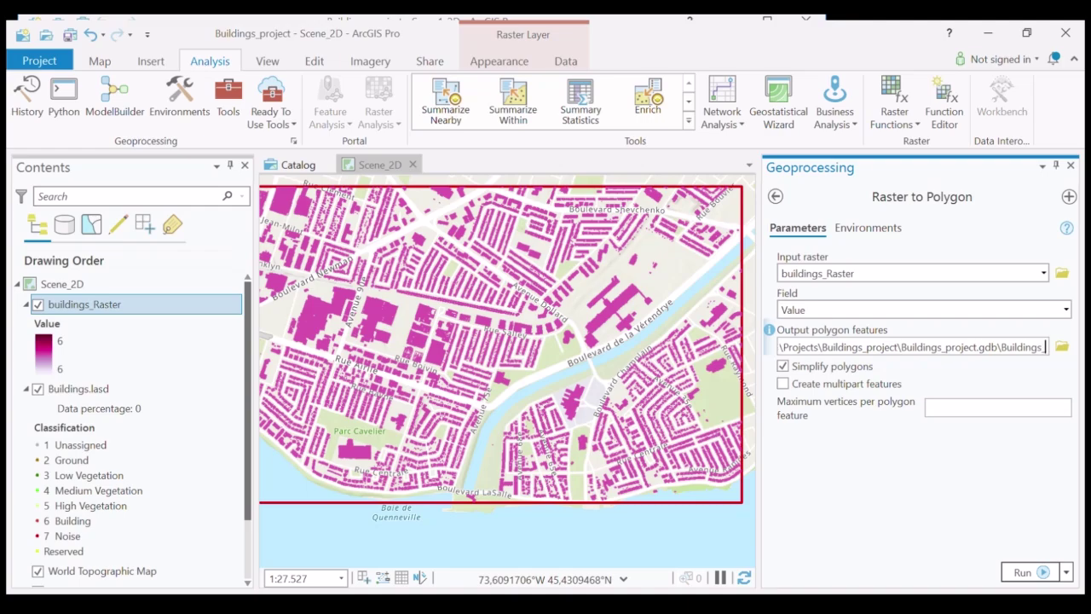
type("Raw")
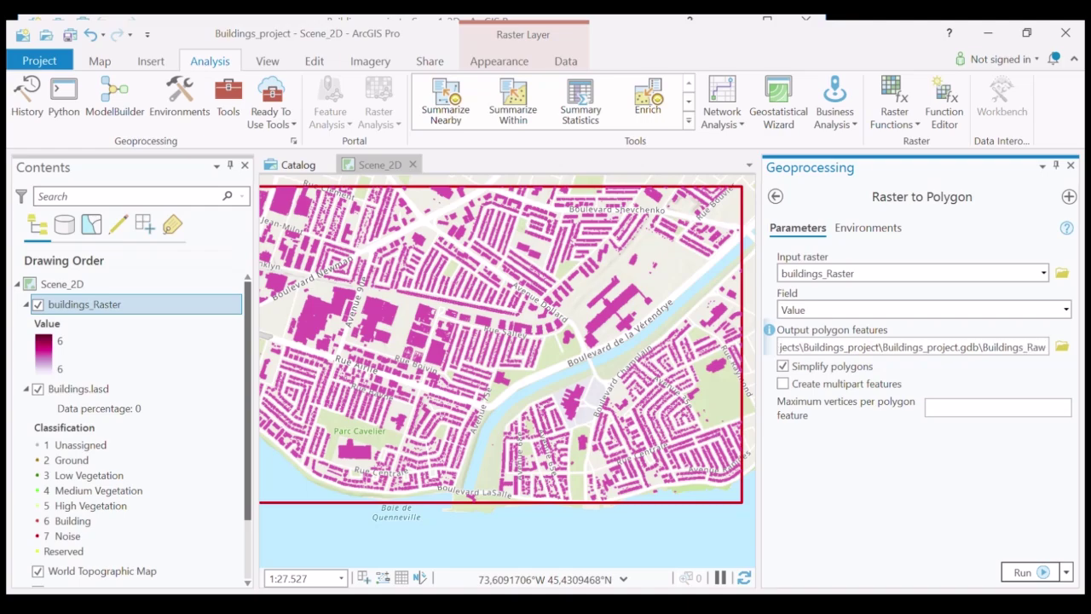
type("_LAS")
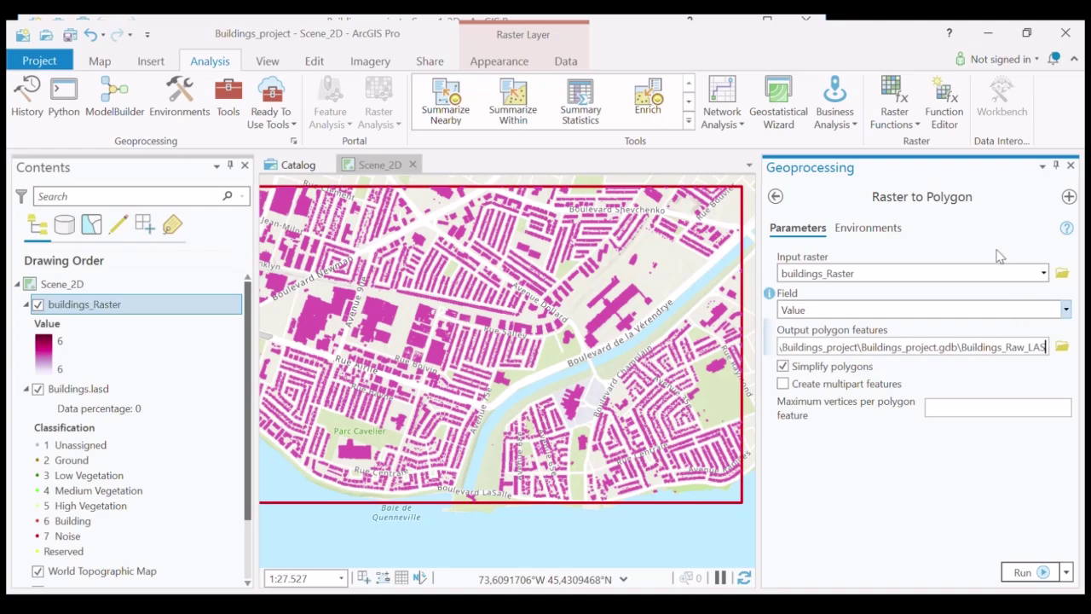
left_click(871, 367)
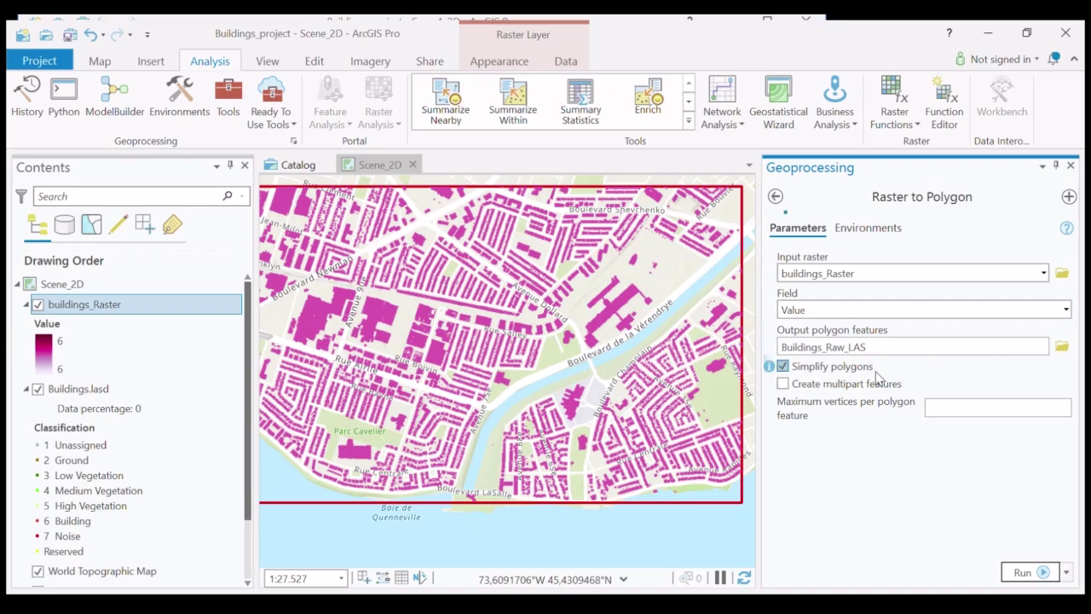
left_click(878, 368)
left_click(1012, 571)
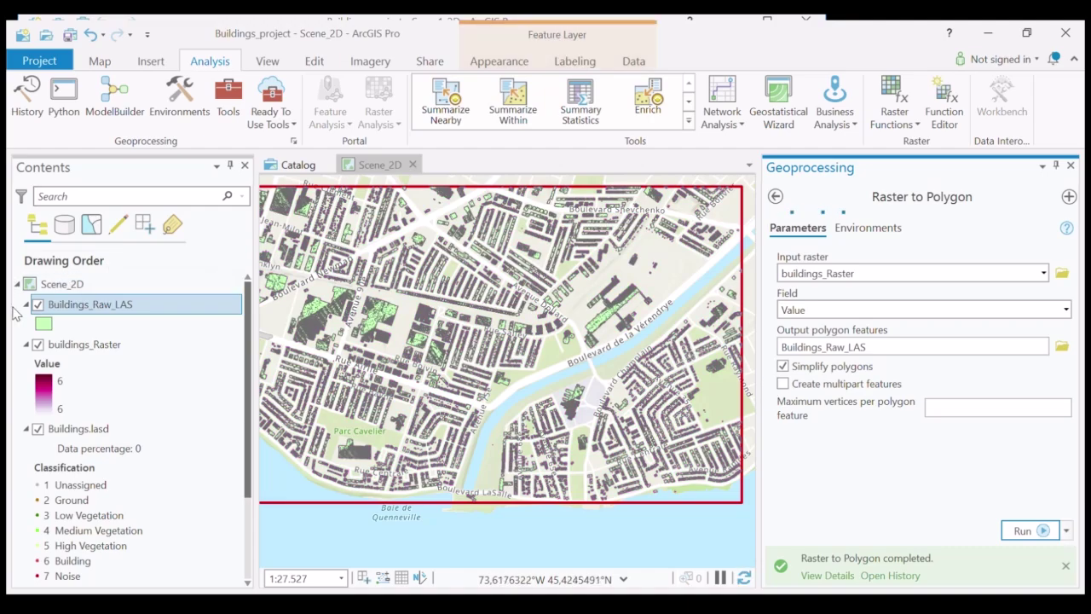
Hide the buildings_Raster layer and zoom in toward the eastern area around Rue Salley
left_click(51, 350)
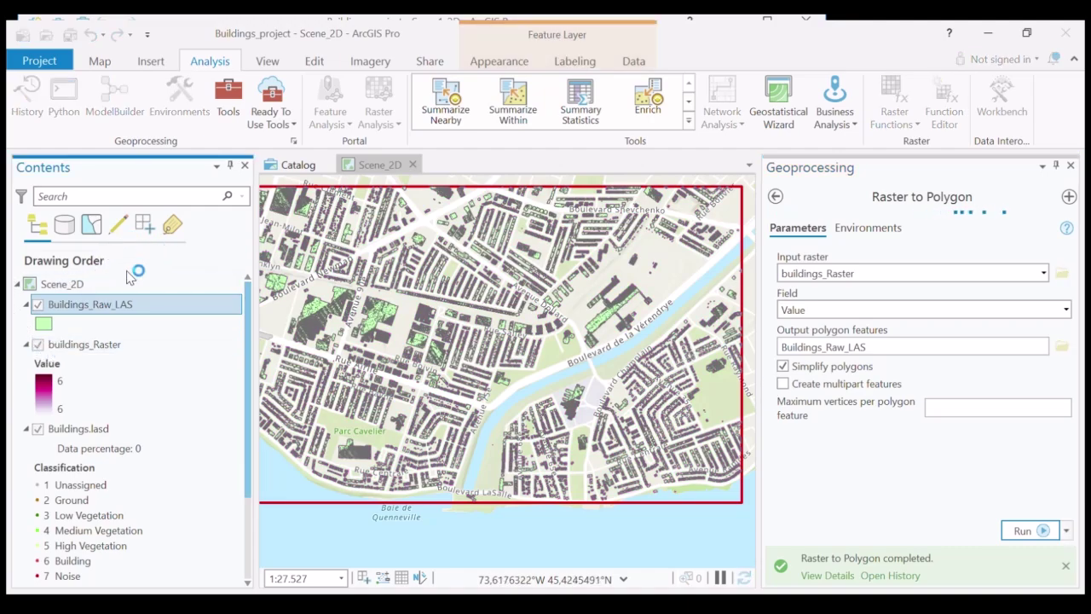
left_click(37, 346)
scroll(458, 306, "up", 3)
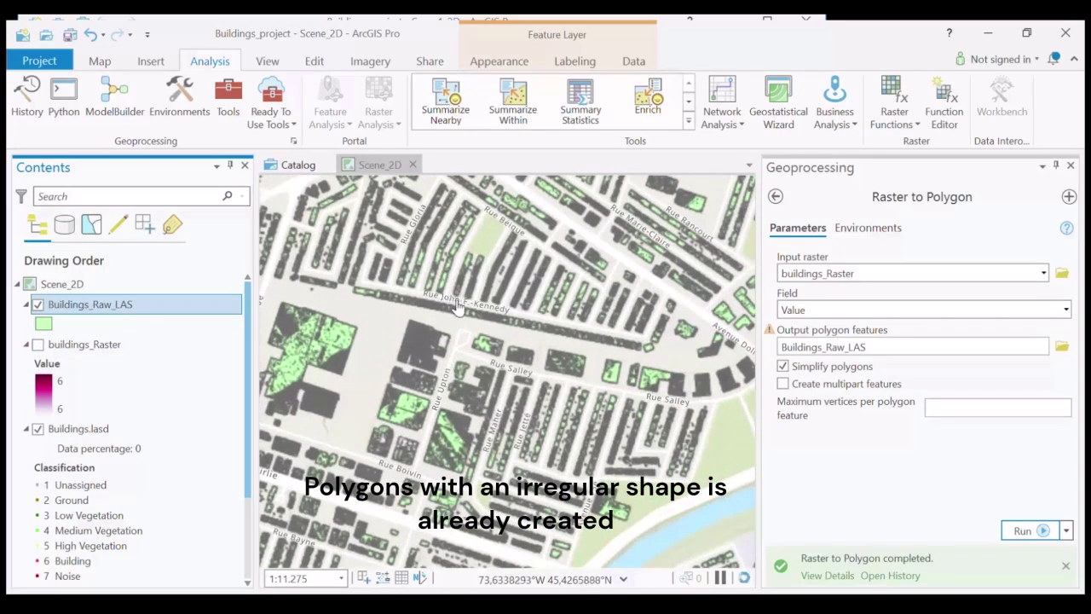
scroll(596, 392, "up", 2)
scroll(673, 463, "up", 1)
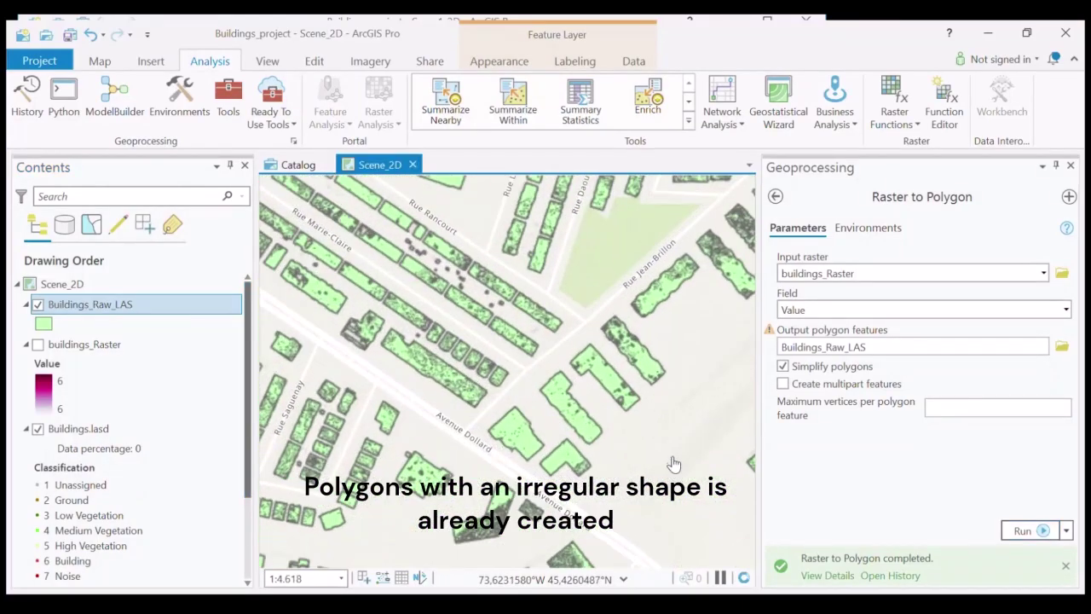
mouse_move(639, 379)
left_mouse_down()
mouse_move(506, 276)
mouse_move(433, 365)
left_mouse_up()
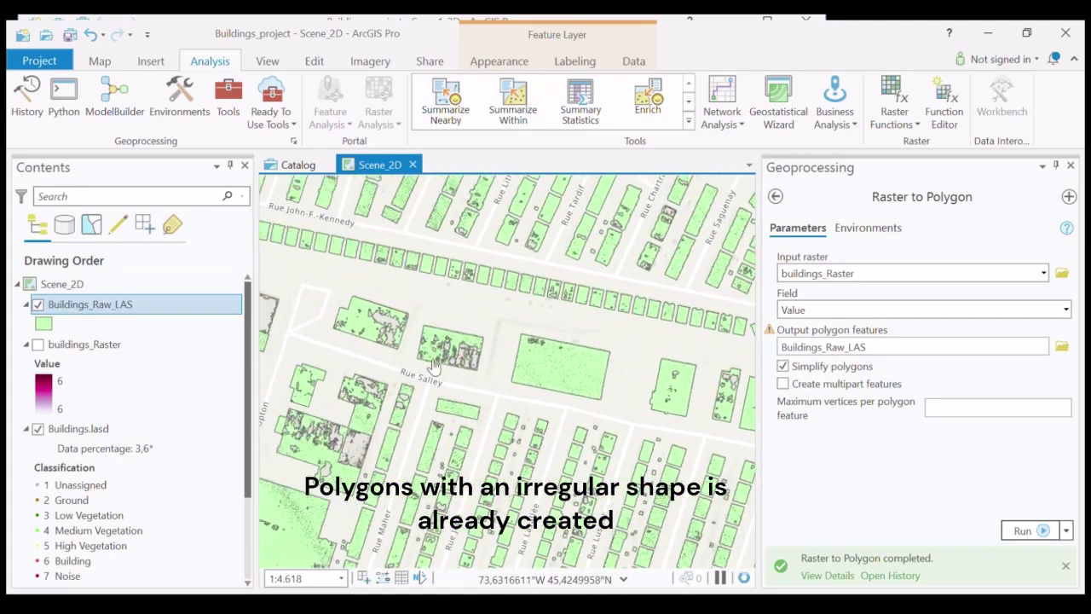
Select individual building polygons up close, revealing small stray fragments beside the real buildings
scroll(499, 336, "up", 3)
scroll(579, 397, "up", 2)
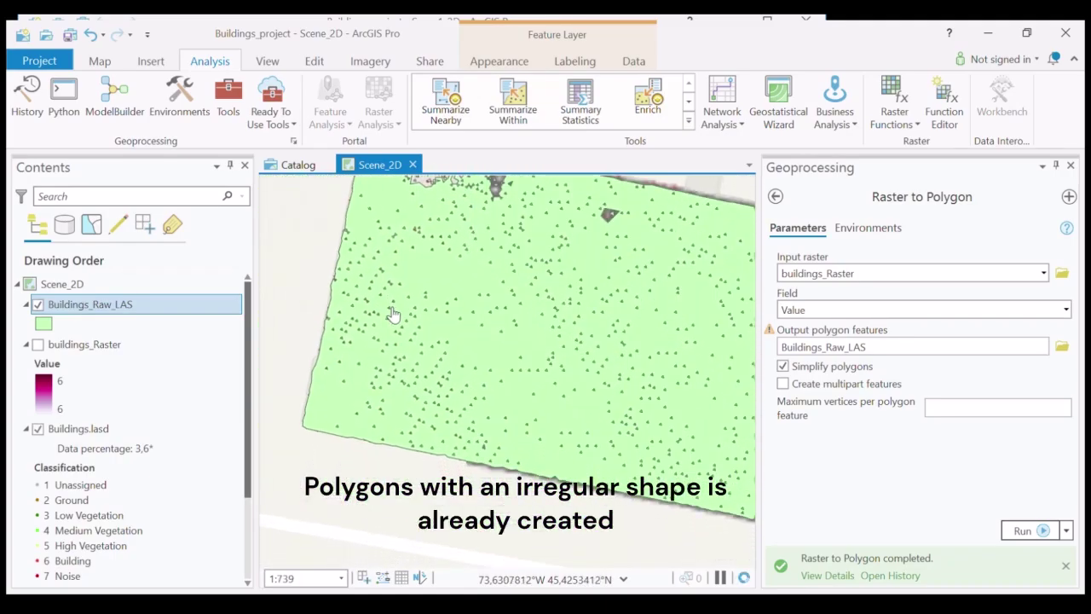
scroll(546, 341, "down", 3)
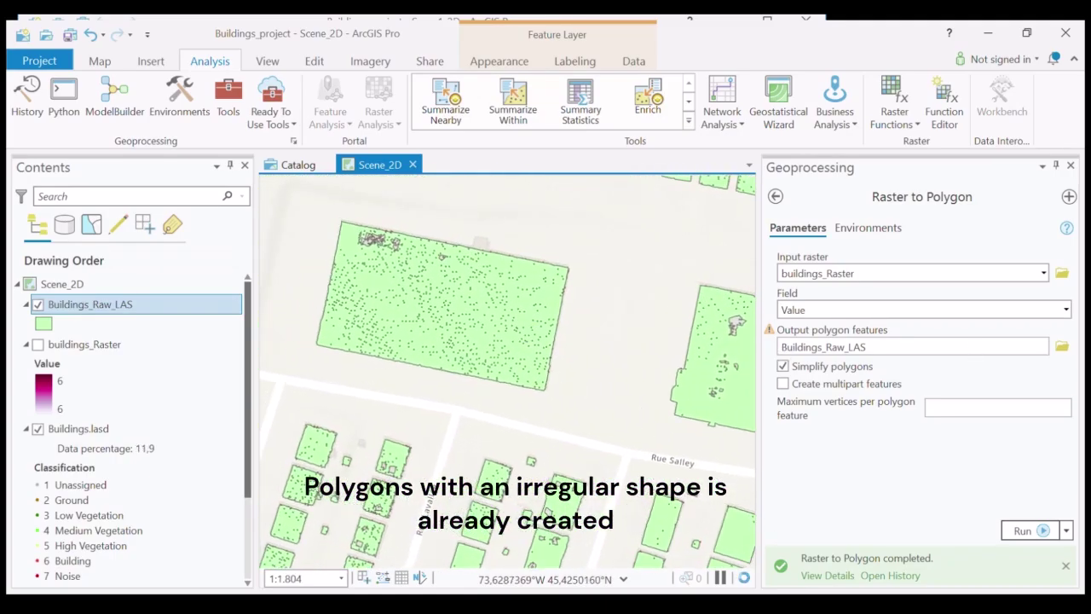
scroll(552, 311, "down", 2)
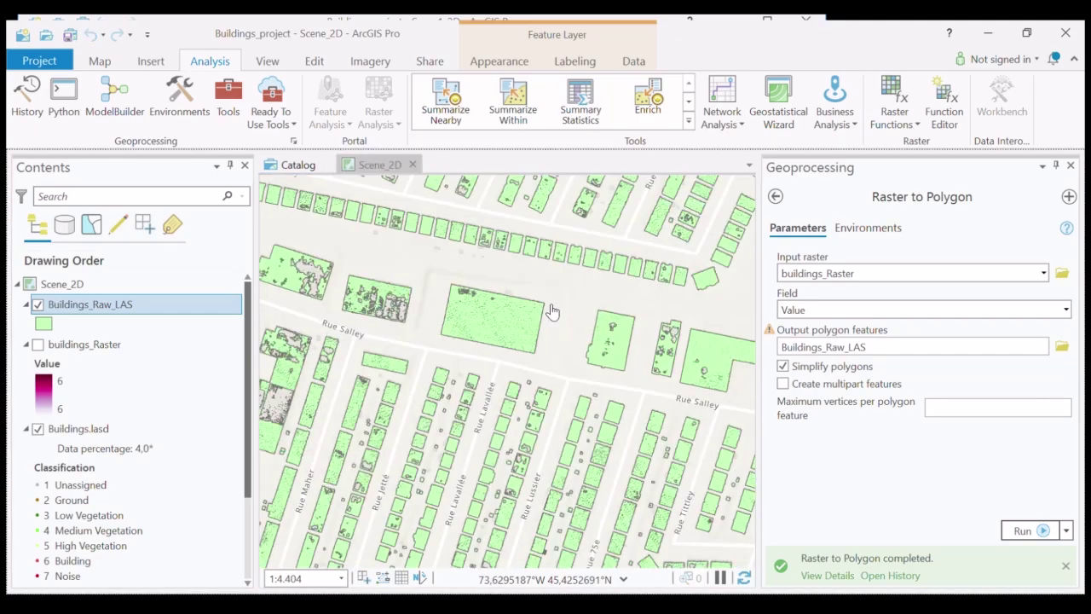
scroll(599, 262, "up", 1)
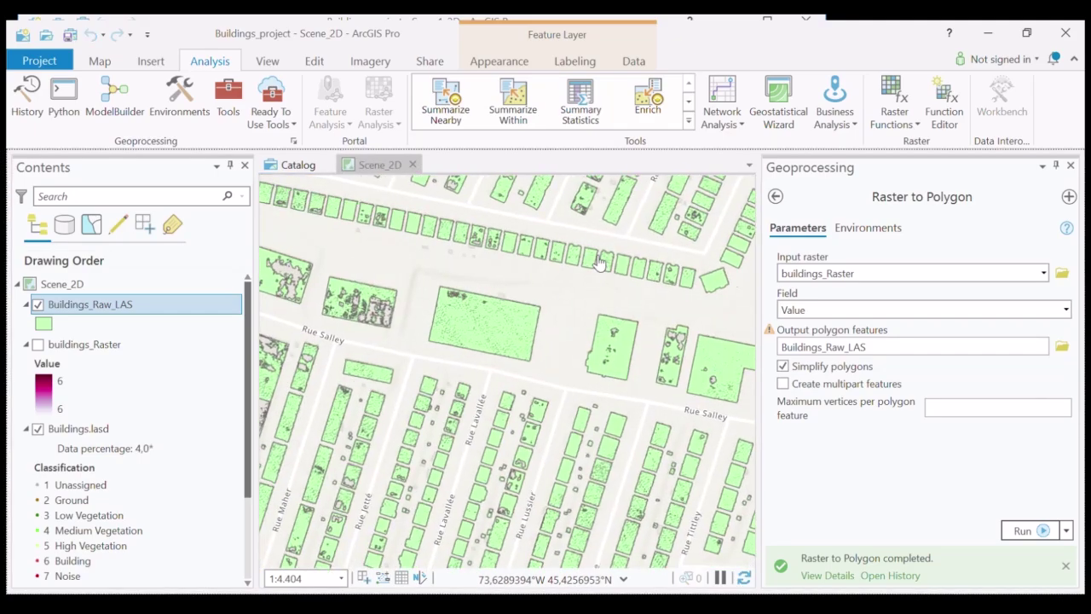
scroll(599, 262, "up", 4)
left_click(590, 275)
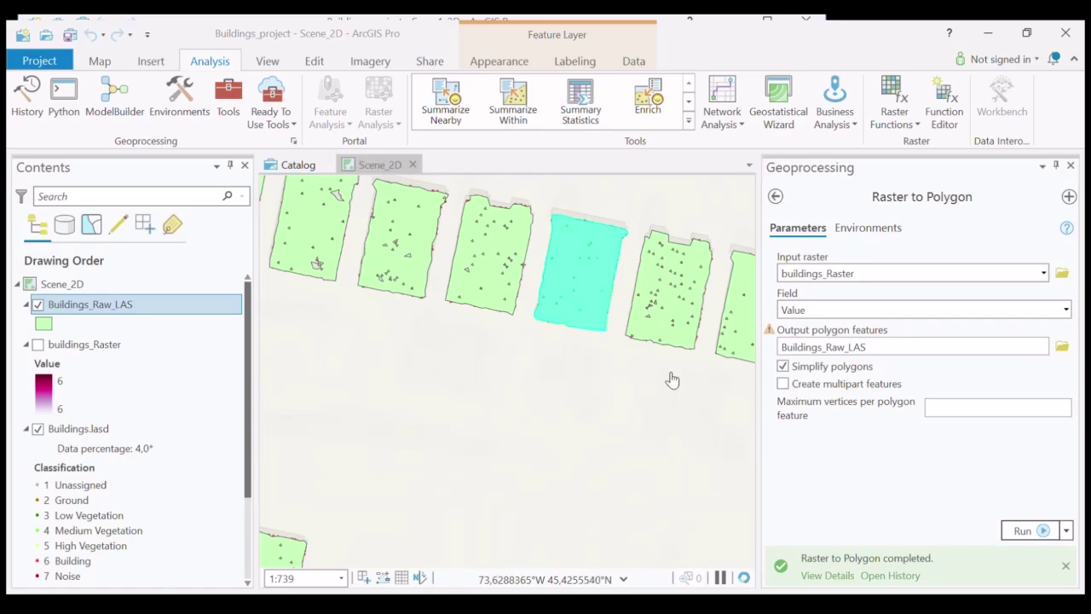
scroll(468, 333, "down", 5)
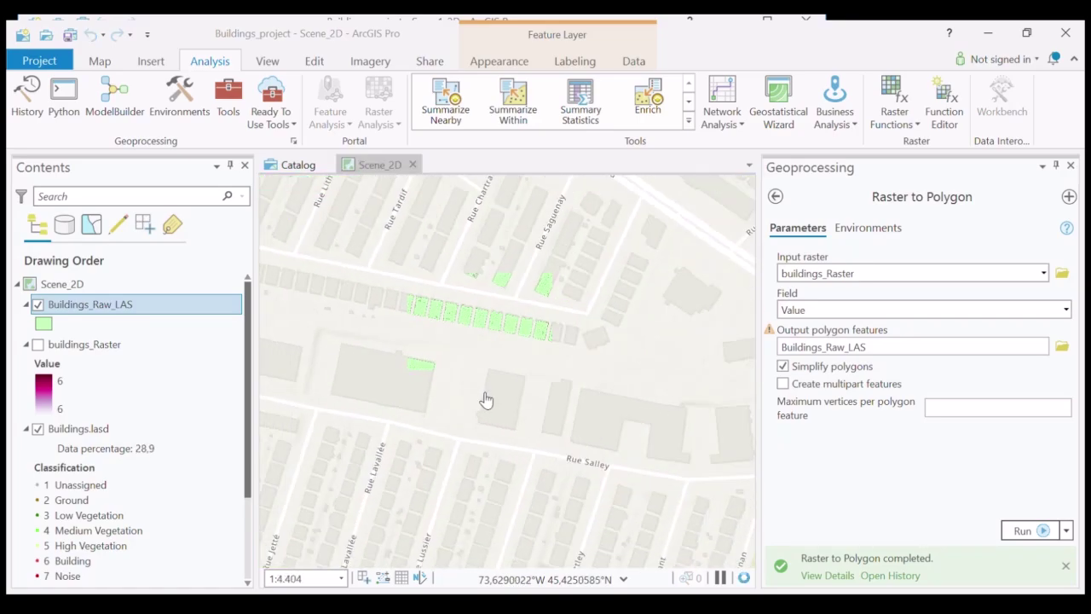
left_click(506, 471)
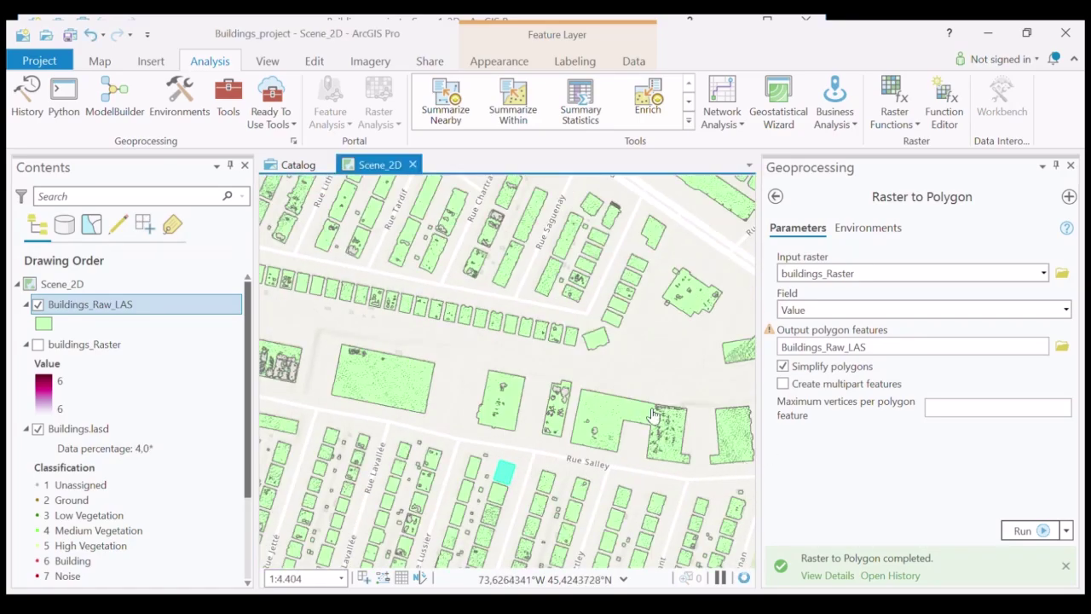
left_click(405, 385)
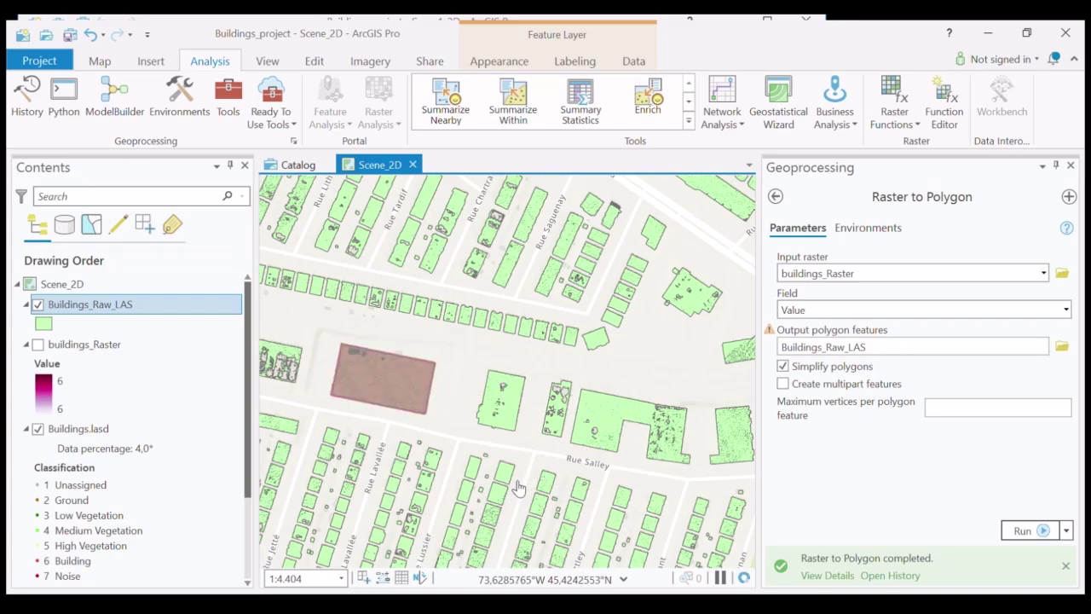
scroll(517, 486, "up", 5)
left_click(549, 400)
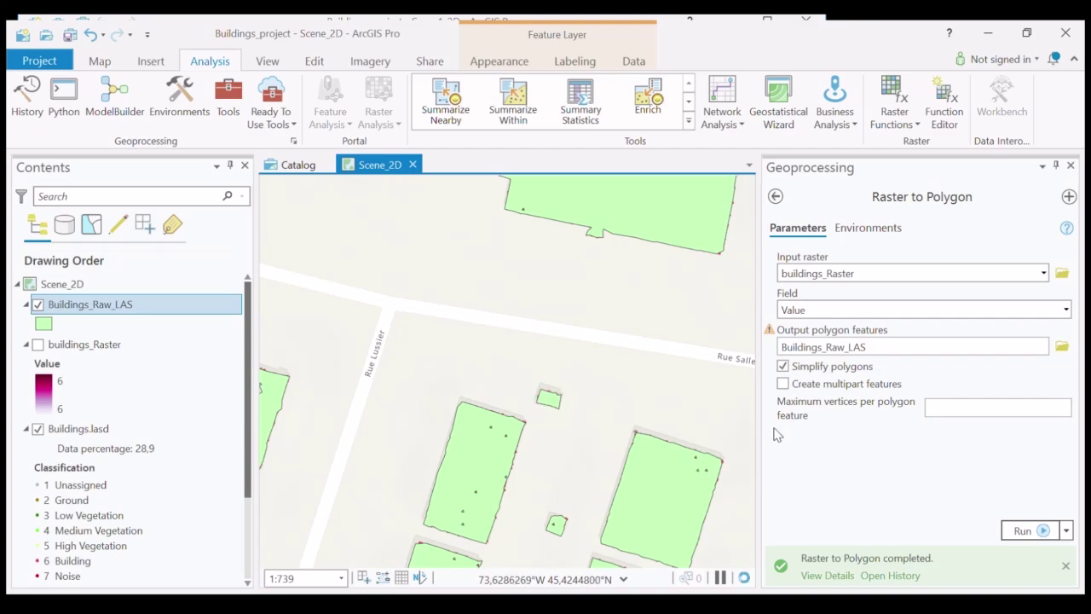
Run Select Layer By Attribute on Buildings_Raw_LAS with the expression Shape_Area greater than 100
left_click(776, 196)
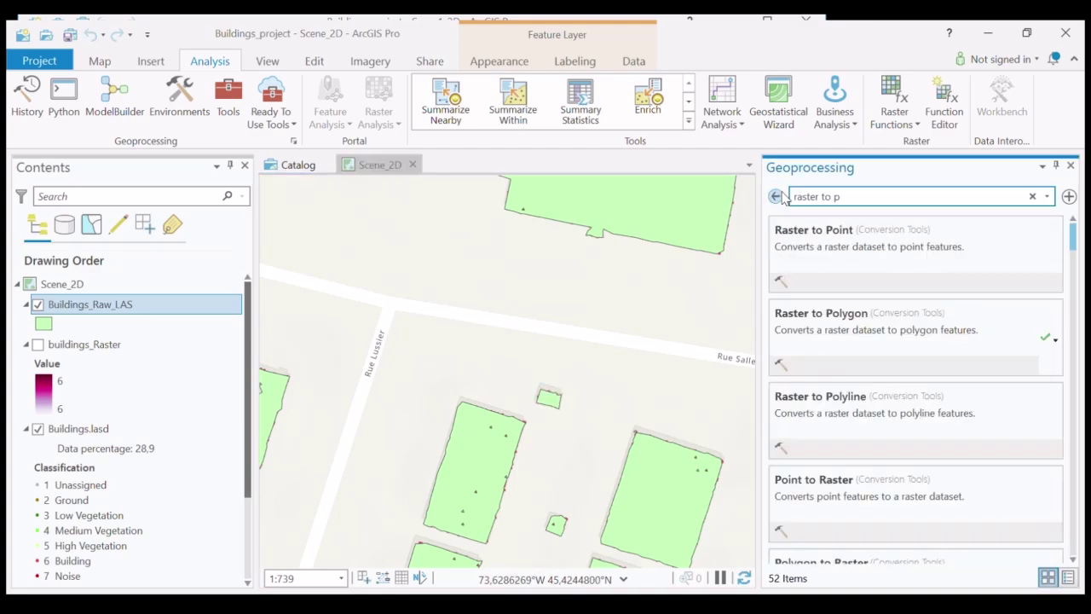
left_click(777, 197)
type("Select")
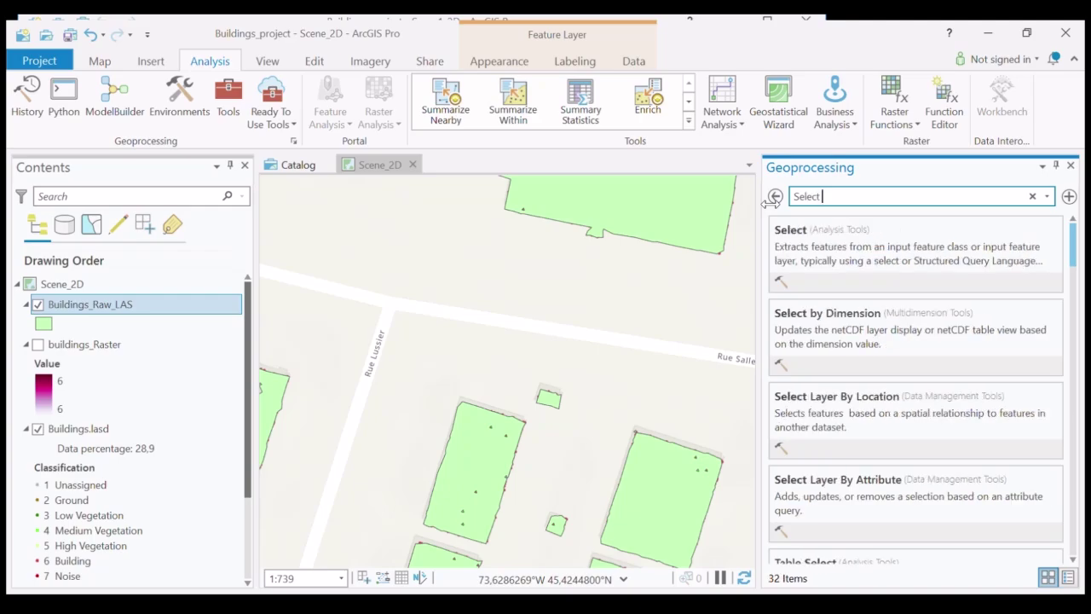
type(" layer")
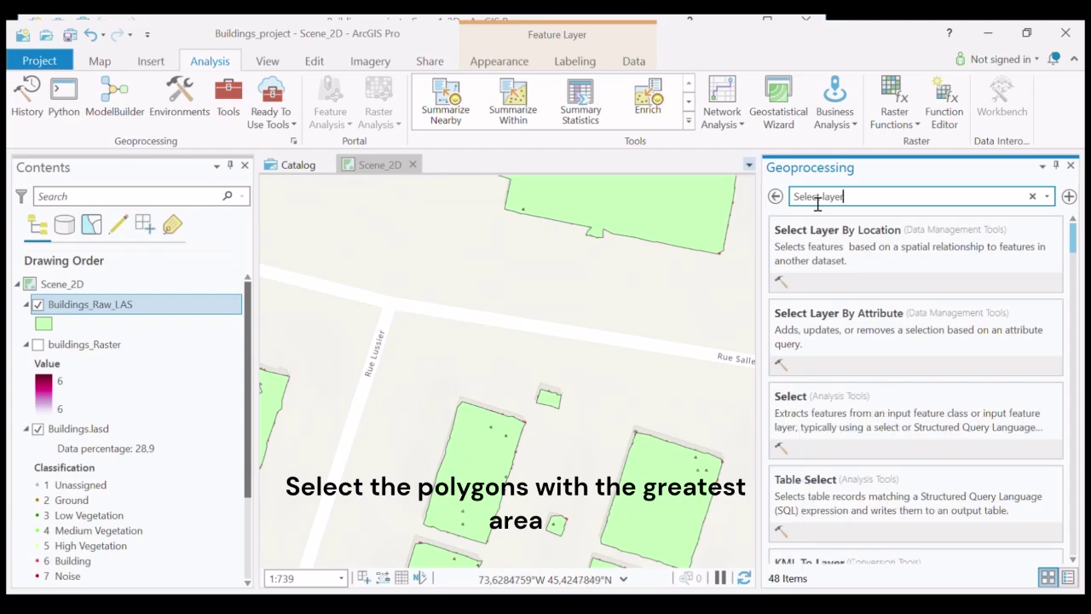
left_click(872, 318)
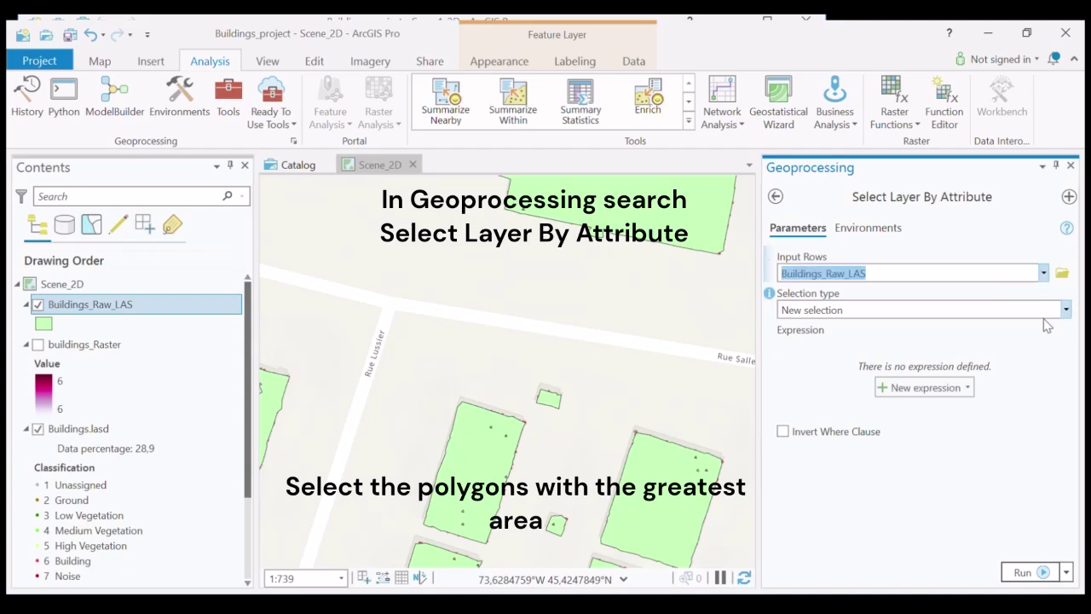
left_click(940, 389)
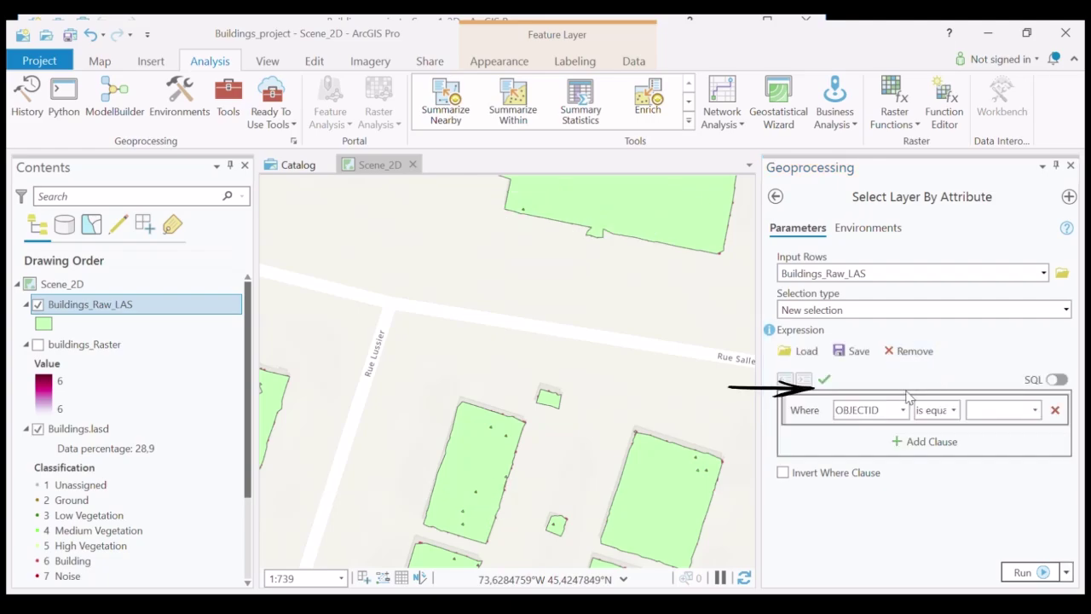
left_click(876, 509)
type("100")
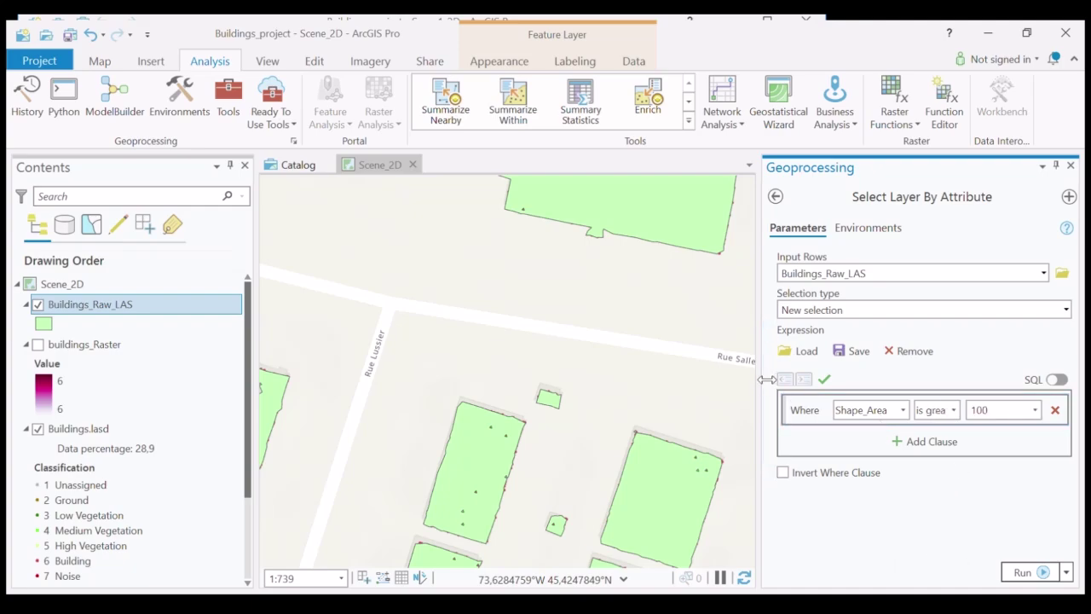
left_click_drag(763, 380, 626, 379)
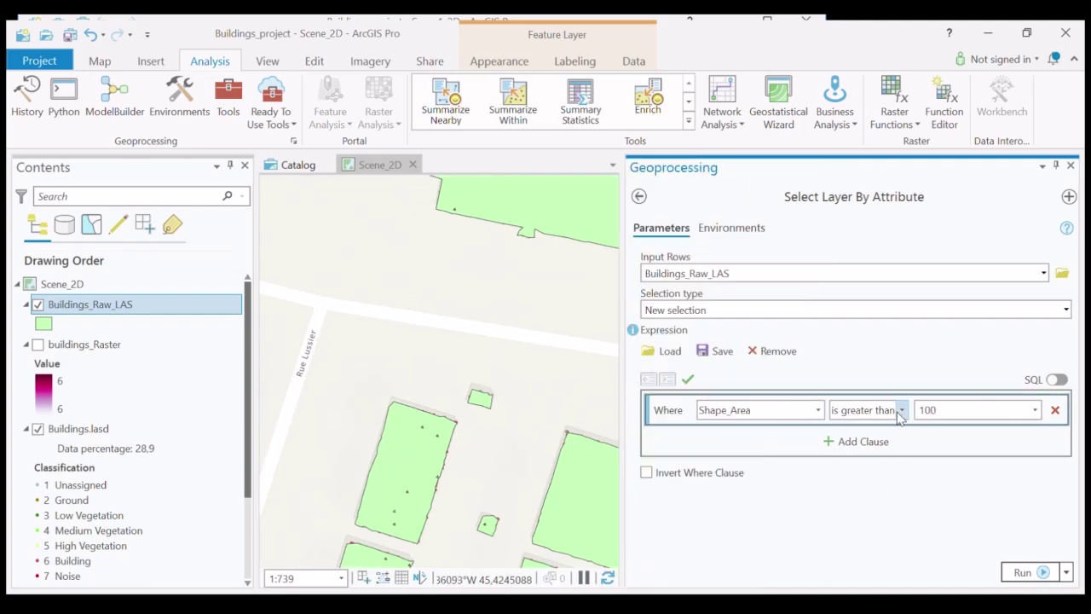
left_click(1023, 572)
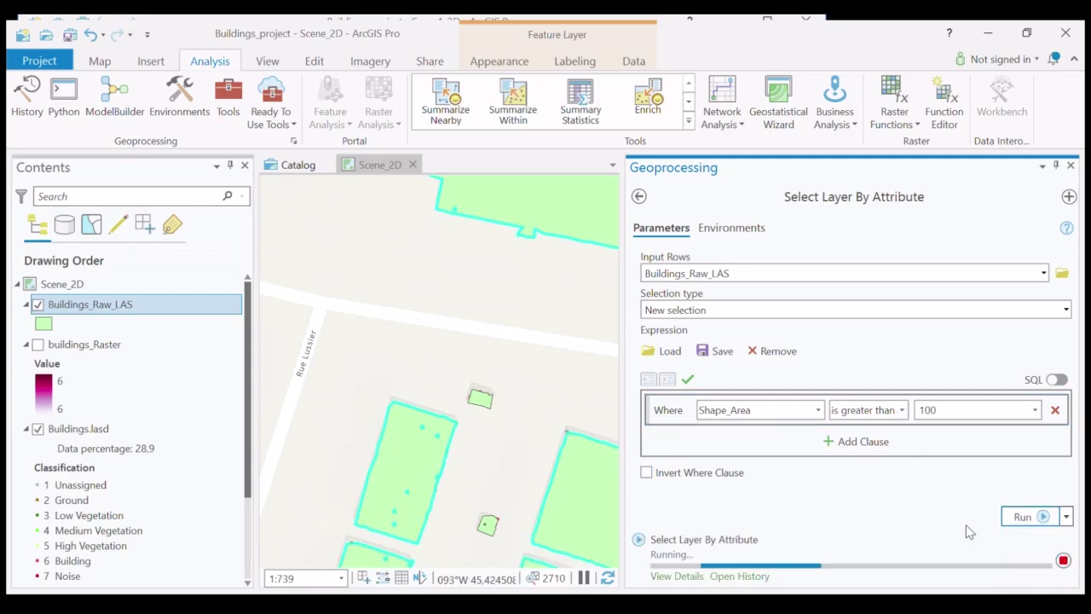
scroll(515, 333, "down", 2)
scroll(515, 333, "down", 2)
scroll(515, 332, "down", 2)
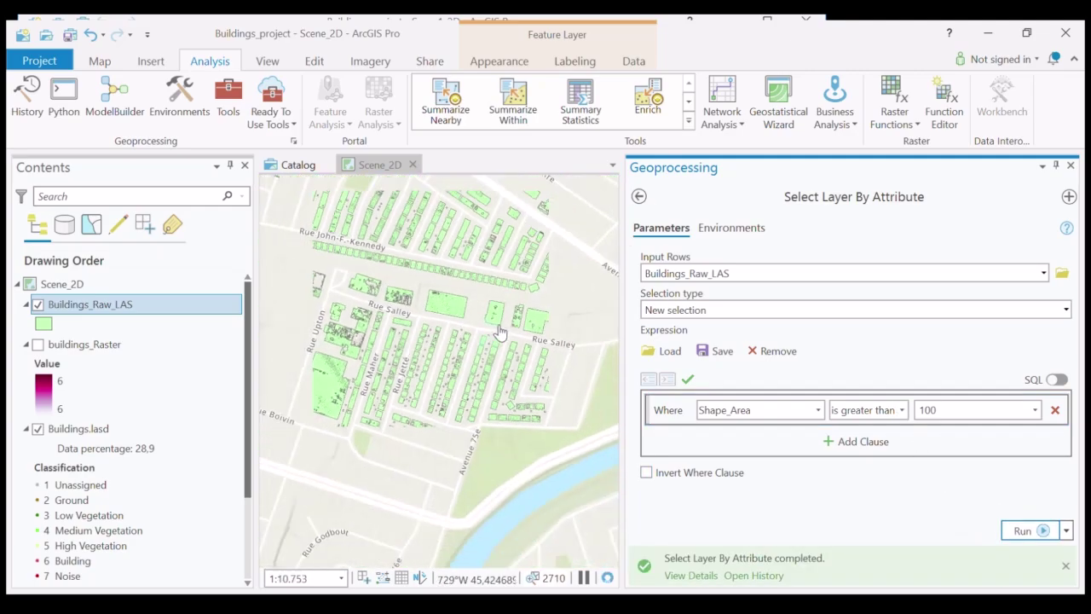
Run Eliminate Polygon Part on Buildings_Raw_LAS into Buildings_Raw_LAS_Eliminate with a 99 square meter area condition
left_click(639, 197)
triple_click(750, 202)
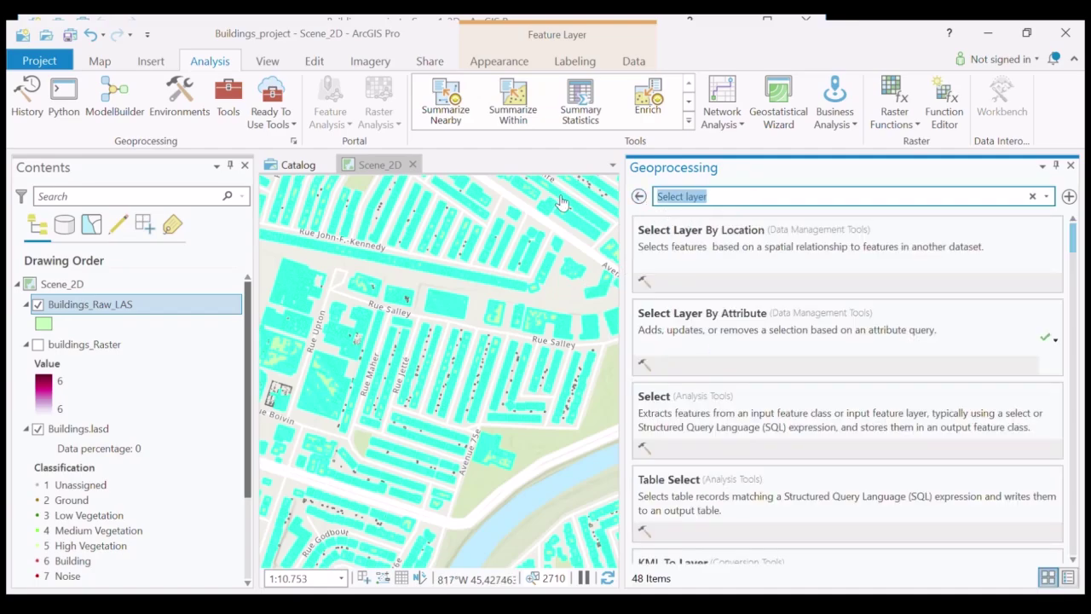
type("elimin")
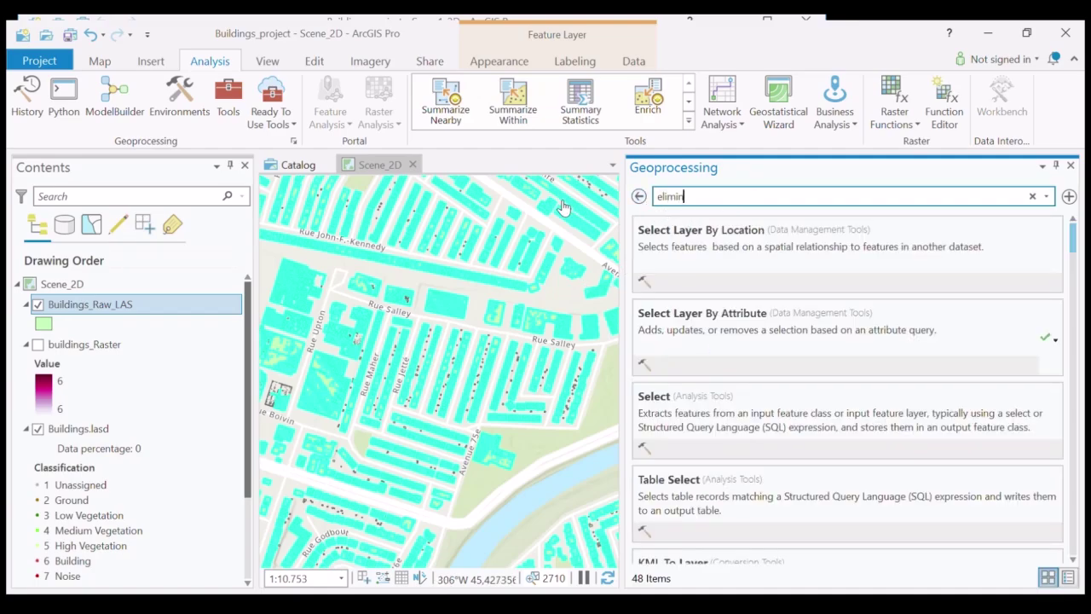
type("ate")
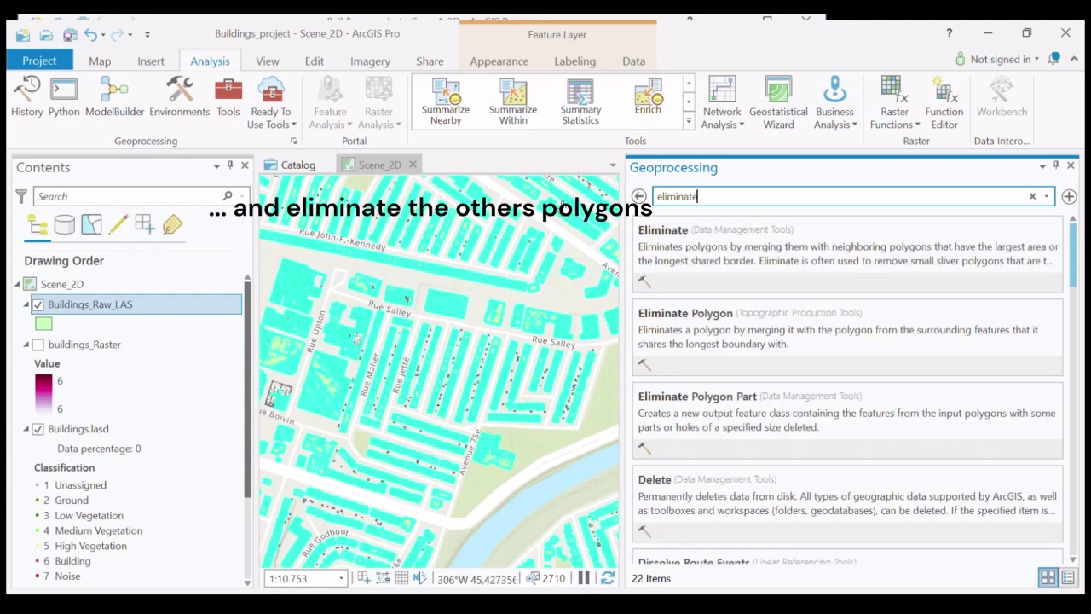
type(" Po")
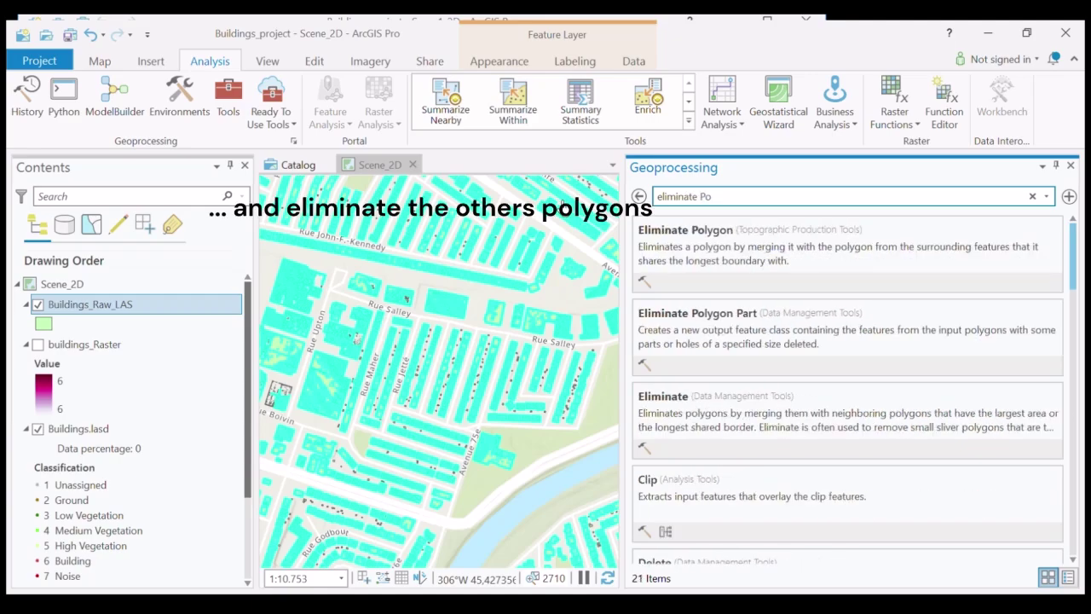
left_click(672, 315)
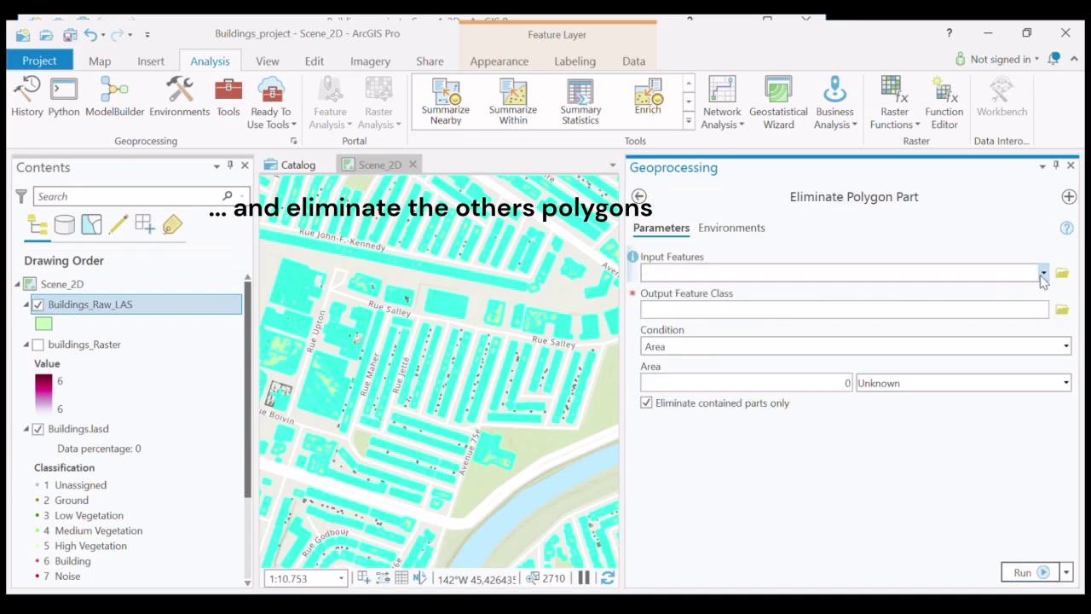
type("Buildings_Raw_LAS")
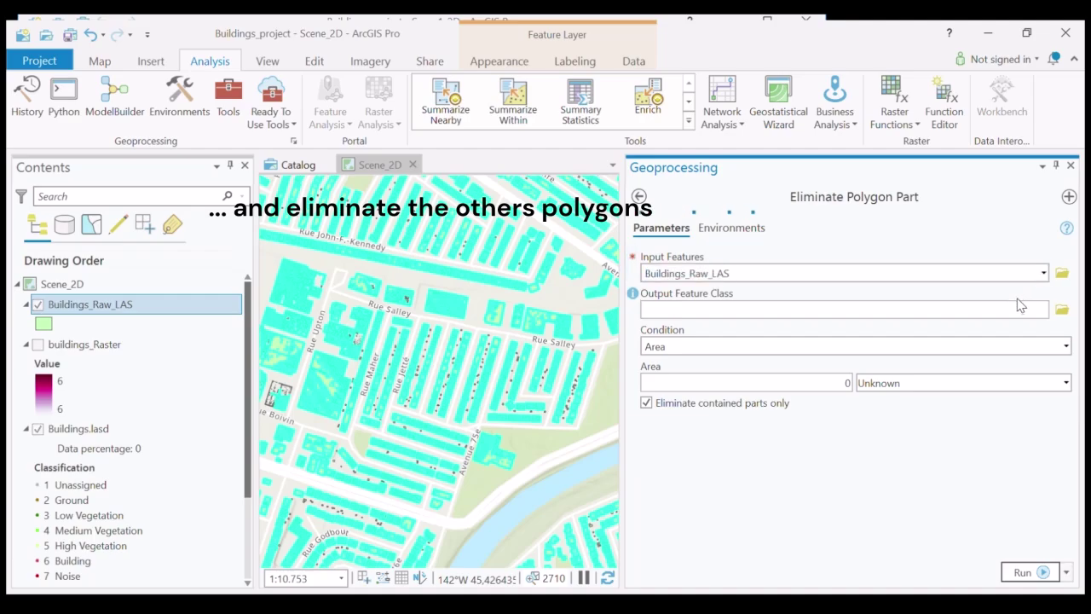
left_click(936, 314)
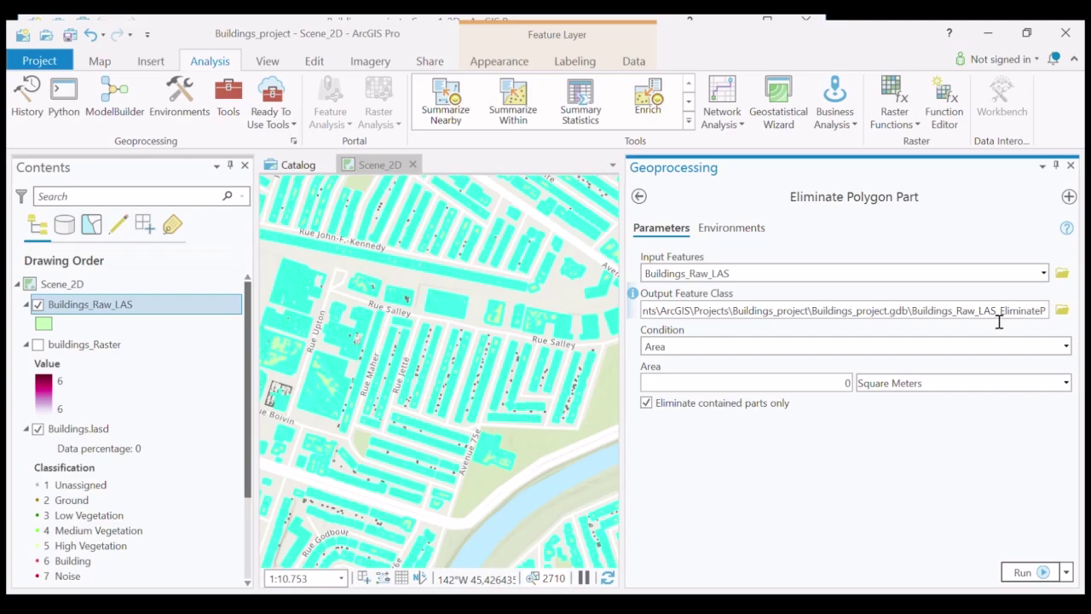
key("BackSpace")
key("Tab")
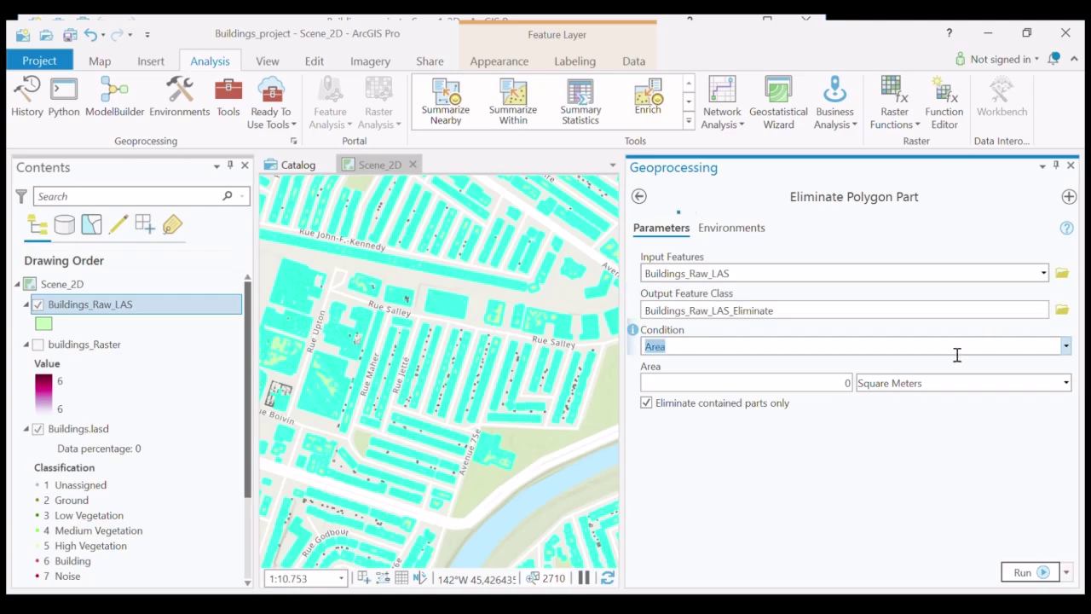
left_click(847, 385)
double_click(849, 391)
type("99")
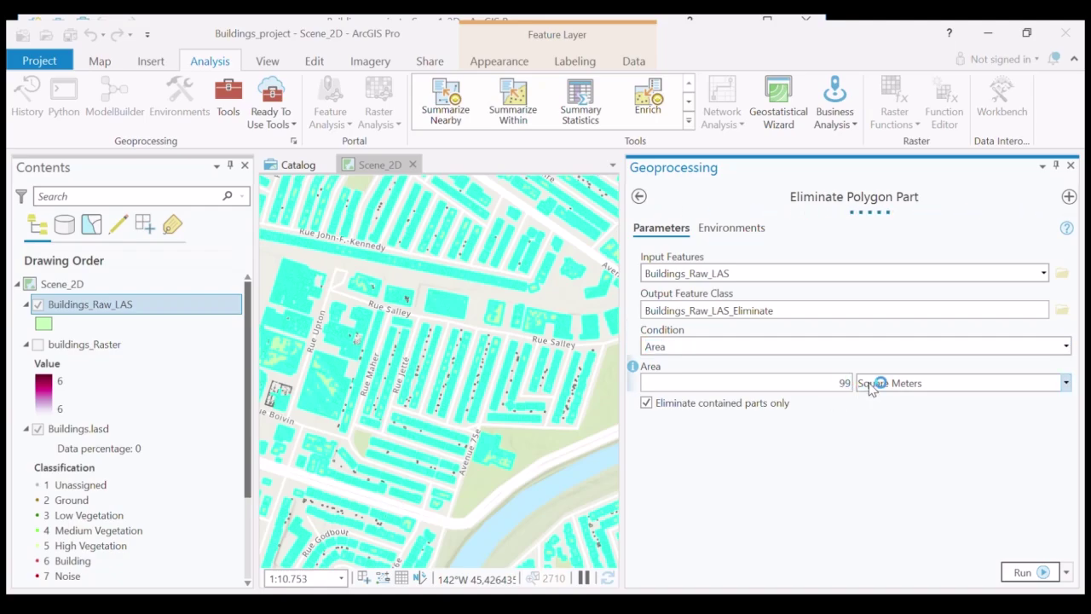
left_click(1022, 572)
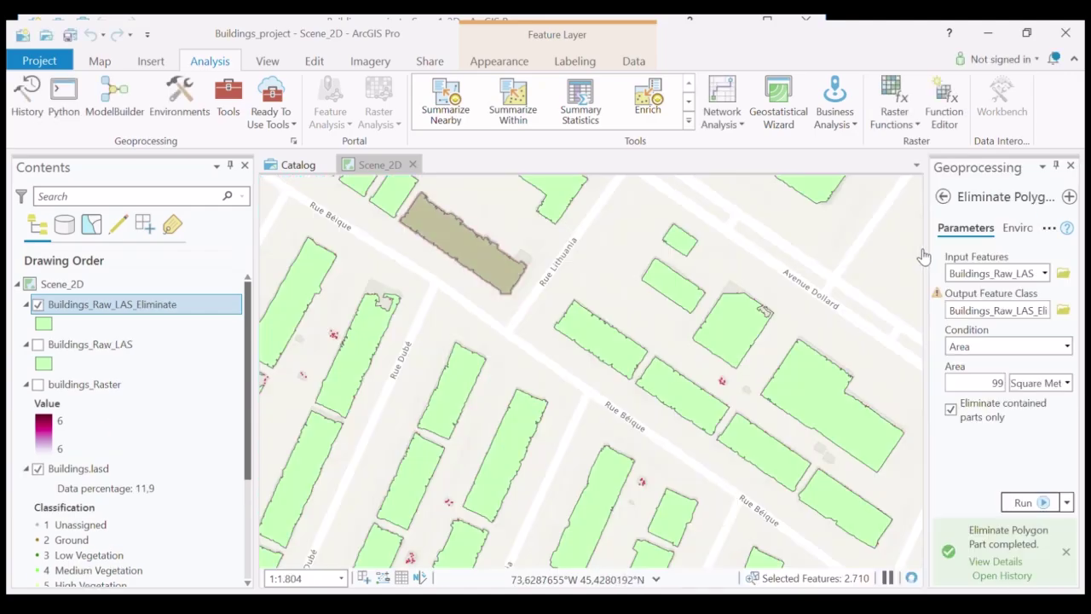
left_click_drag(926, 256, 746, 254)
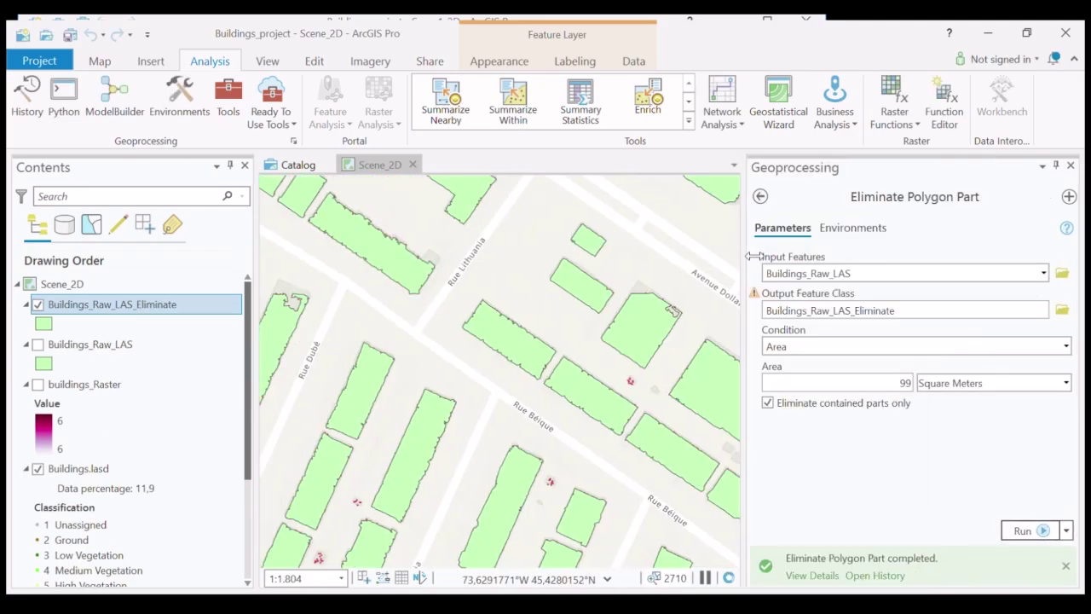
Search geoprocessing for 'Regula' and open Regularize Building Footprint for Buildings_Raw_LAS_Eliminate
left_click(761, 197)
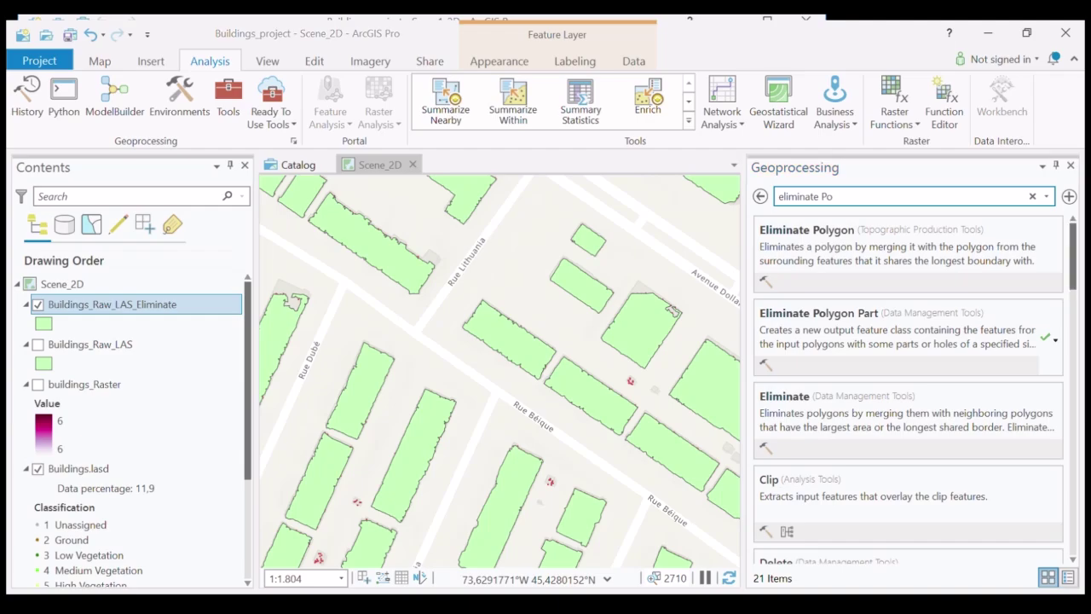
left_click_drag(881, 197, 779, 197)
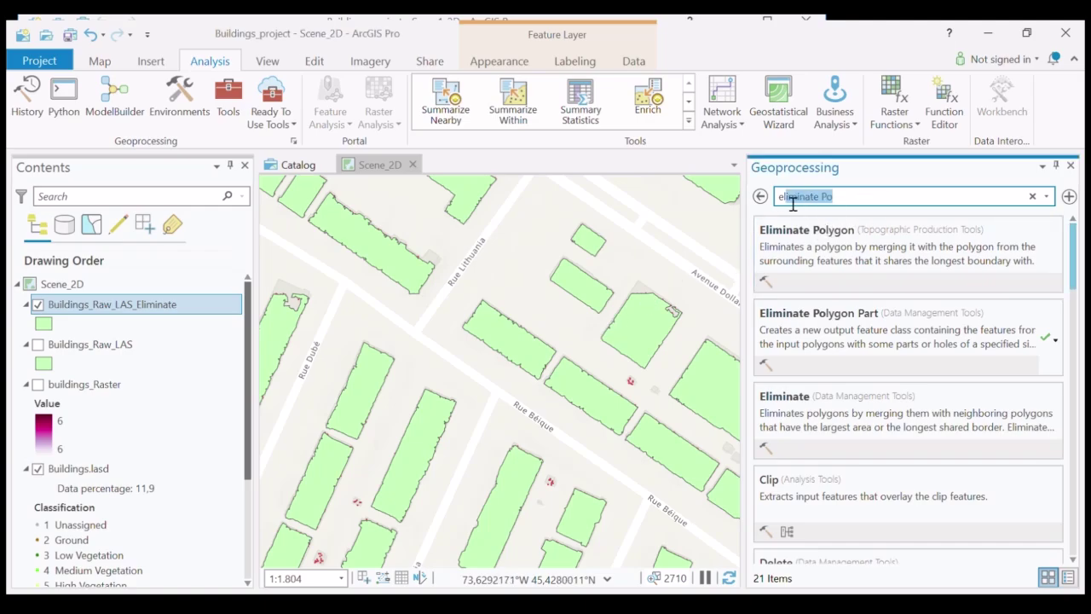
type("Regula")
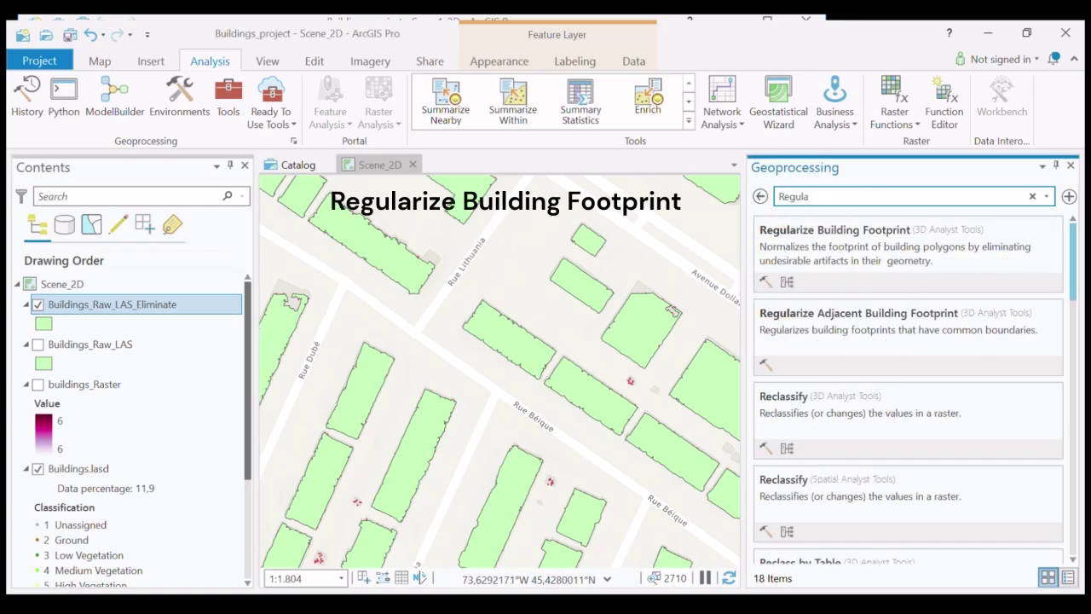
left_click(886, 236)
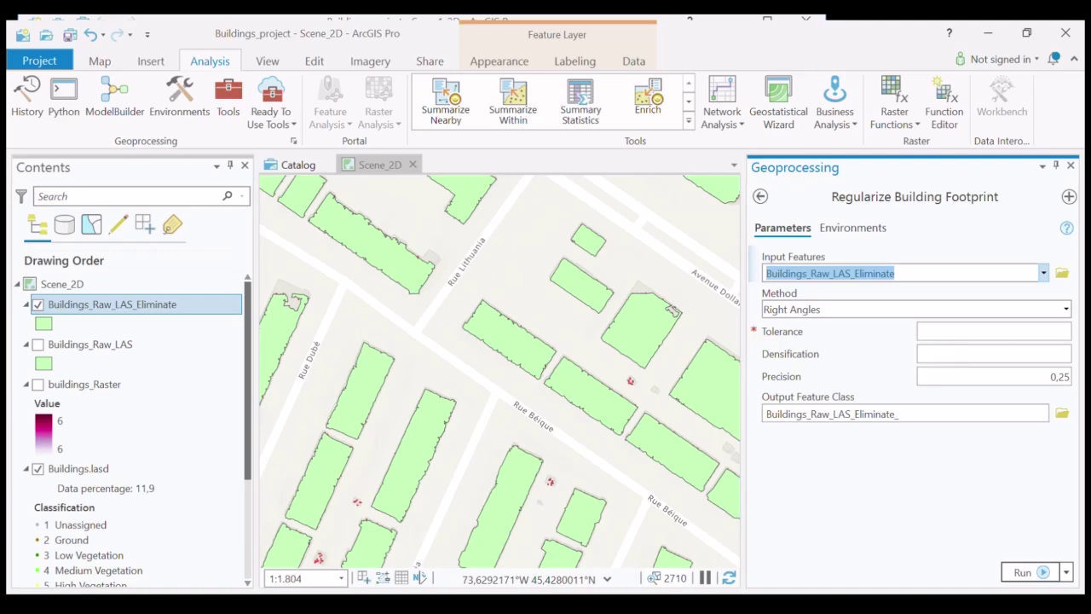
Run Regularize Building Footprint with tolerance 1, writing output Buildings_Regularize
left_click(1026, 338)
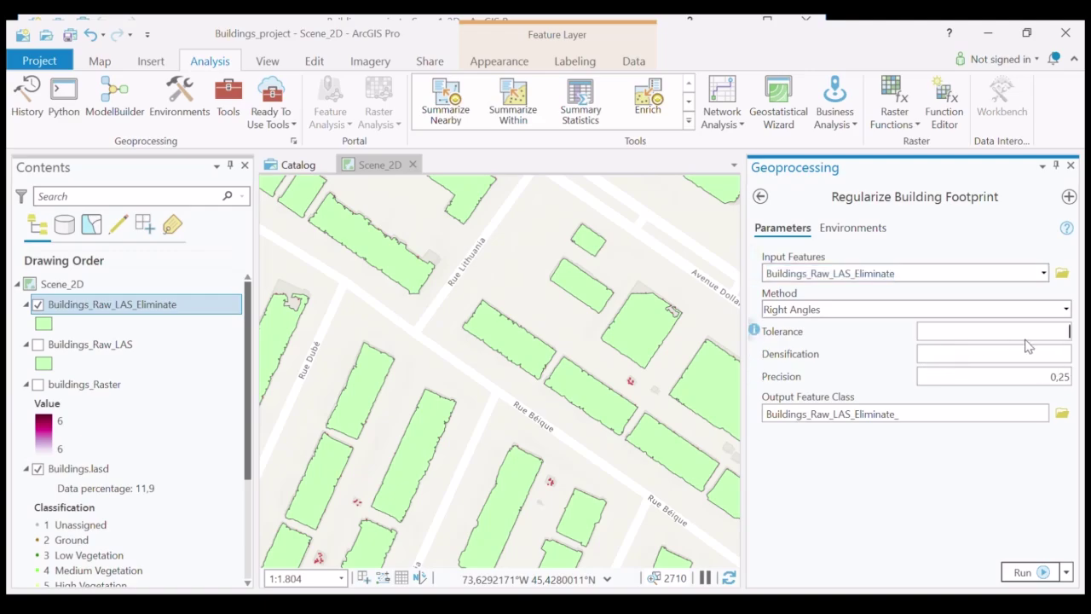
type("1")
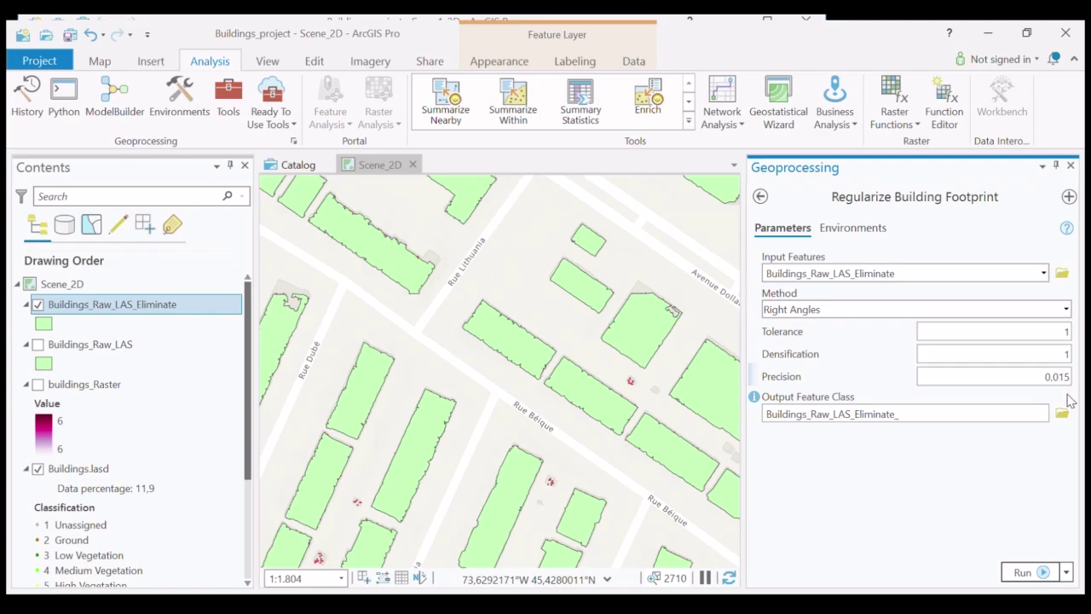
left_click(1025, 349)
type("1")
double_click(996, 418)
type("Buildings_Regu")
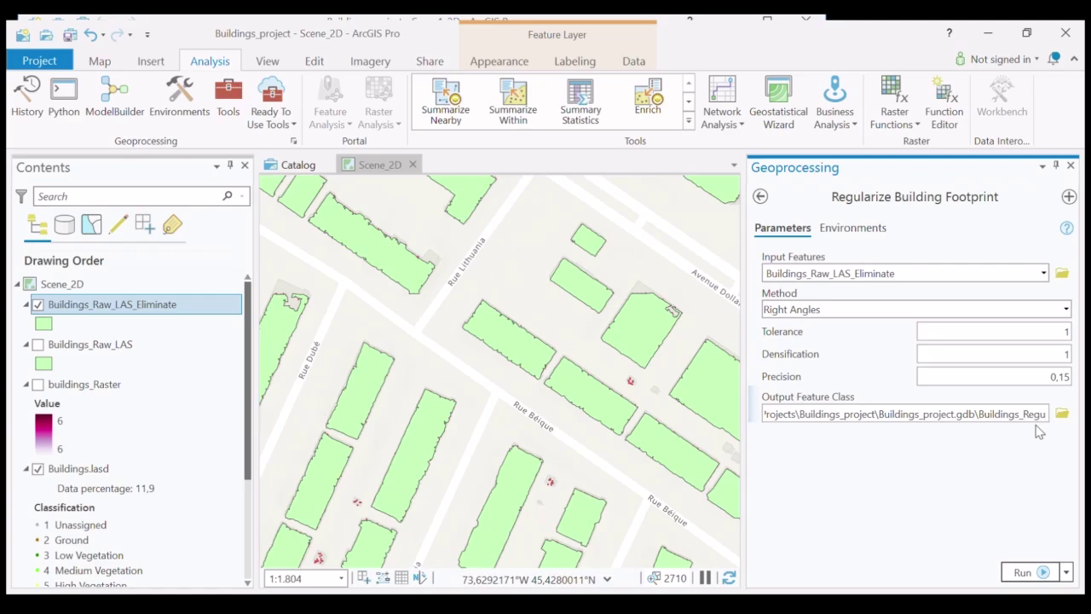
type("lar")
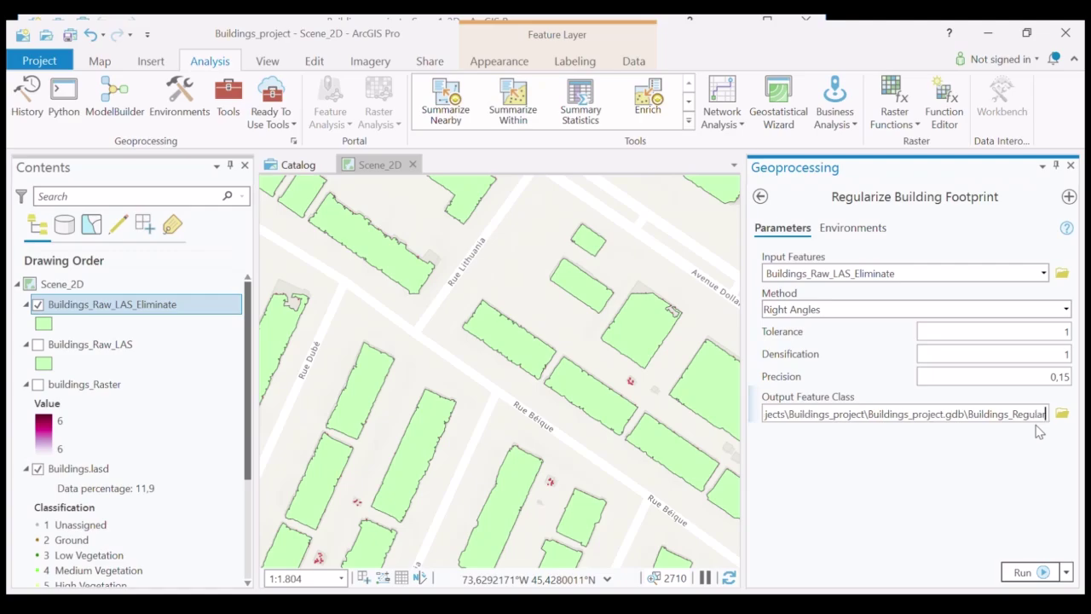
type("ize")
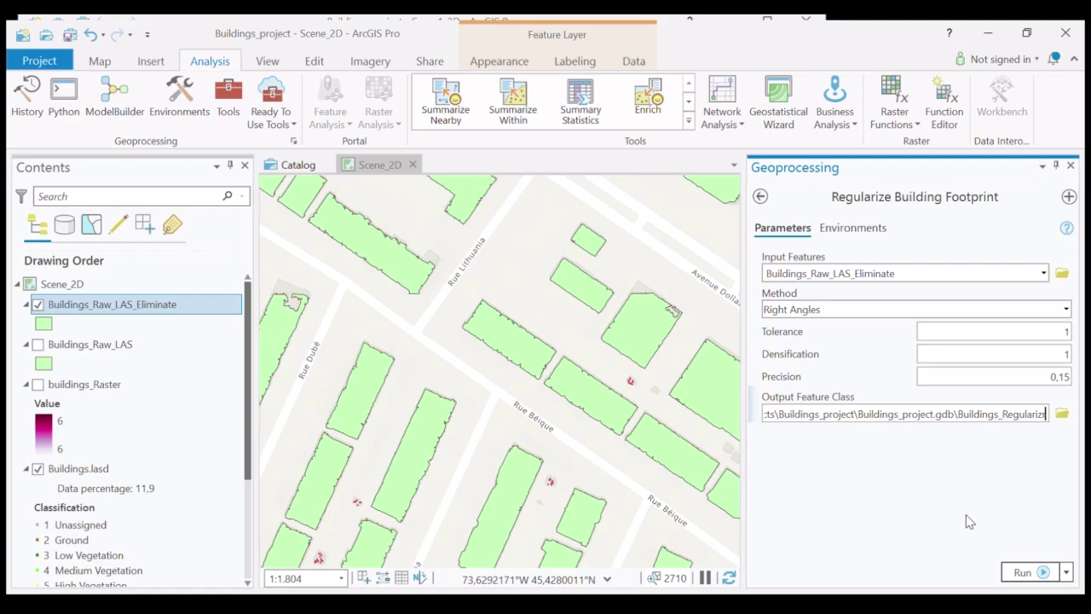
left_click(1016, 572)
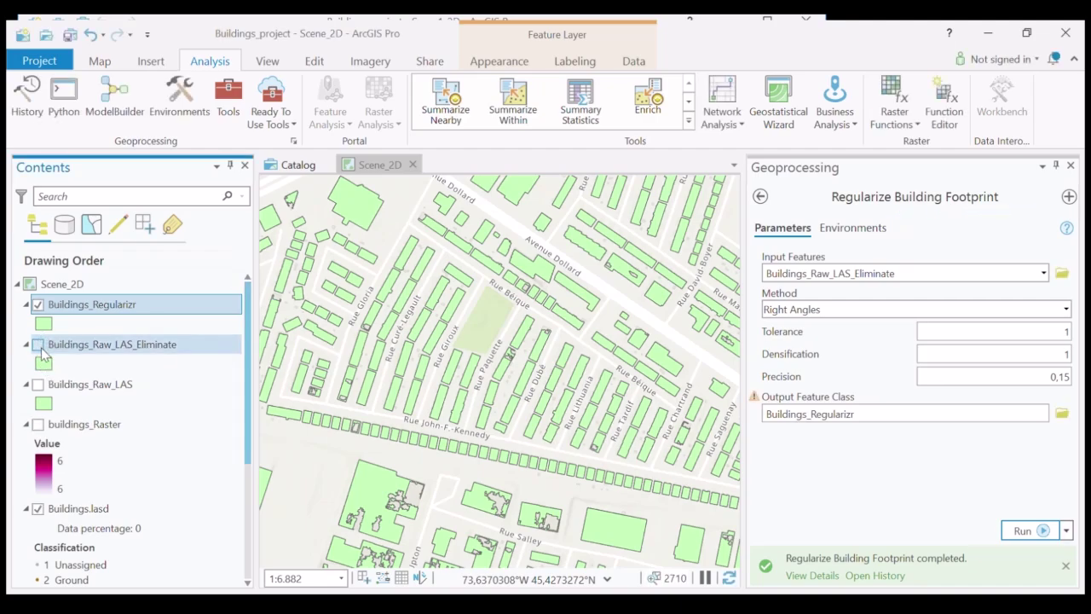
Hide the Buildings_Raw_LAS_Eliminate layer and zoom out over the footprints
left_click(45, 325)
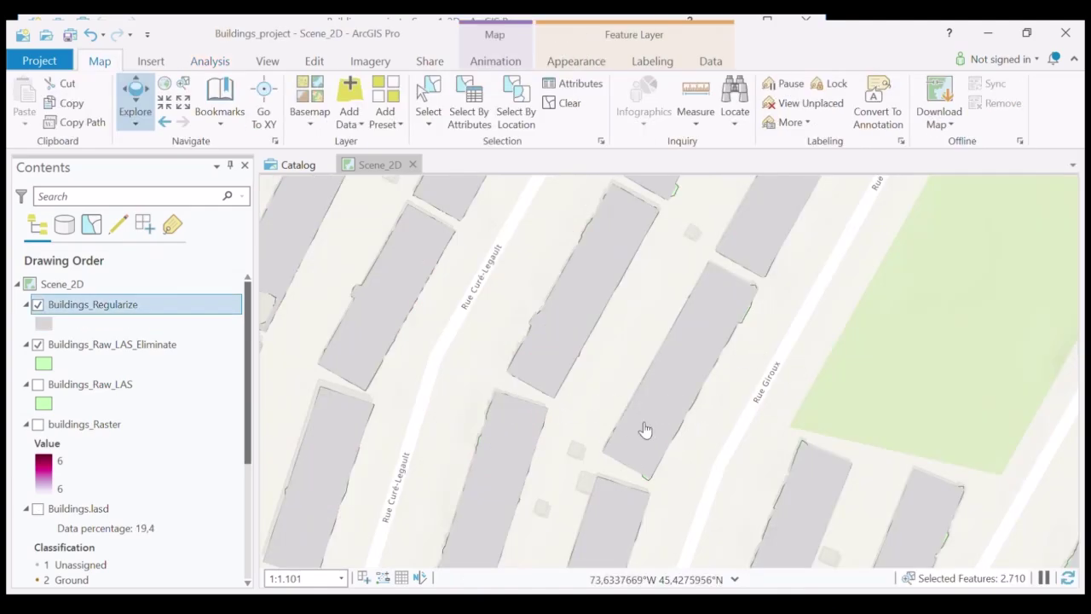
scroll(669, 394, "down", 2)
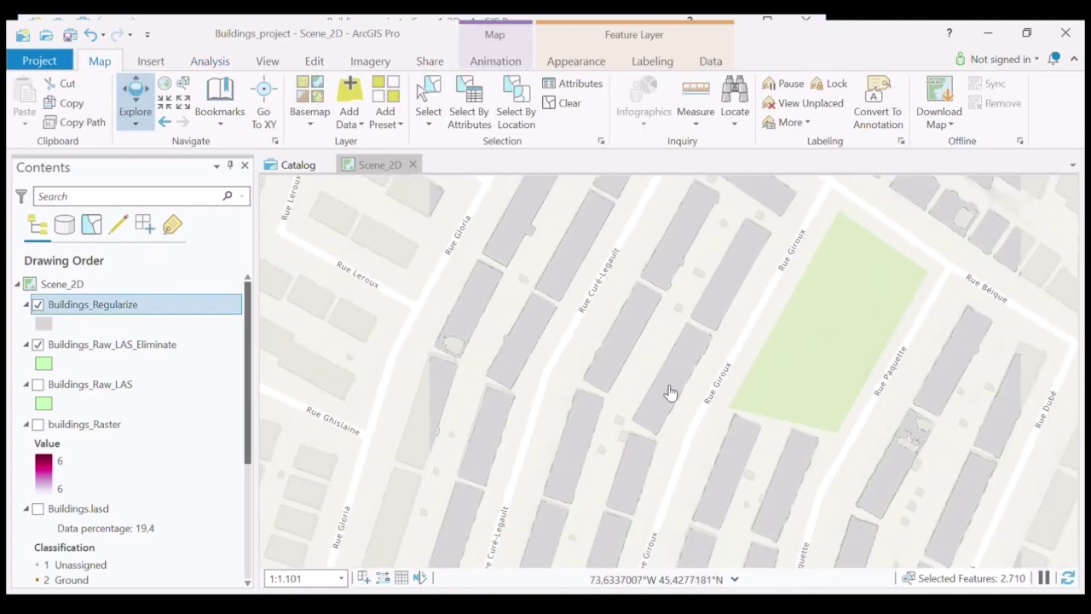
scroll(673, 390, "down", 1)
scroll(673, 390, "down", 2)
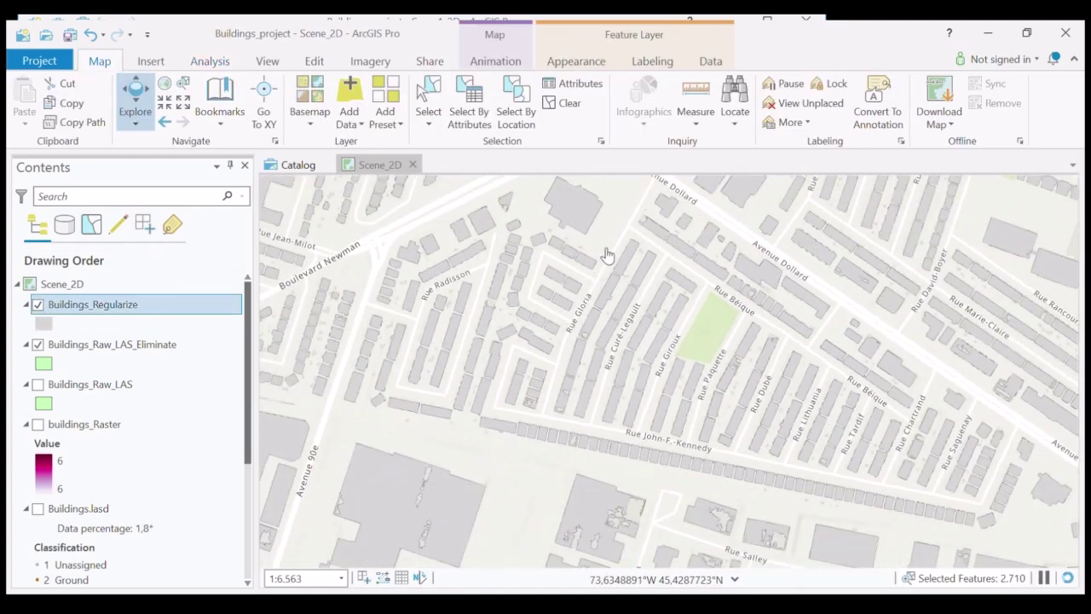
Swipe Buildings_Regularize to compare its outlines against the raw eliminated footprints
left_click(575, 62)
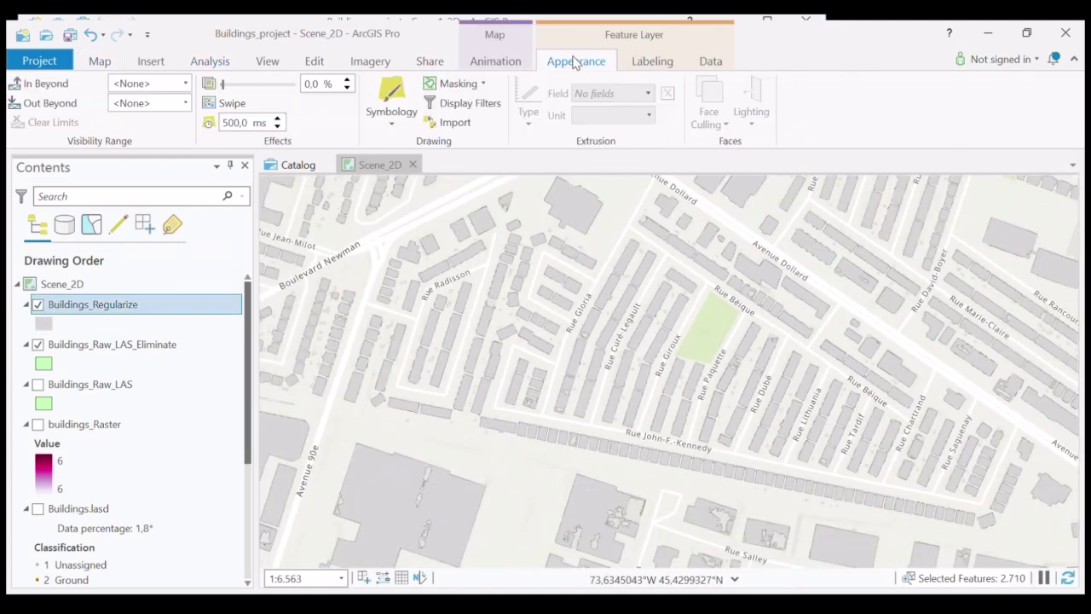
left_click(234, 104)
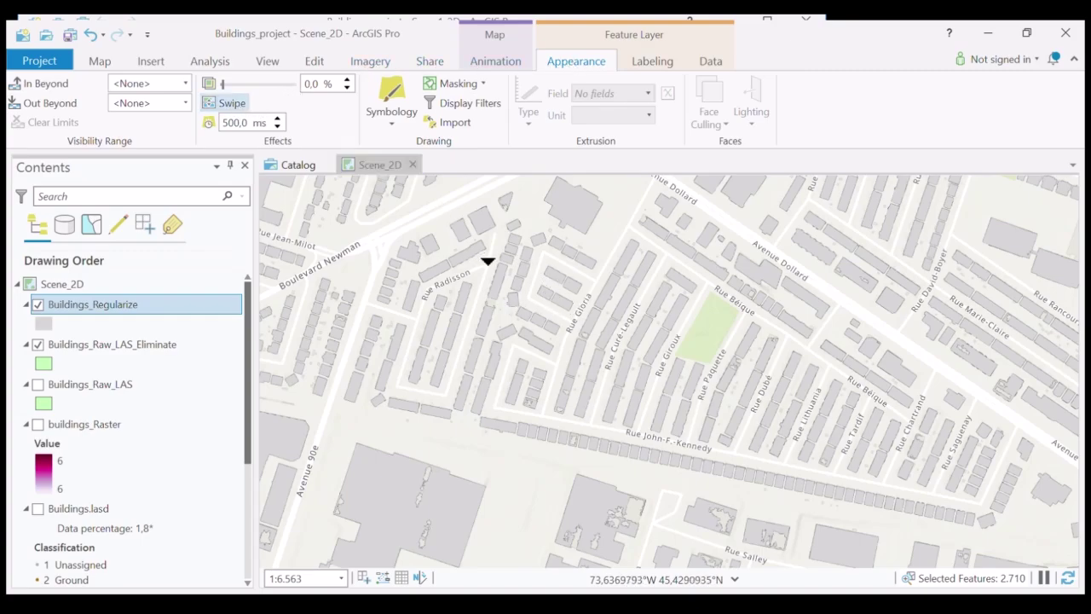
scroll(487, 261, "up", 3)
mouse_move(433, 275)
left_mouse_down()
mouse_move(456, 278)
mouse_move(406, 321)
left_mouse_up()
scroll(405, 321, "up", 4)
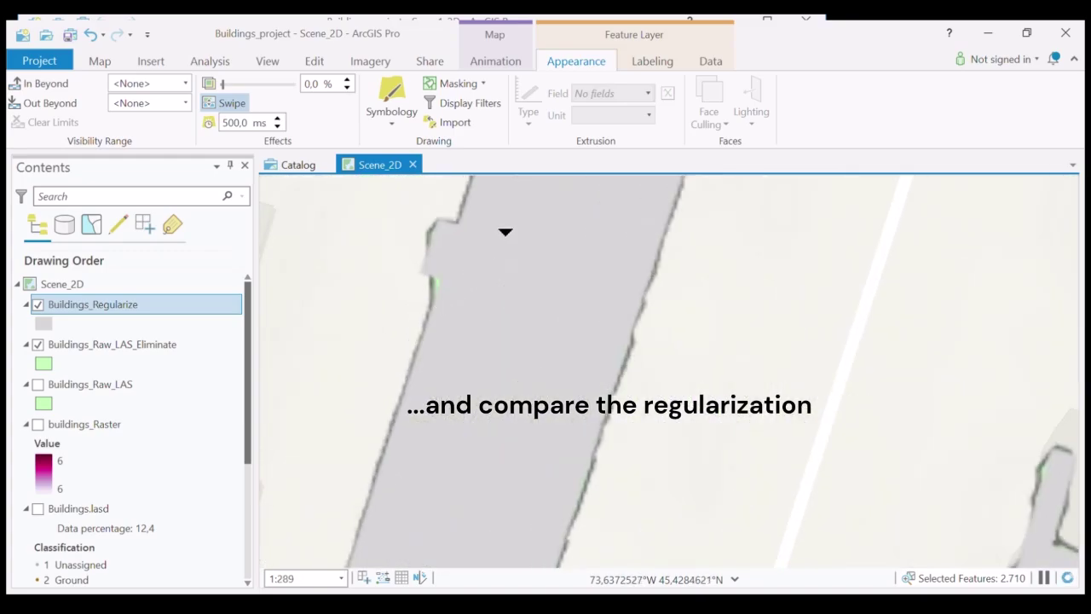
mouse_move(509, 236)
left_mouse_down()
mouse_move(490, 232)
mouse_move(474, 304)
mouse_move(489, 302)
mouse_move(506, 196)
left_mouse_up()
scroll(452, 316, "down", 5)
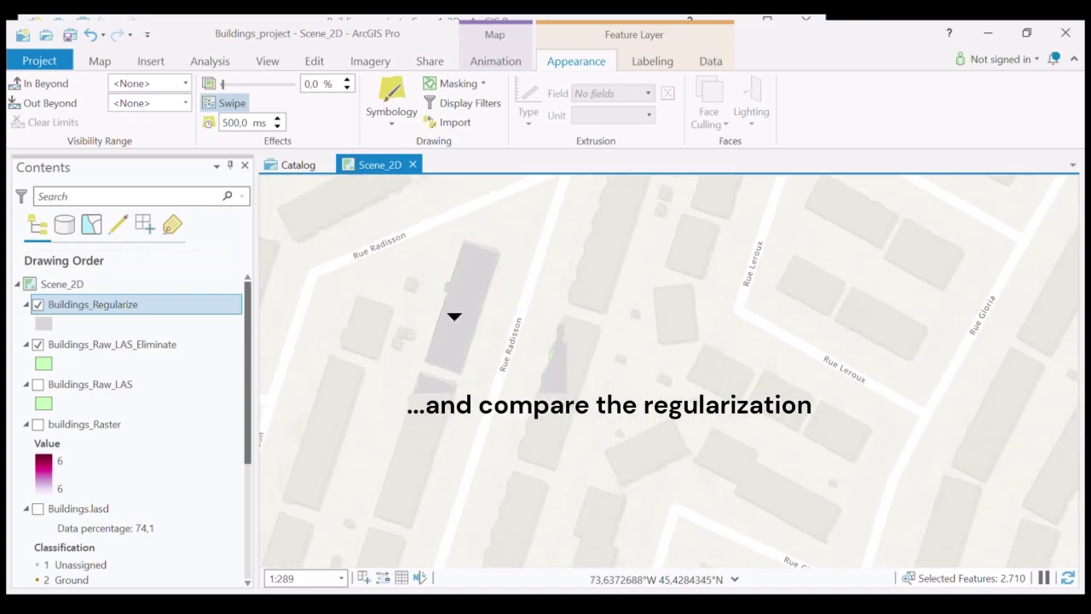
scroll(451, 313, "down", 3)
scroll(451, 314, "down", 3)
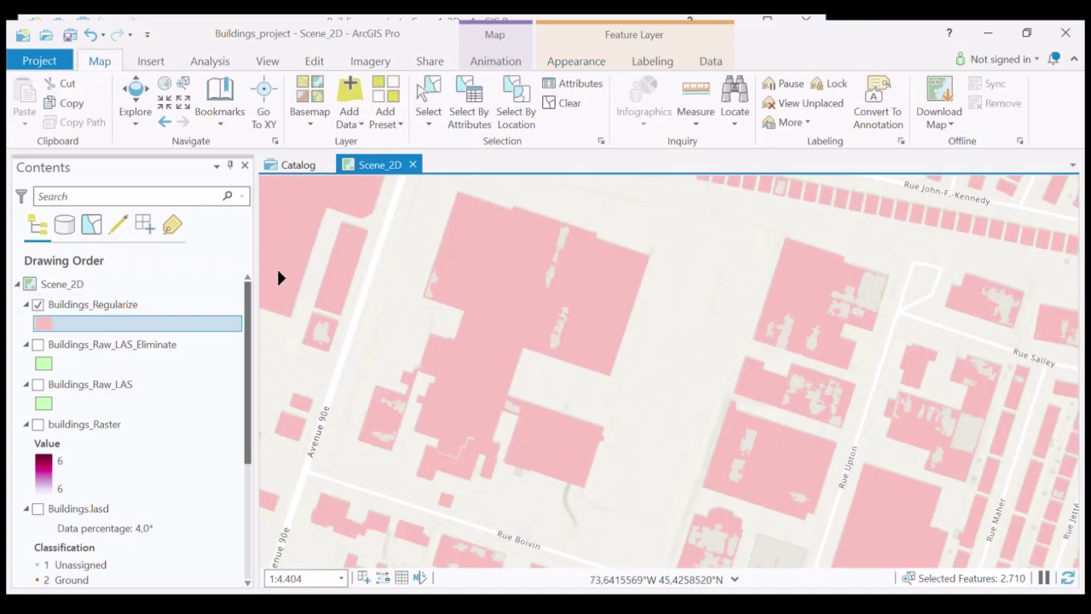
scroll(531, 310, "down", 3)
scroll(559, 315, "down", 3)
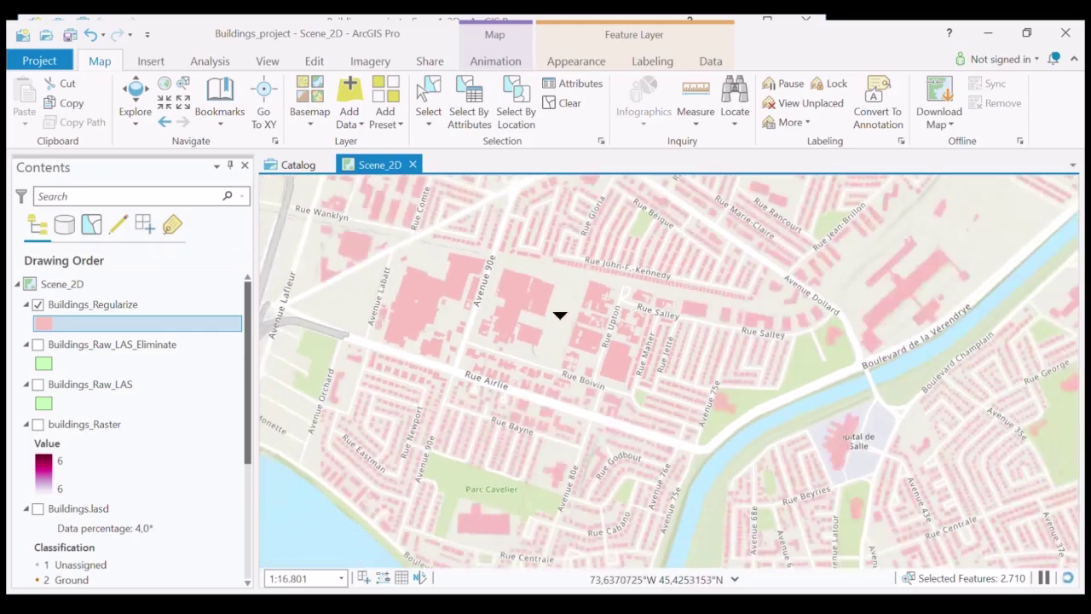
scroll(560, 314, "down", 3)
left_click_drag(653, 353, 604, 438)
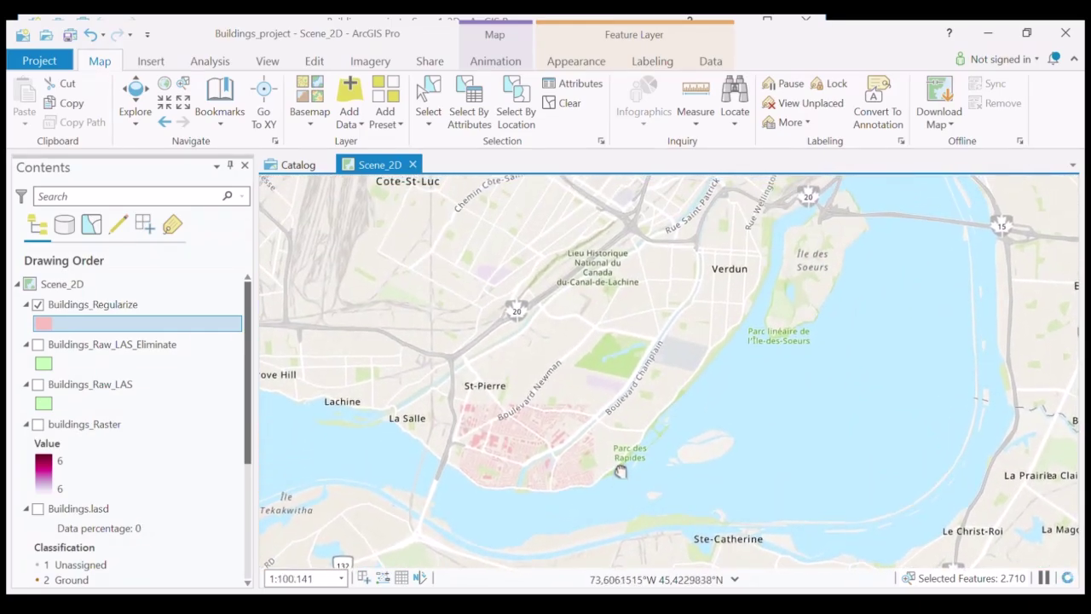
scroll(577, 451, "down", 2)
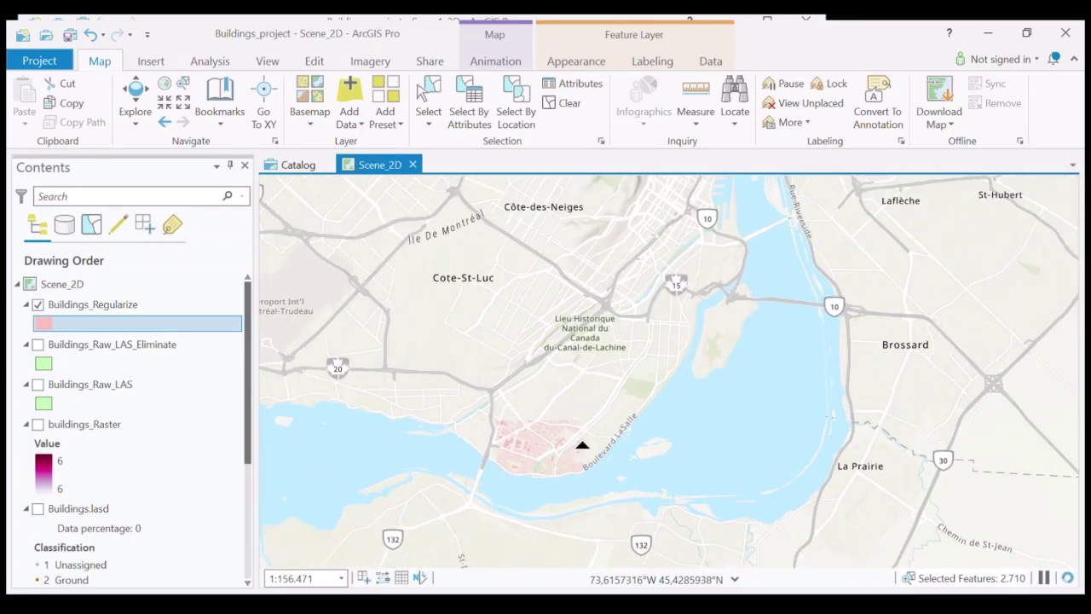
scroll(582, 445, "down", 1)
scroll(575, 449, "up", 1)
scroll(568, 456, "up", 2)
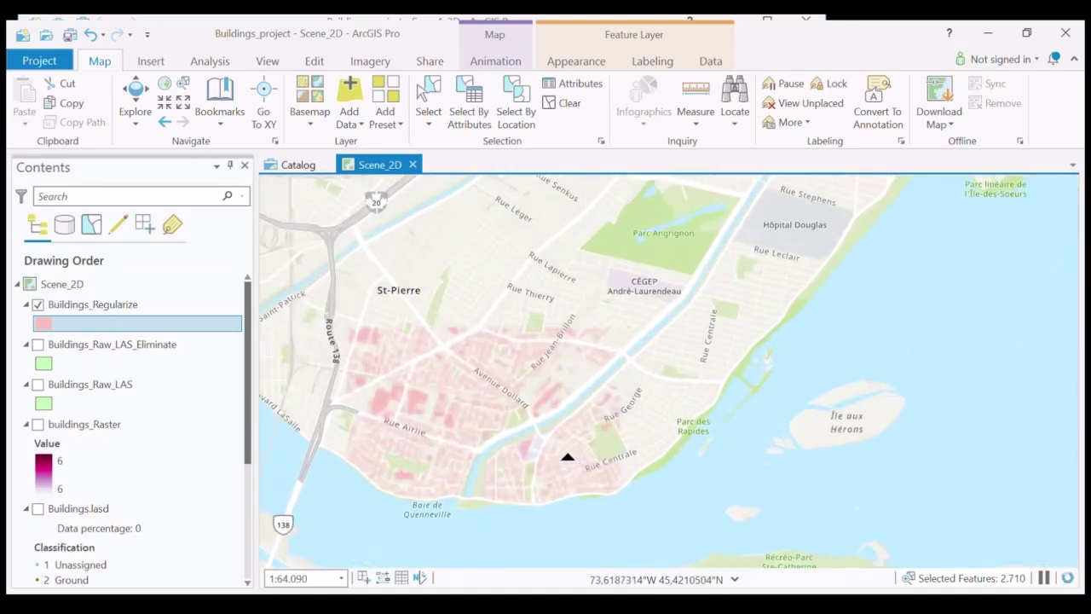
scroll(567, 456, "up", 2)
scroll(339, 390, "up", 4)
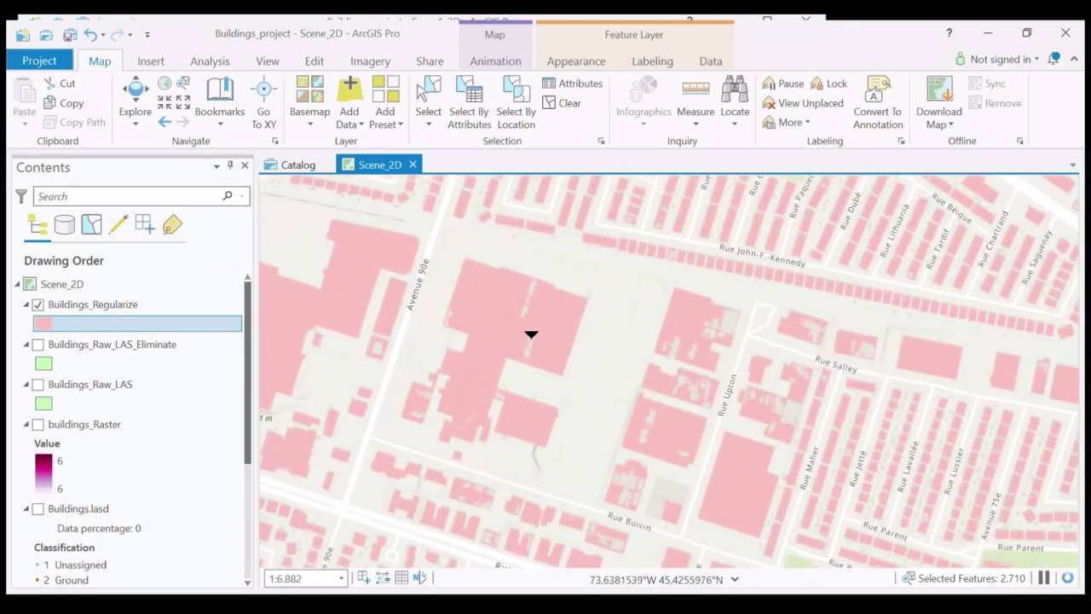
scroll(531, 334, "up", 3)
left_click_drag(531, 326, 619, 356)
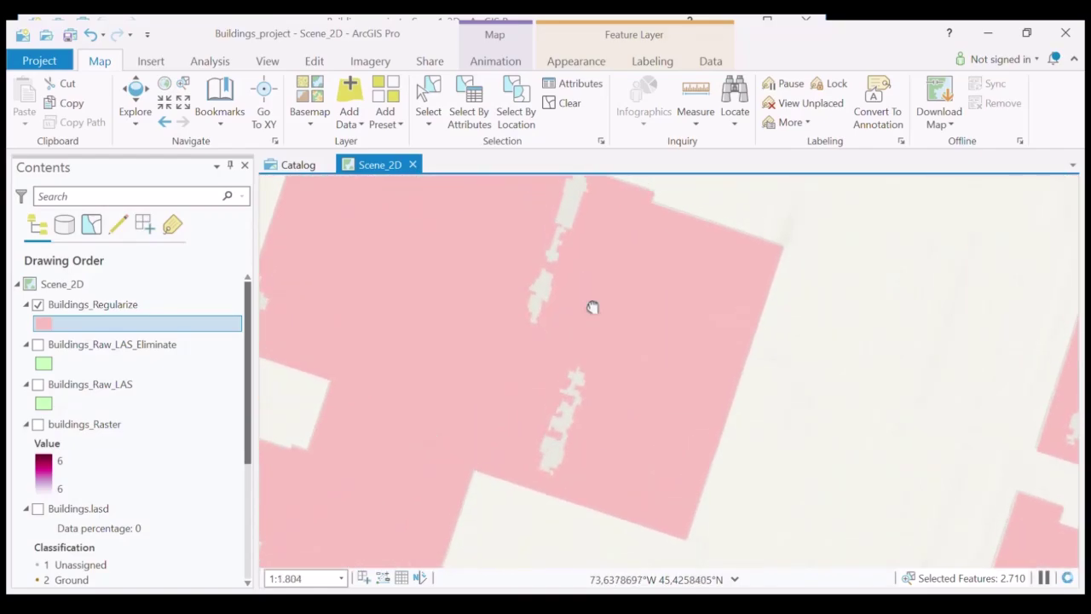
scroll(619, 349, "down", 2)
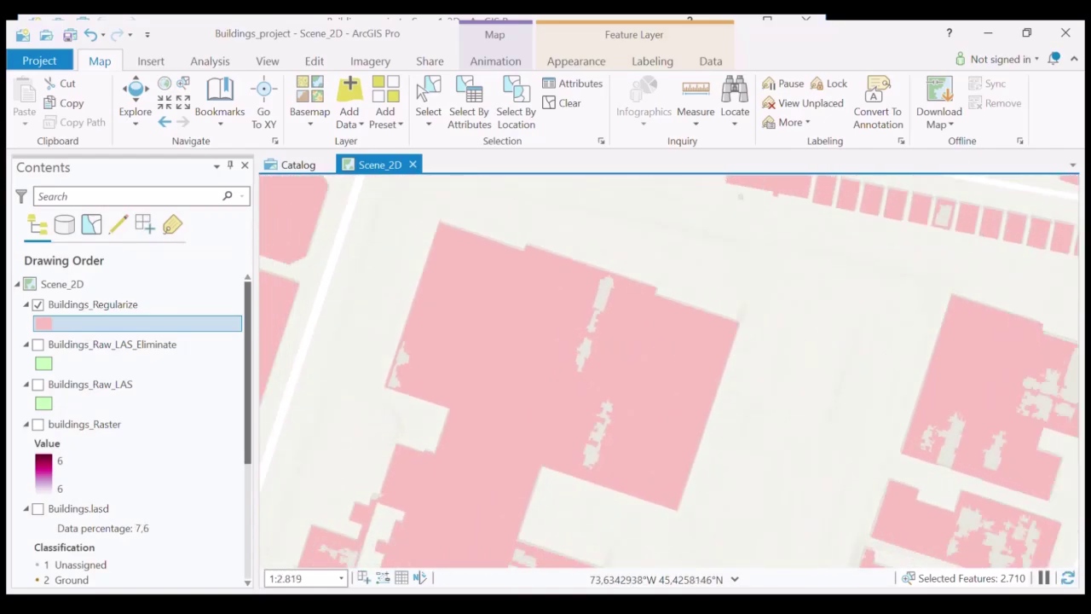
Select the large building footprint 6739 and start the Reshape tool on it
left_click(437, 109)
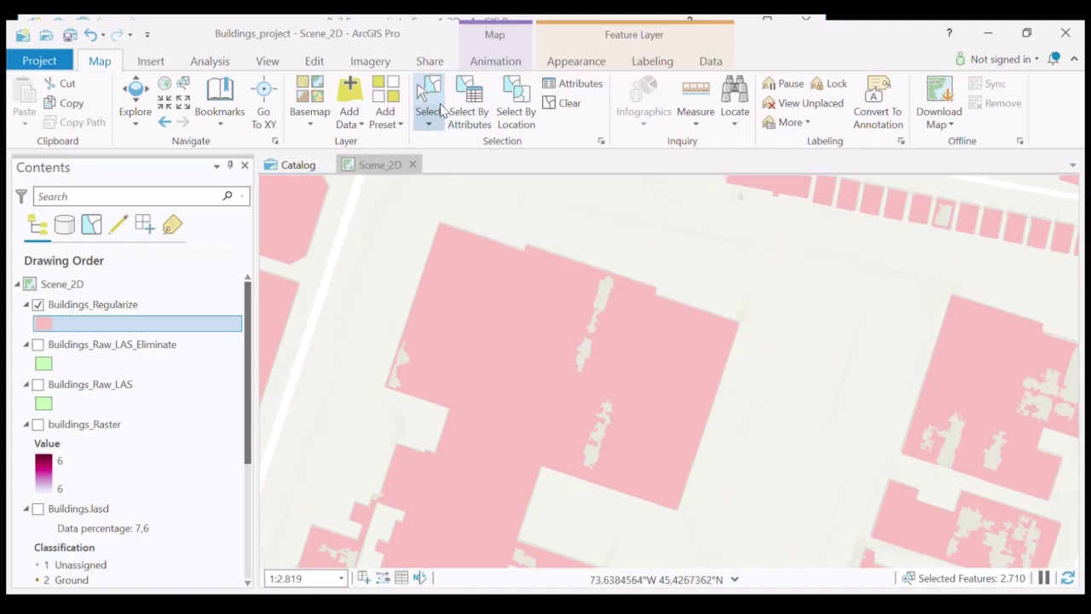
left_click(565, 279)
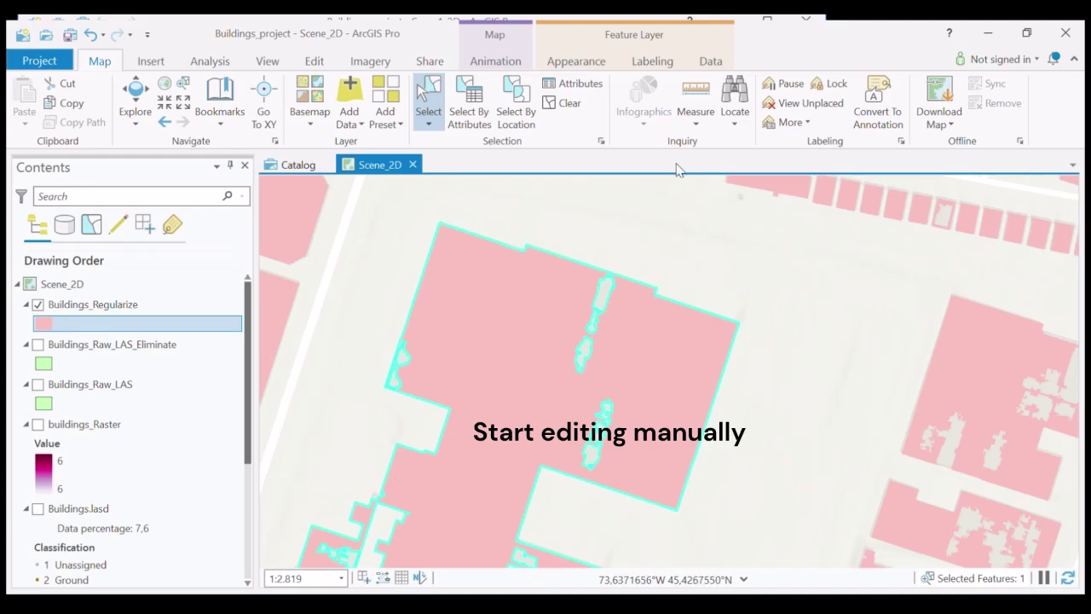
left_click(315, 60)
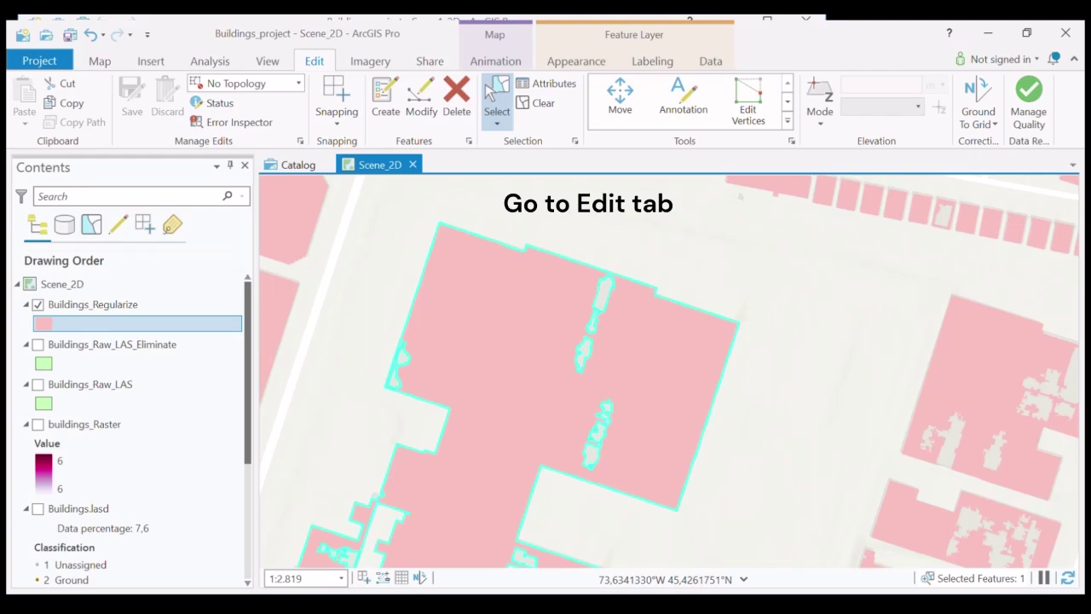
left_click(786, 101)
left_click(622, 100)
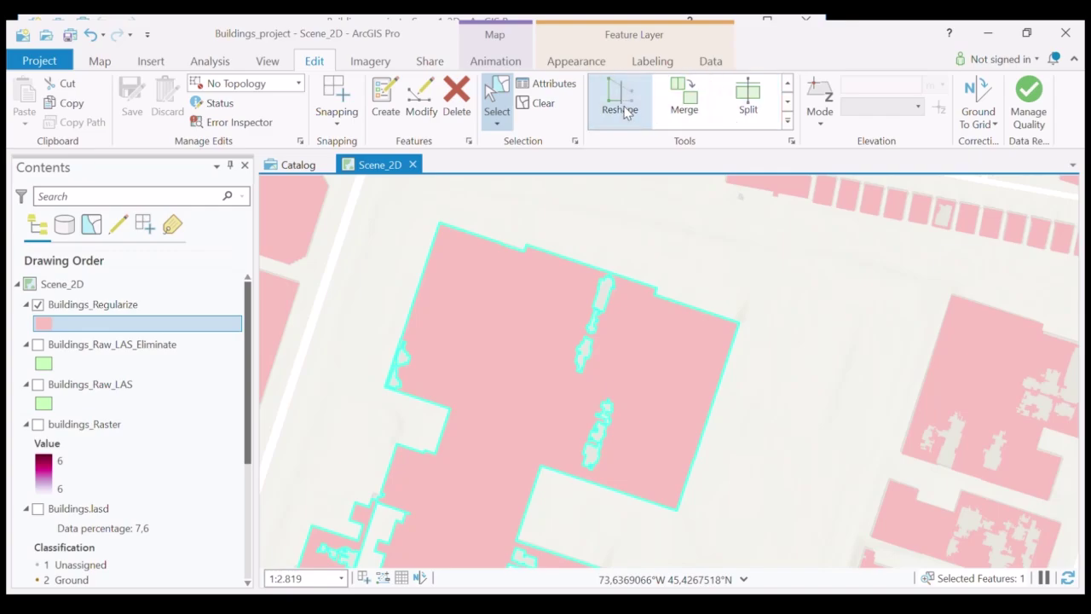
Sketch reshape lines across the top and middle interior gaps of the building
scroll(417, 325, "up", 2)
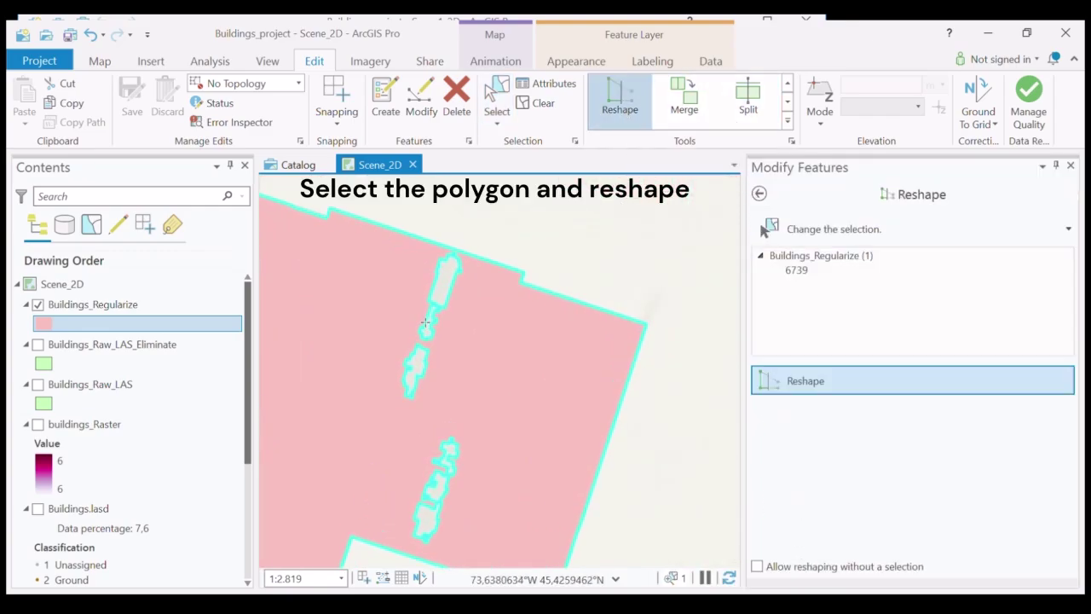
scroll(466, 302, "up", 3)
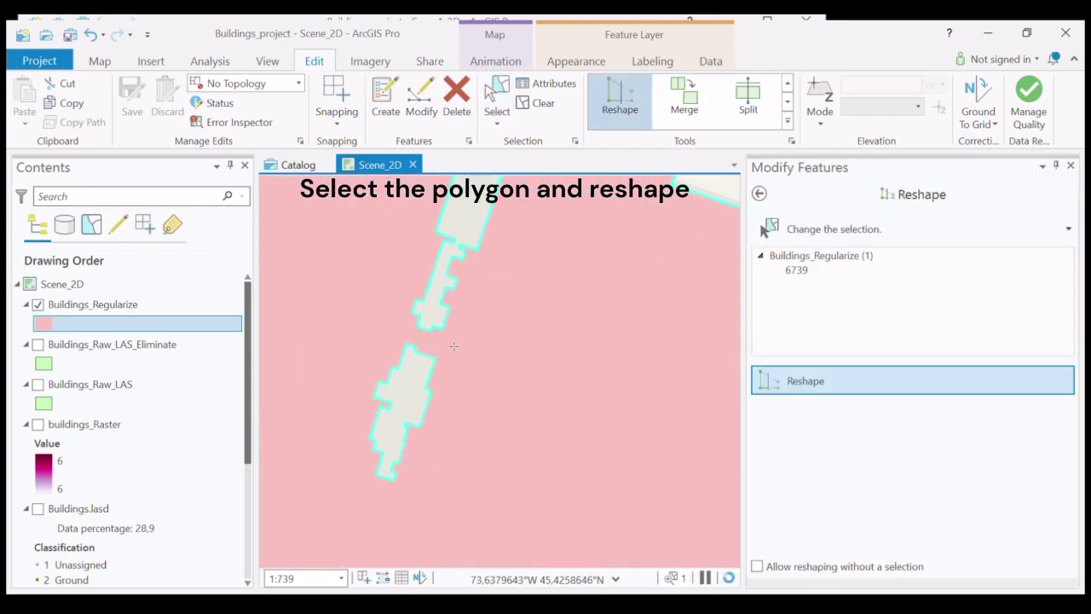
double_click(401, 294)
scroll(494, 294, "down", 3)
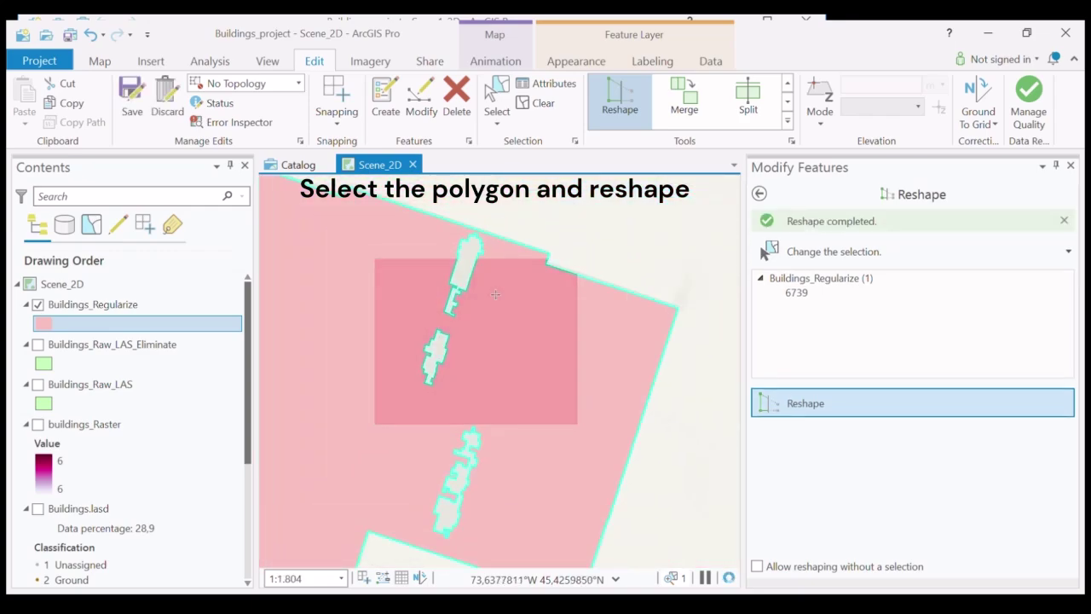
left_click(483, 282)
double_click(436, 256)
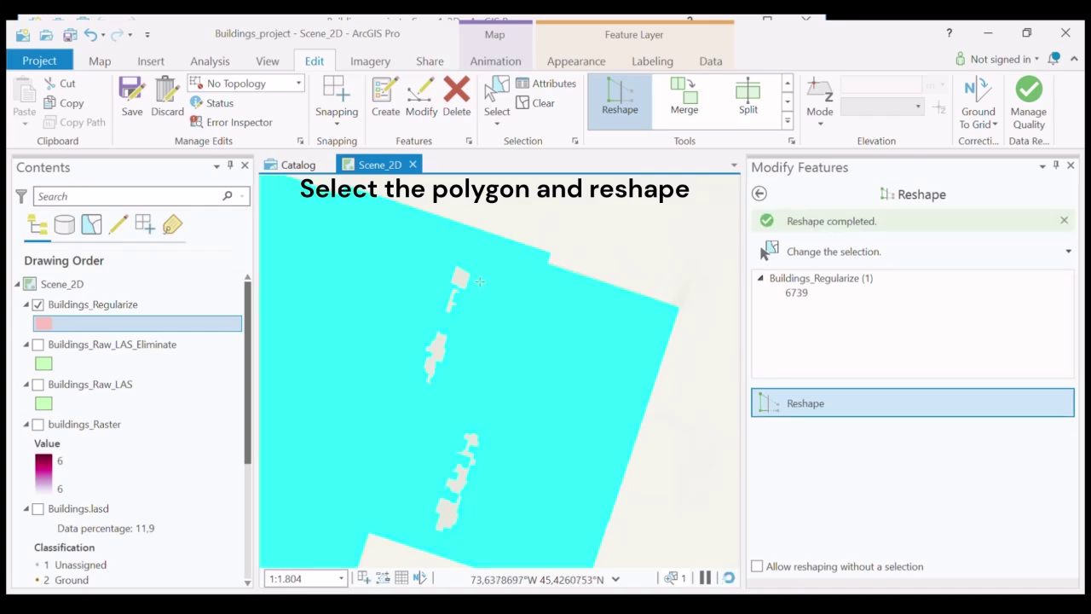
left_click(481, 373)
left_click(372, 333)
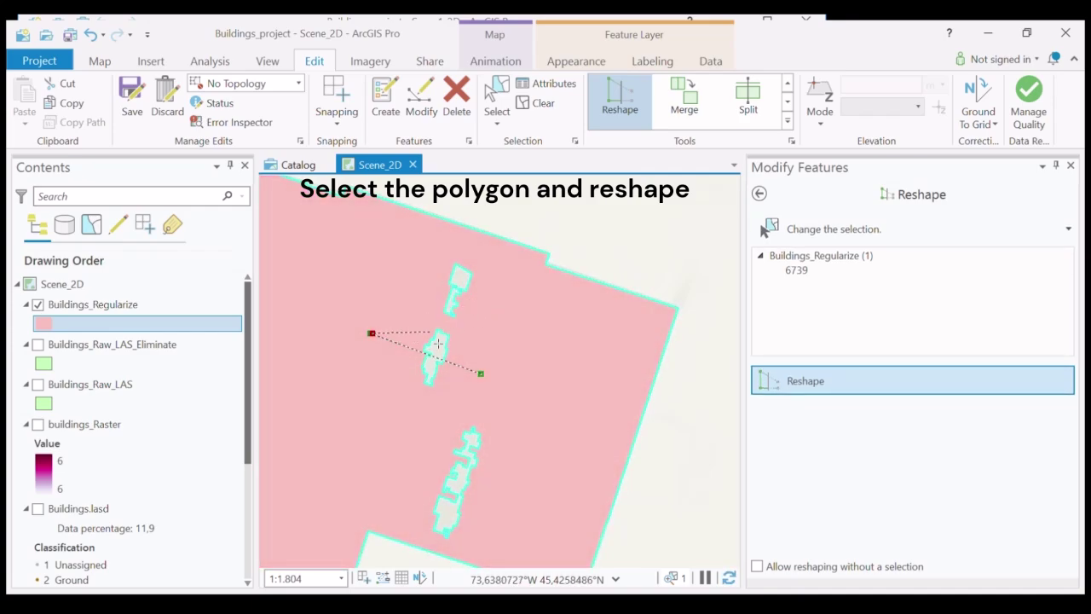
double_click(438, 343)
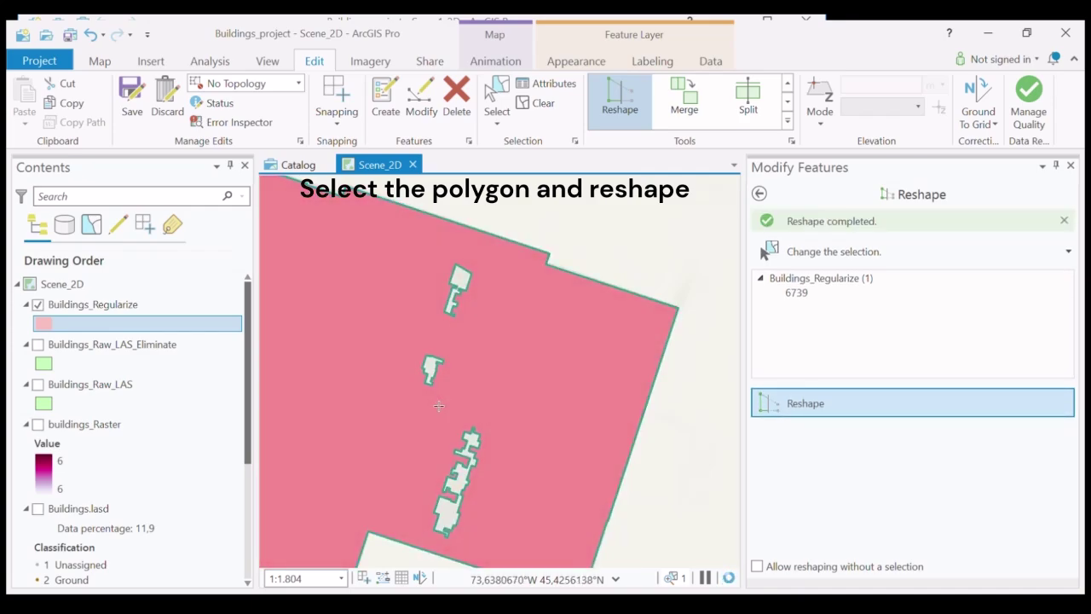
left_click(426, 392)
double_click(468, 260)
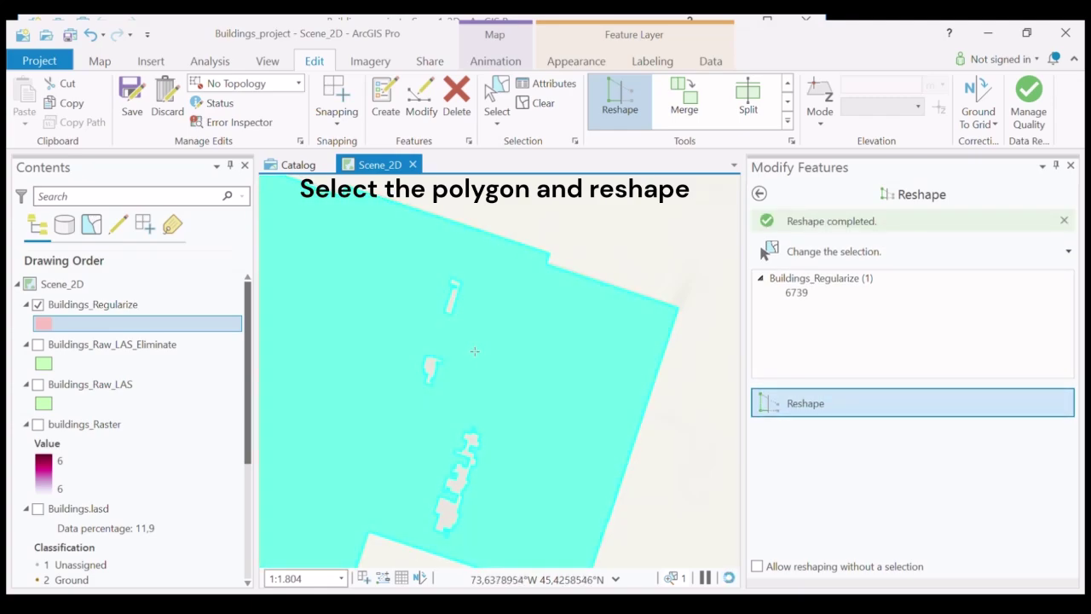
Reshape across the lower gaps and remaining small holes to close them
middle_click_drag(484, 351, 518, 240)
left_click(524, 427)
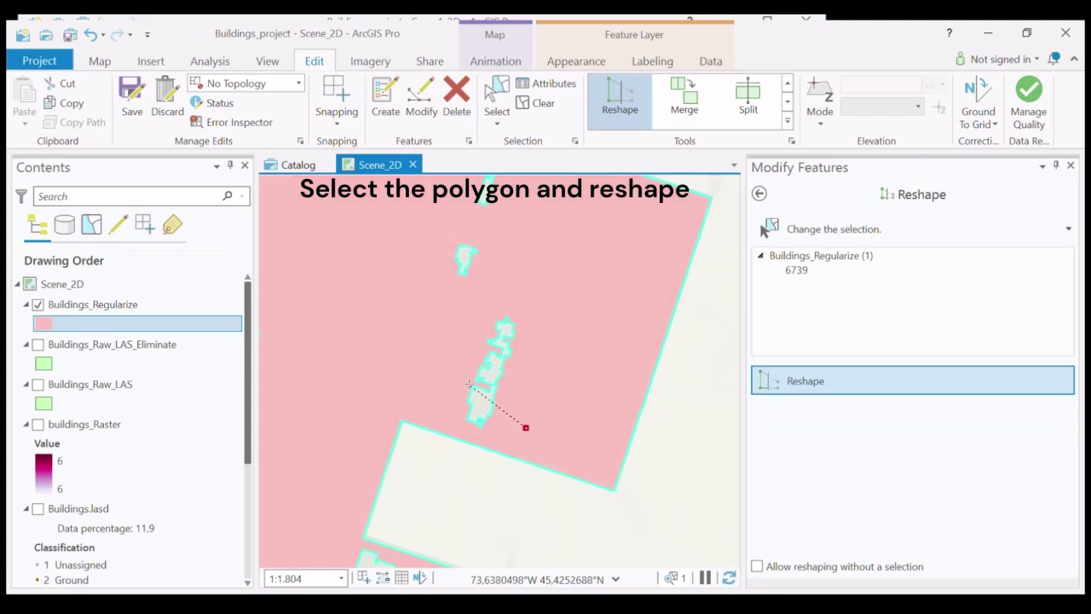
double_click(443, 312)
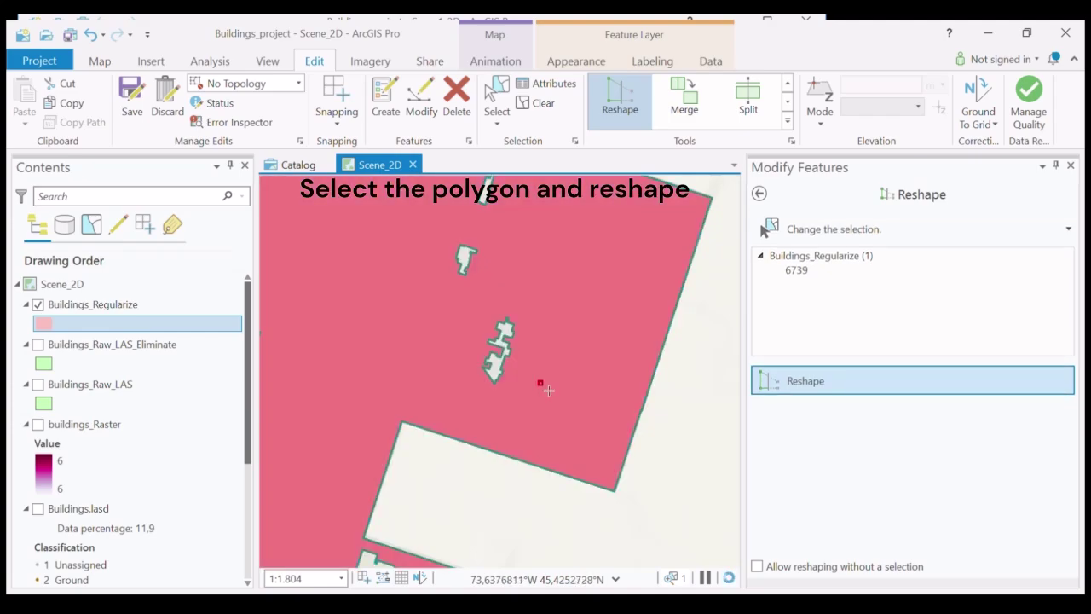
left_click(498, 376)
double_click(506, 332)
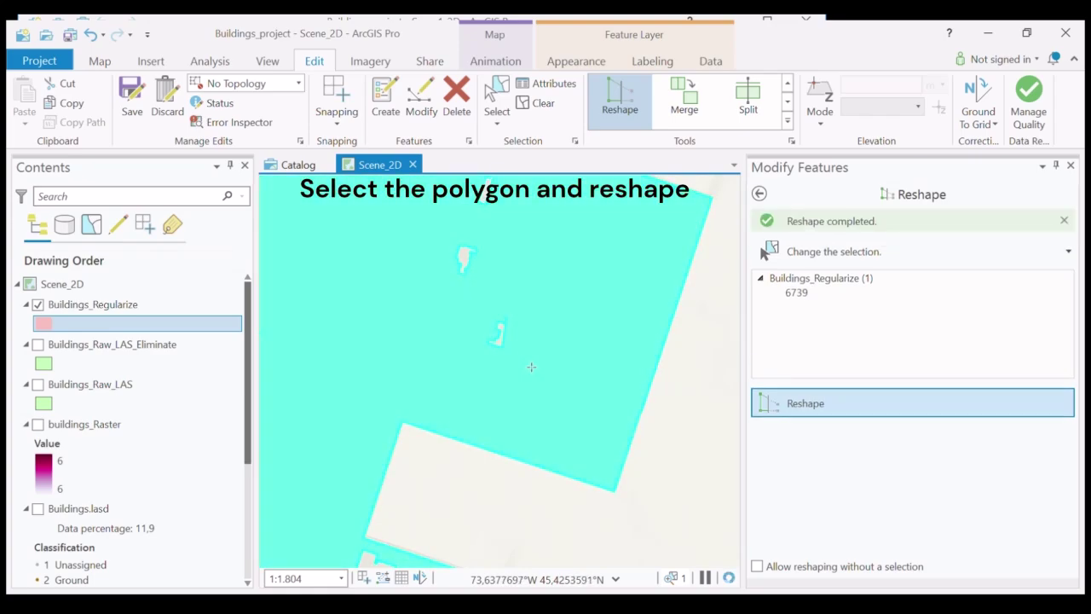
middle_click_drag(511, 358, 561, 417)
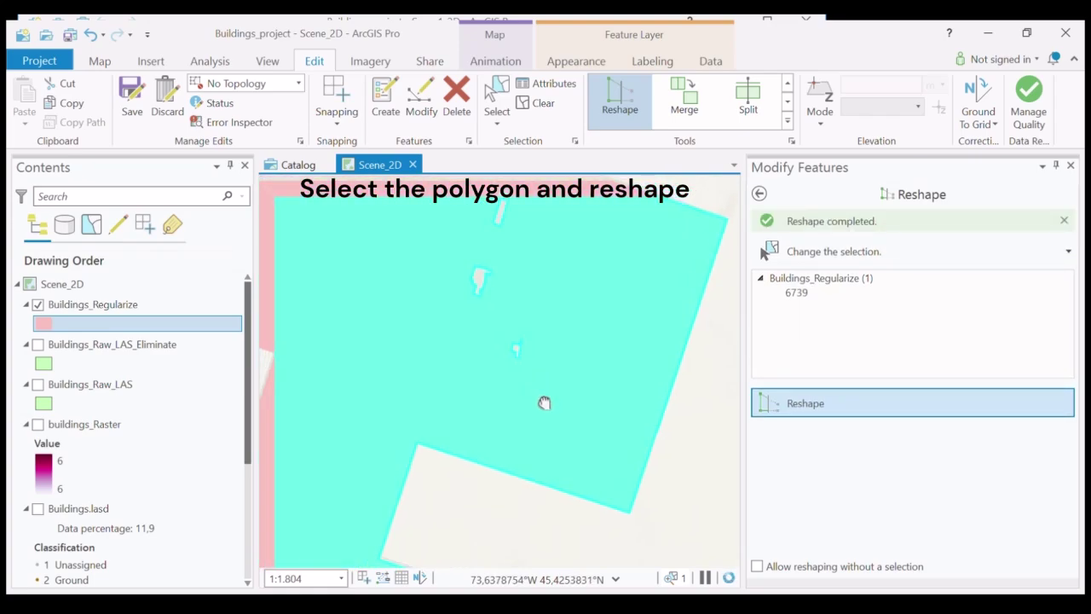
left_click(541, 338)
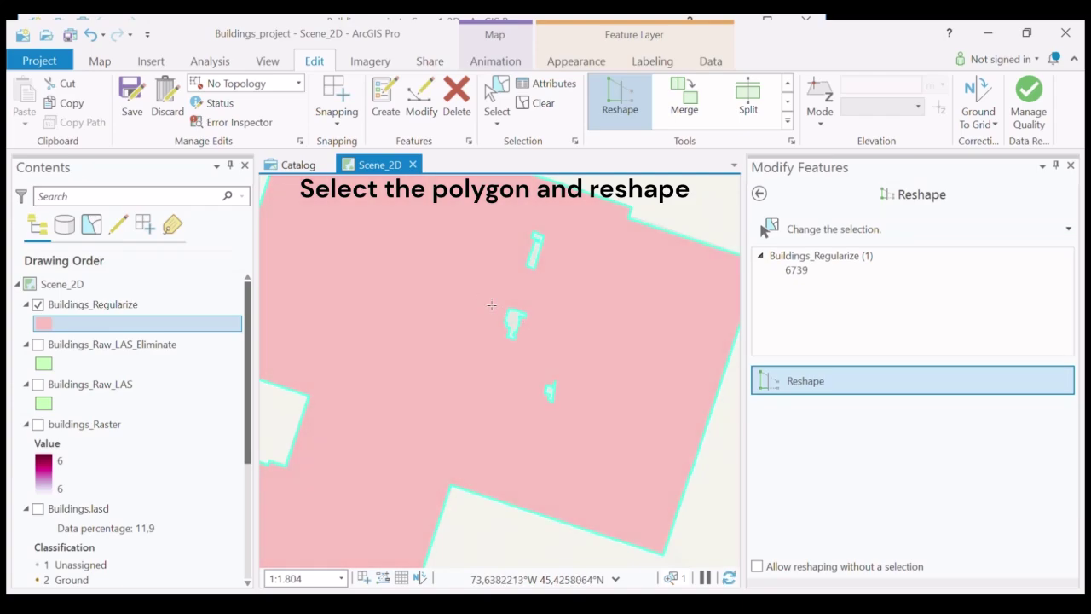
double_click(496, 293)
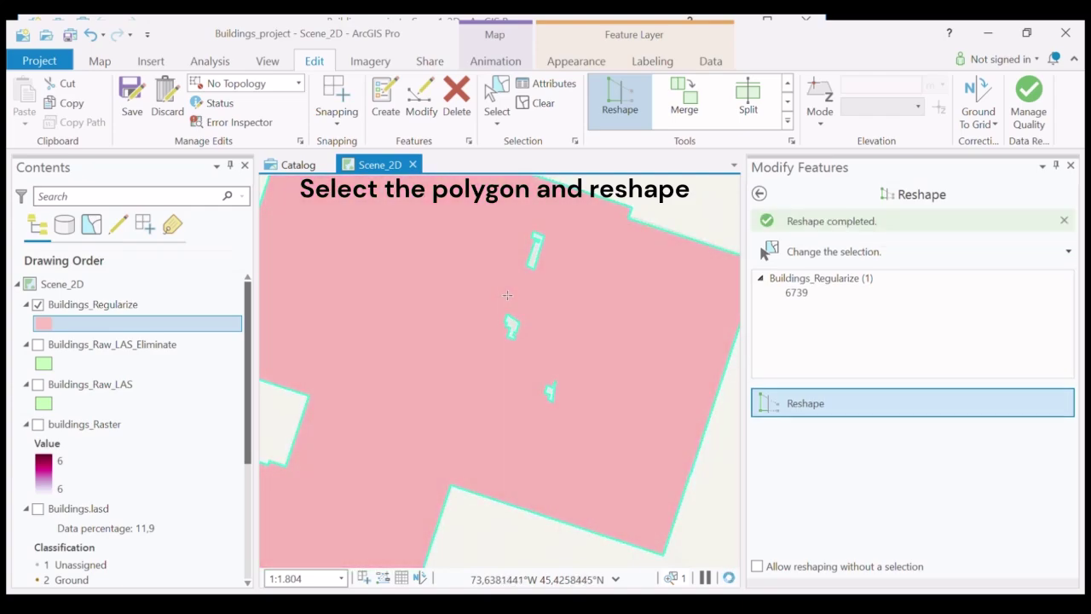
left_click(571, 419)
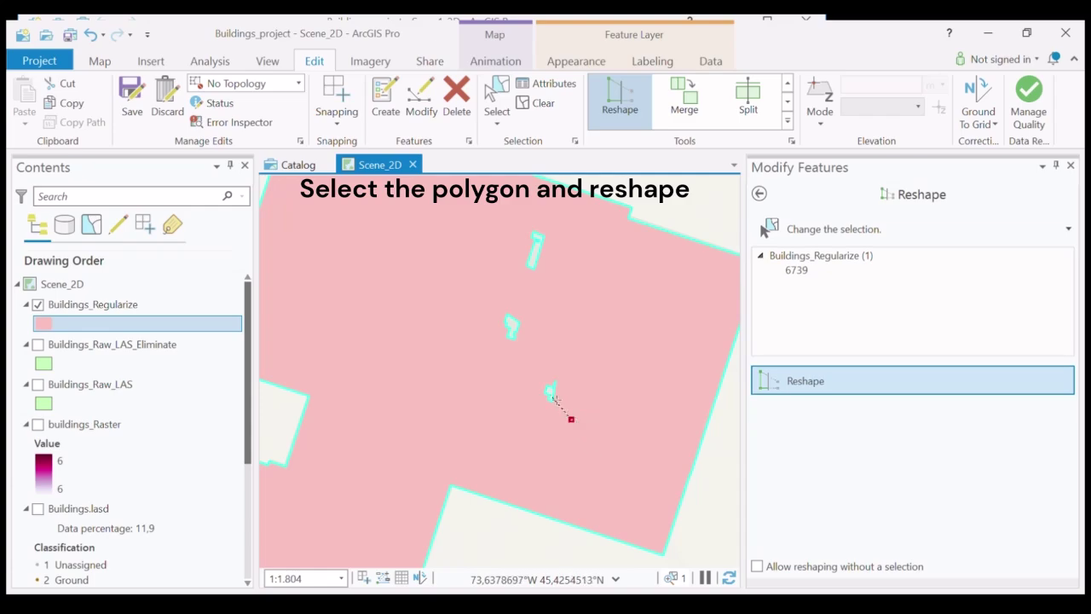
double_click(529, 361)
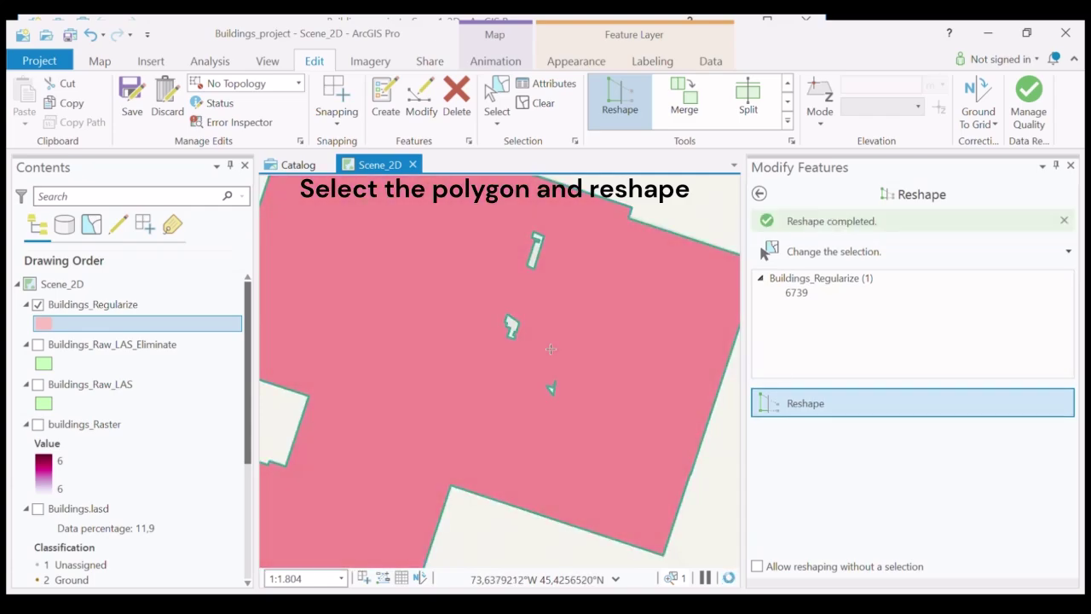
left_click(560, 403)
double_click(531, 372)
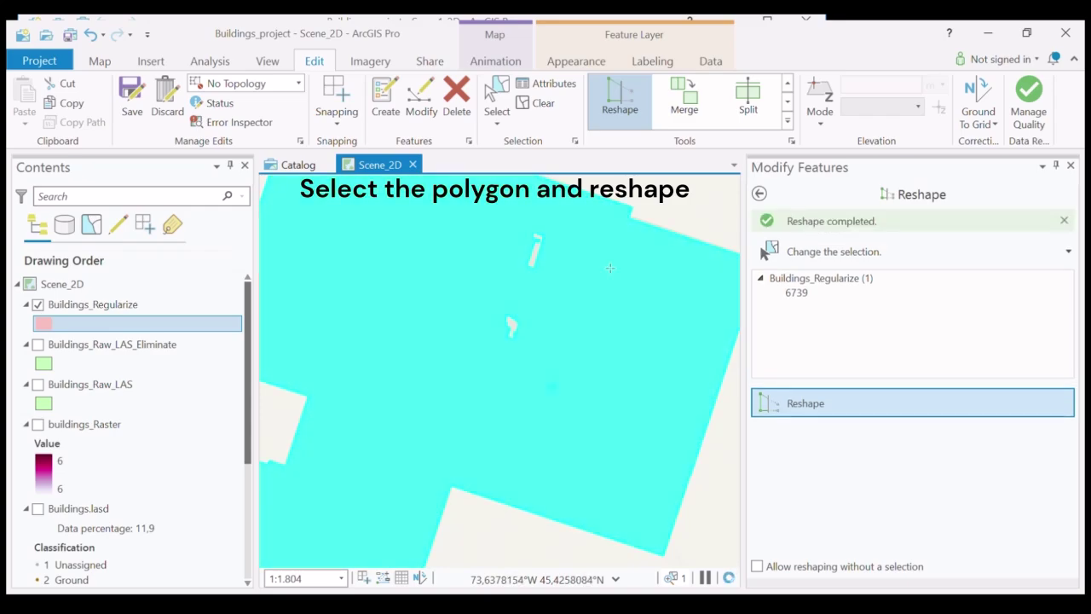
left_click(787, 101)
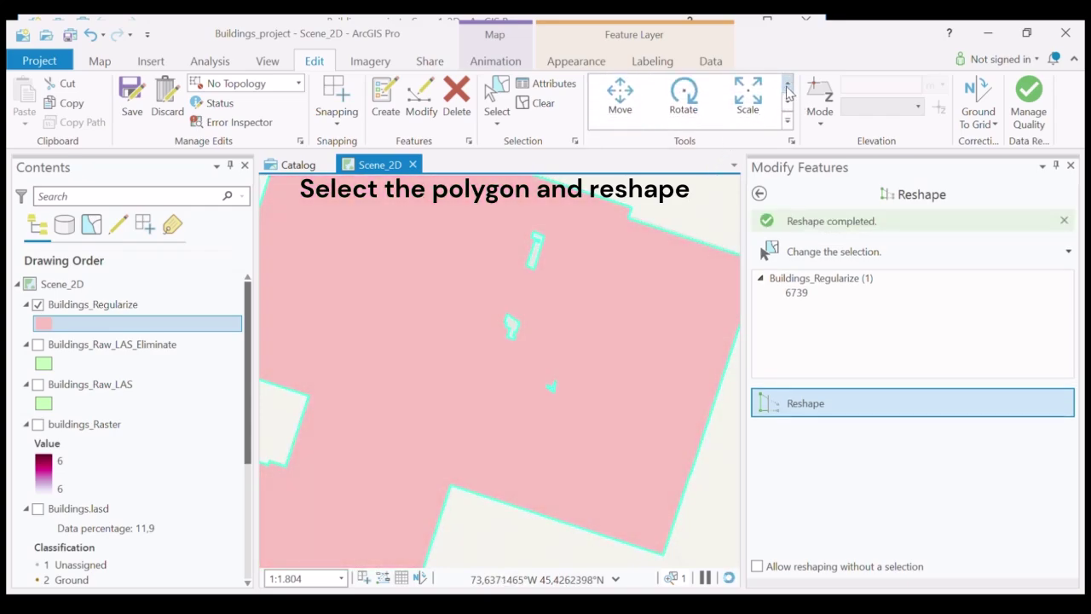
left_click(788, 98)
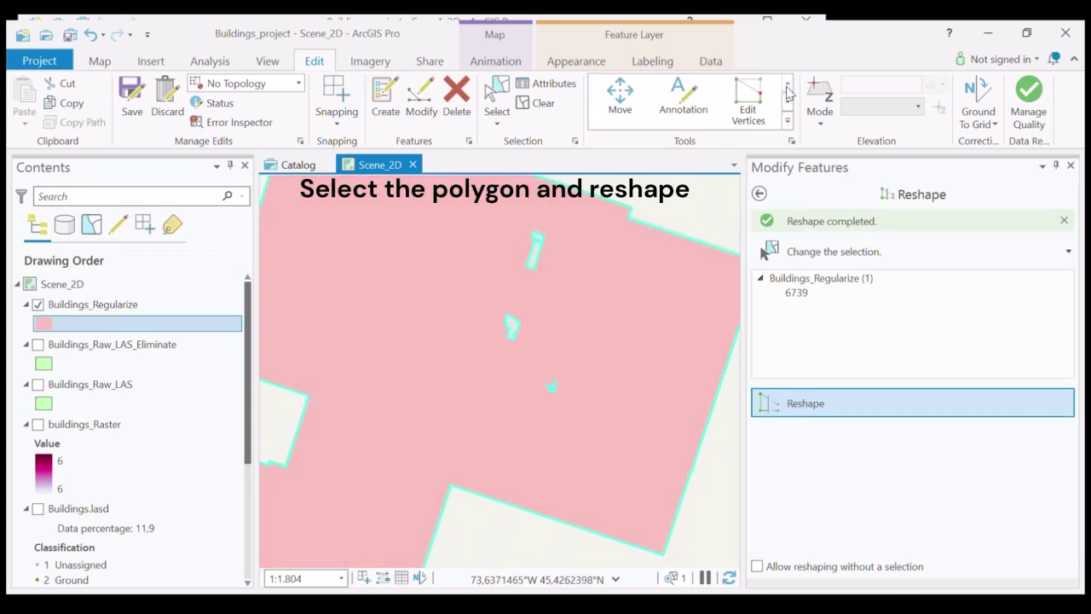
Lasso the leftover vertex clusters in Edit Vertices and delete them
left_click(750, 125)
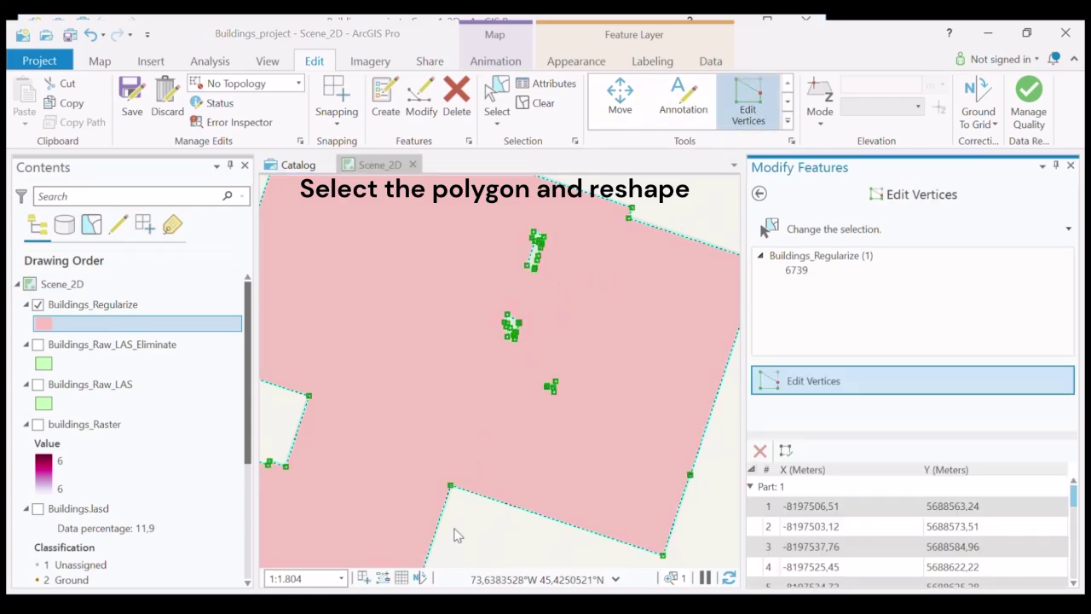
left_click(578, 385)
mouse_move(537, 387)
left_mouse_down()
mouse_move(558, 388)
mouse_move(506, 267)
mouse_move(555, 231)
mouse_move(580, 312)
mouse_move(570, 331)
left_mouse_up()
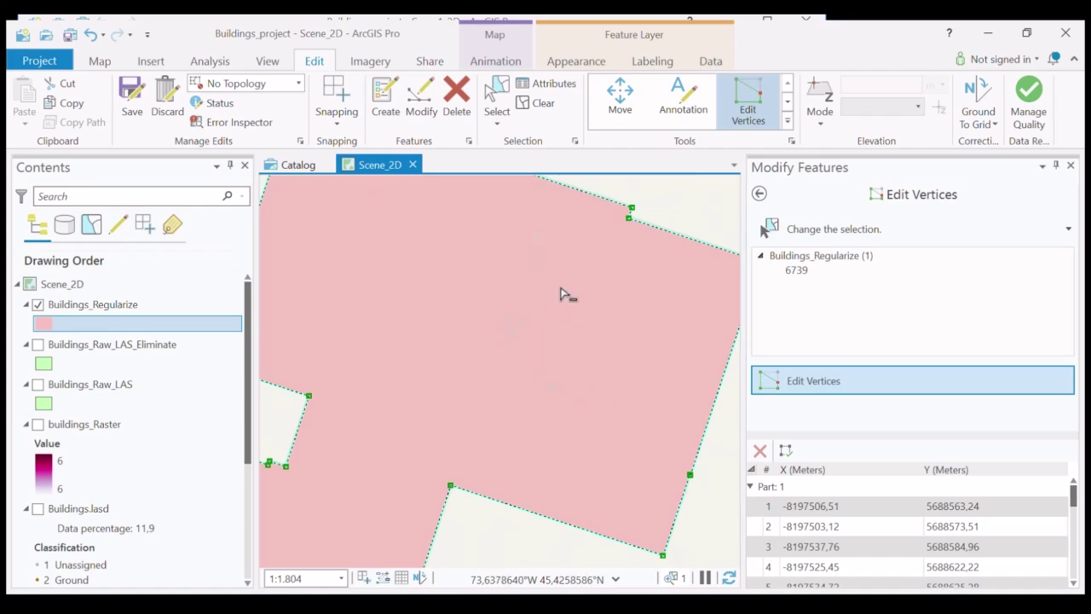
scroll(559, 294, "down", 3)
scroll(511, 312, "up", 5)
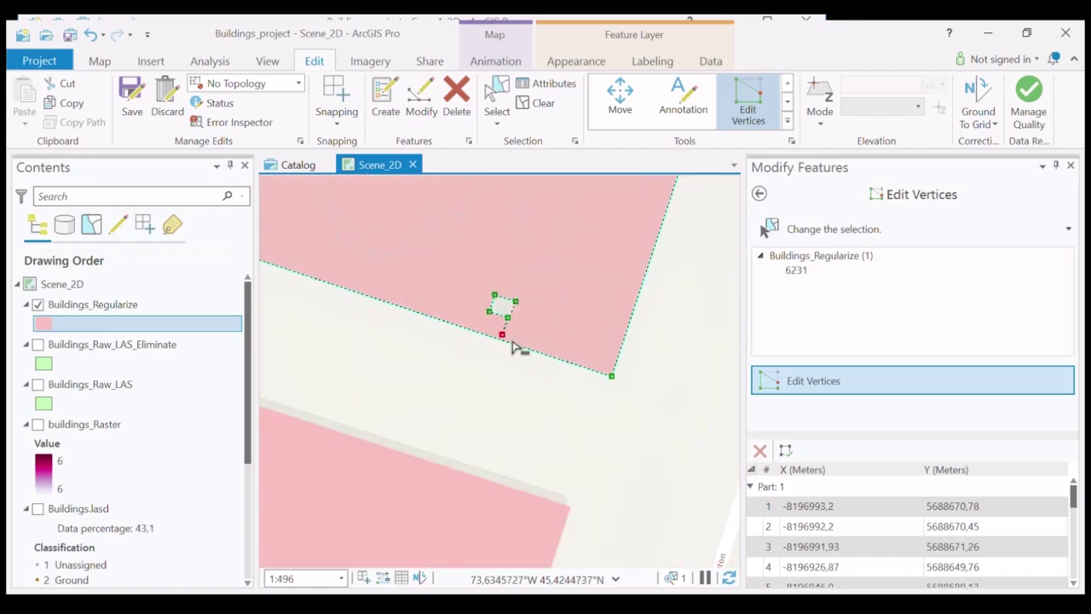
left_click_drag(478, 295, 575, 314)
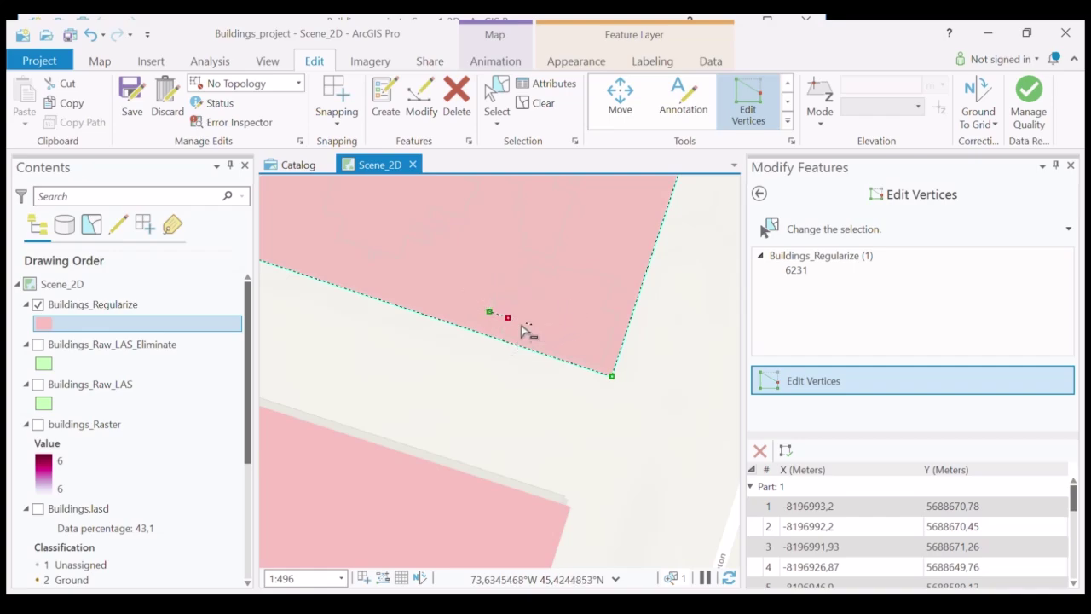
key("Delete")
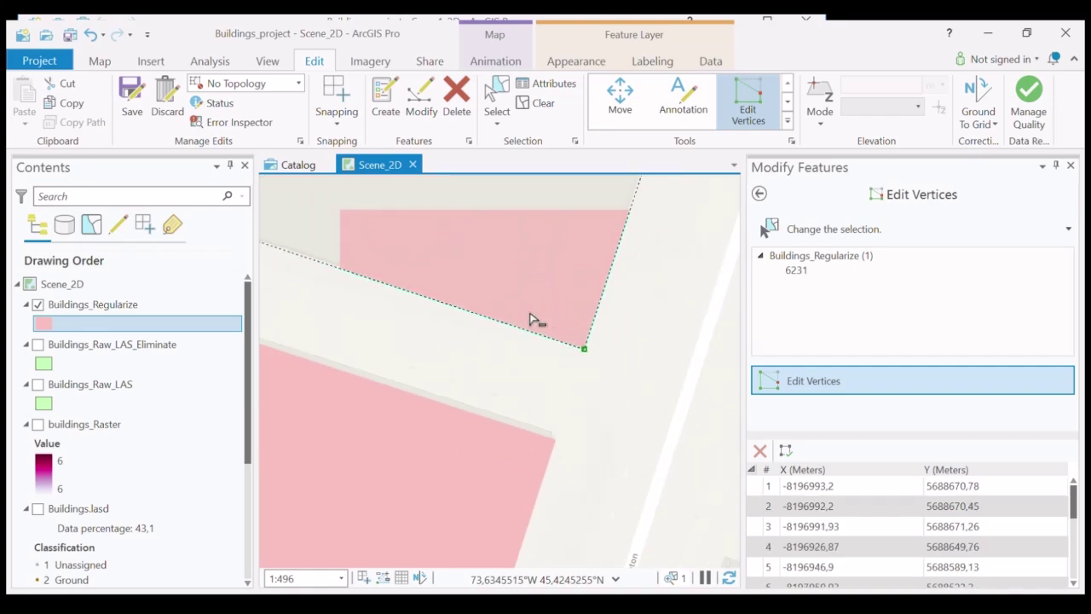
Save the building edits and clear the selection
scroll(532, 314, "down", 2)
scroll(523, 285, "down", 1)
scroll(477, 256, "up", 1)
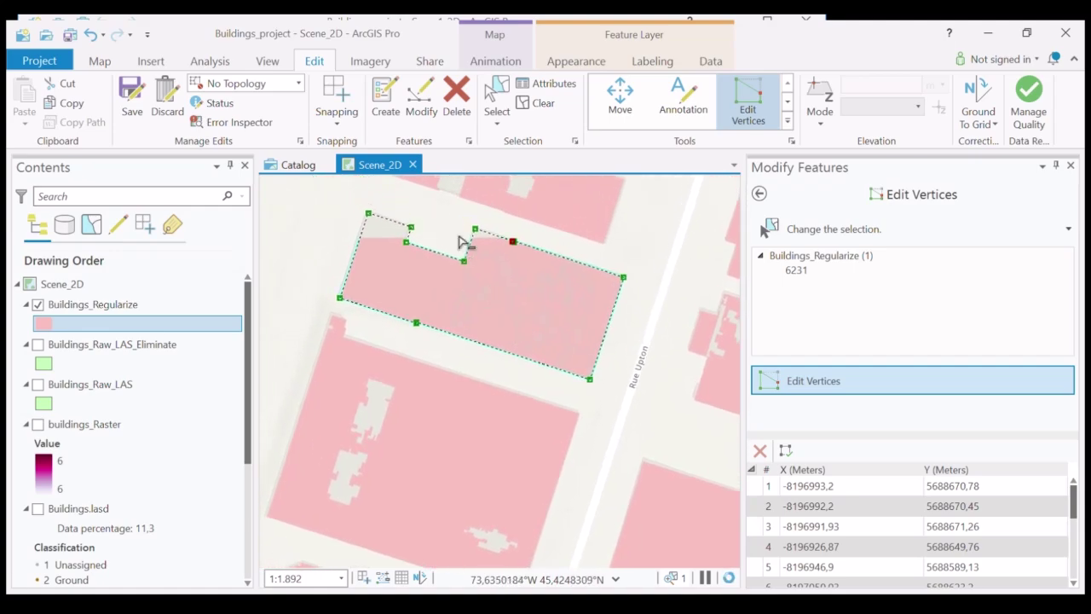
scroll(449, 210, "up", 1)
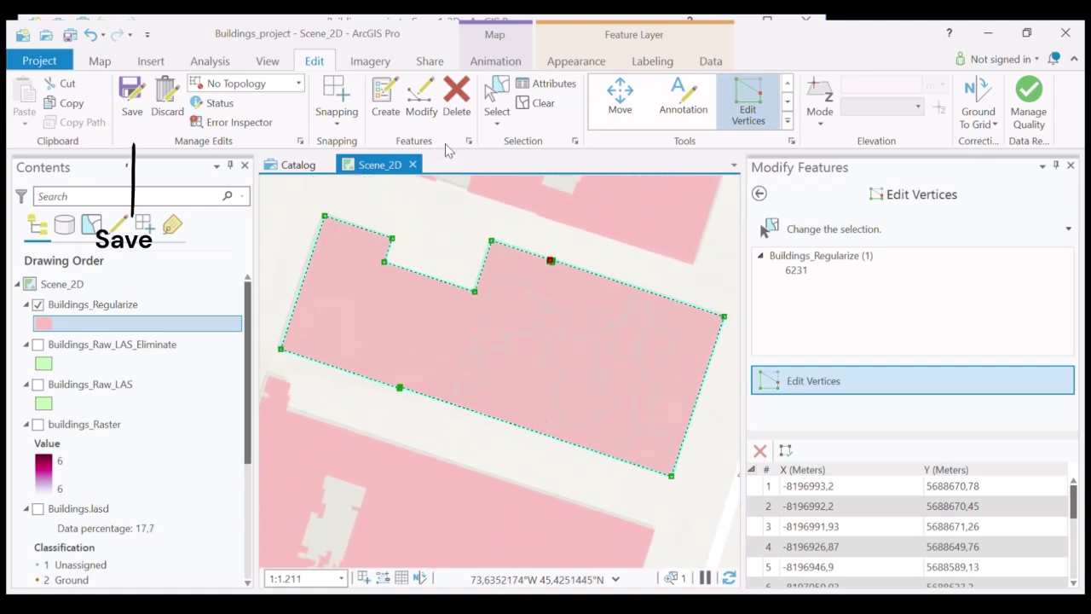
left_click(143, 116)
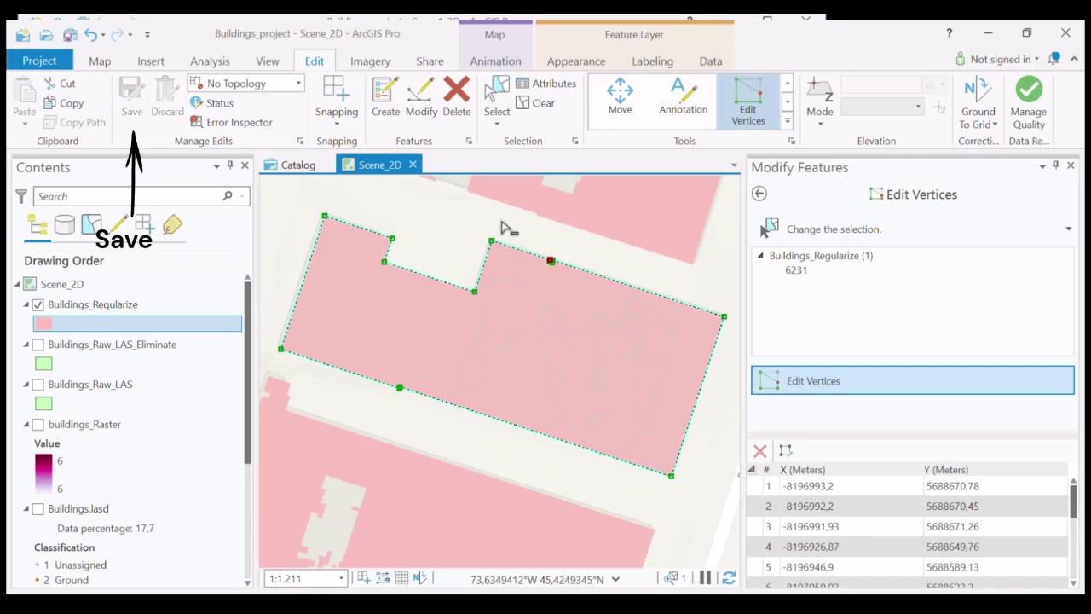
left_click(540, 102)
scroll(518, 310, "down", 2)
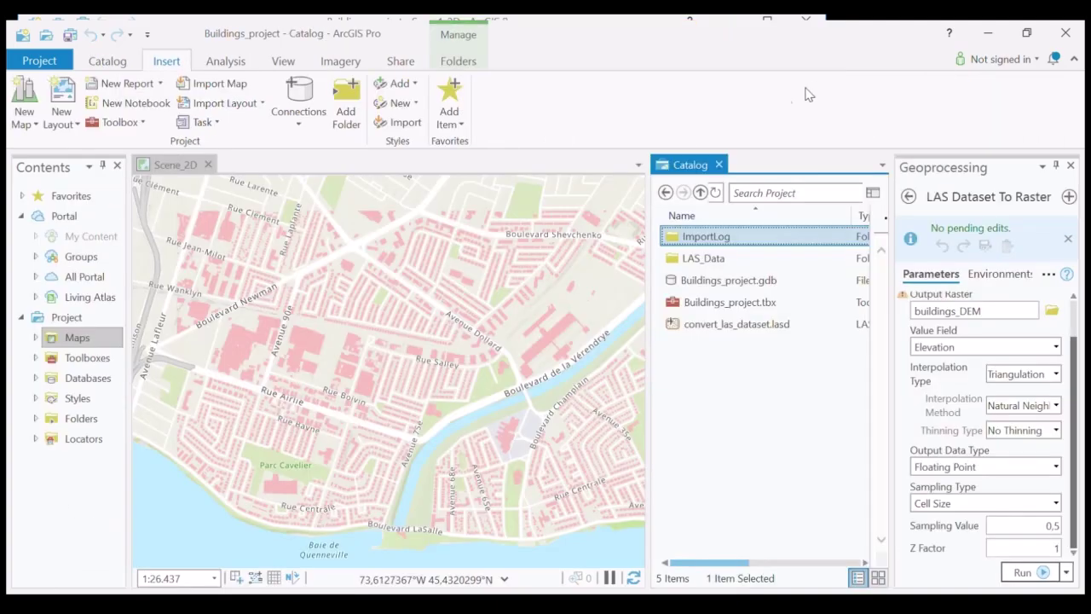
Open the Scene map from the Catalog Maps folder and widen it beside Scene_2D
left_click(666, 193)
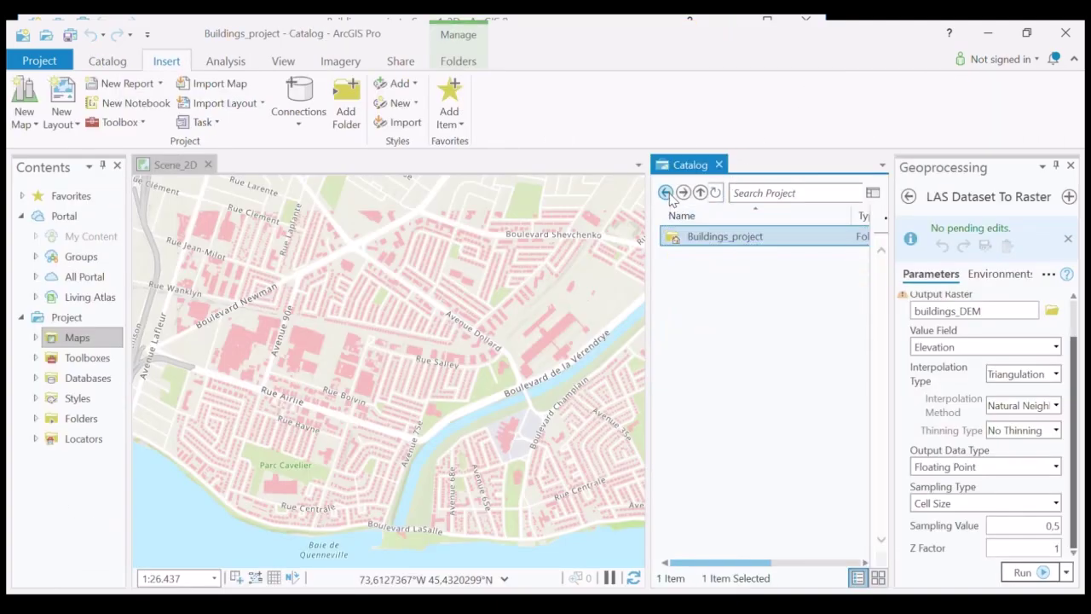
left_click(666, 192)
double_click(694, 304)
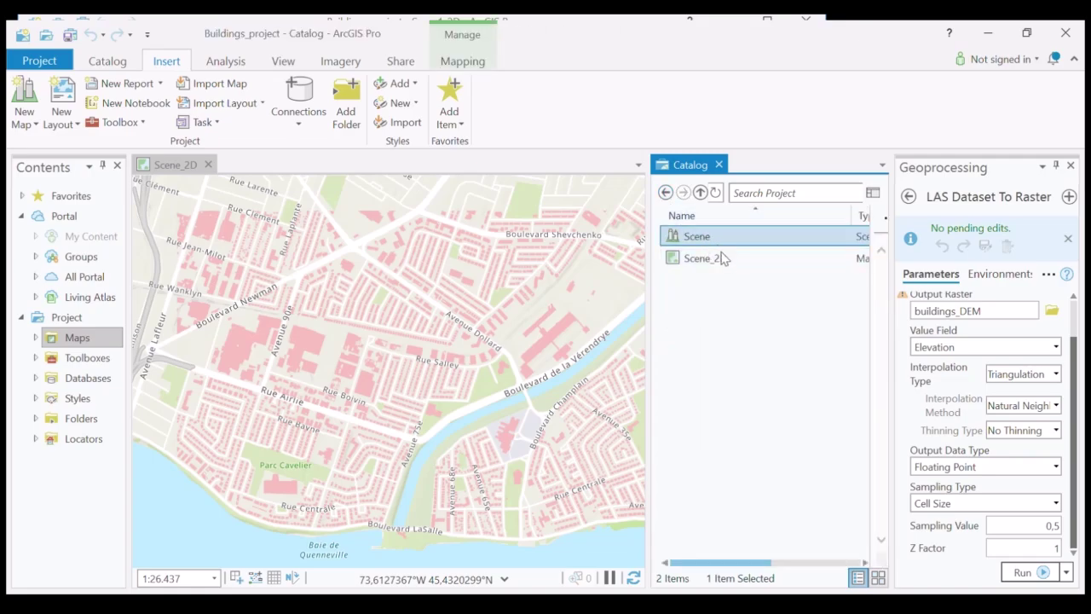
key("Return")
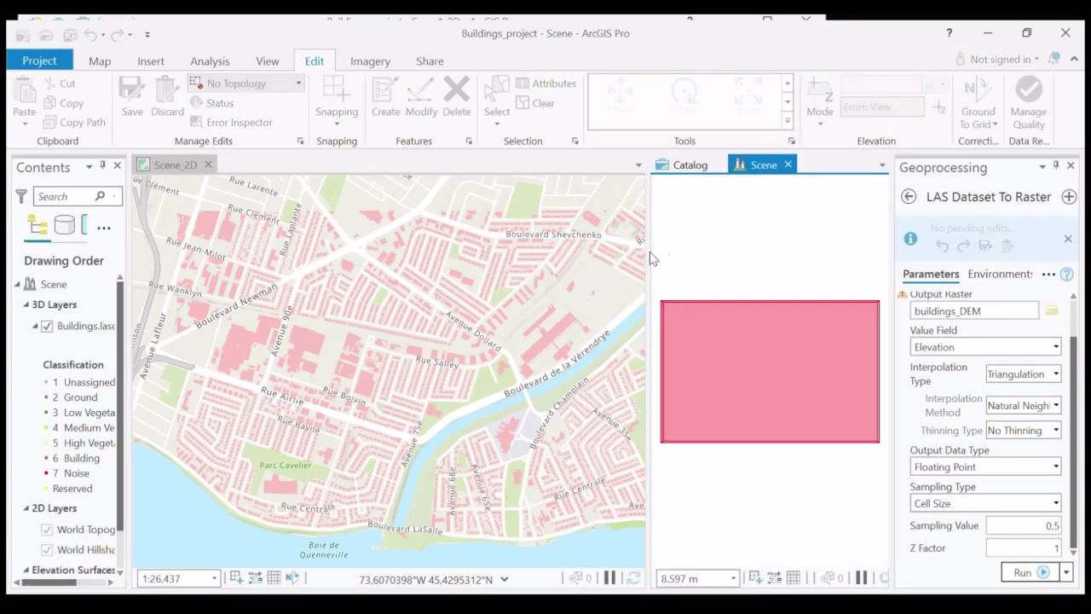
left_click_drag(658, 247, 261, 247)
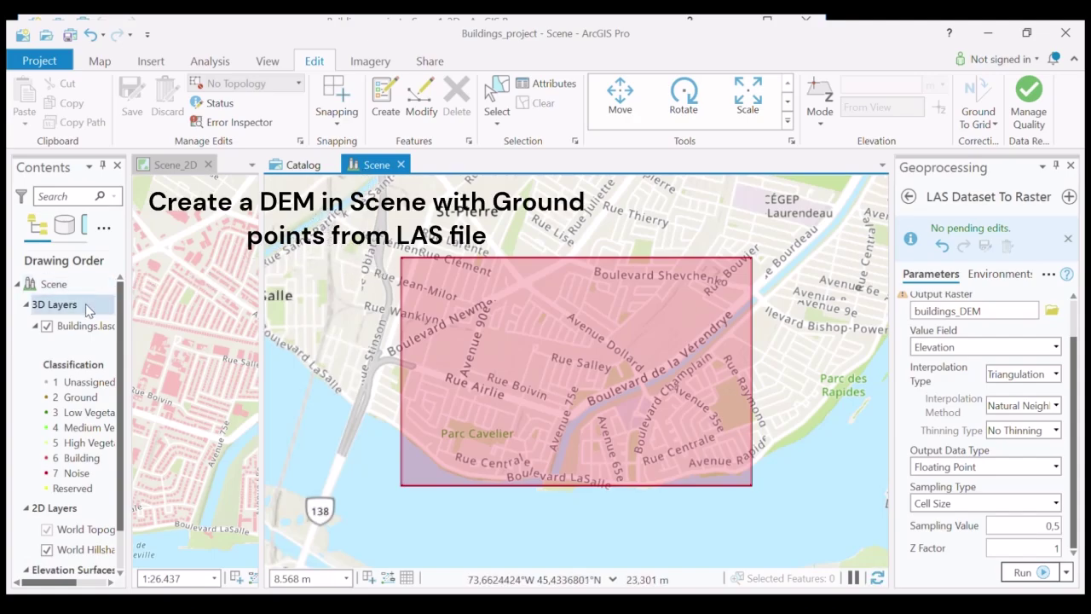
Run LAS Dataset To Raster on Buildings.lasd with output raster buildingsDEM
left_click(93, 329)
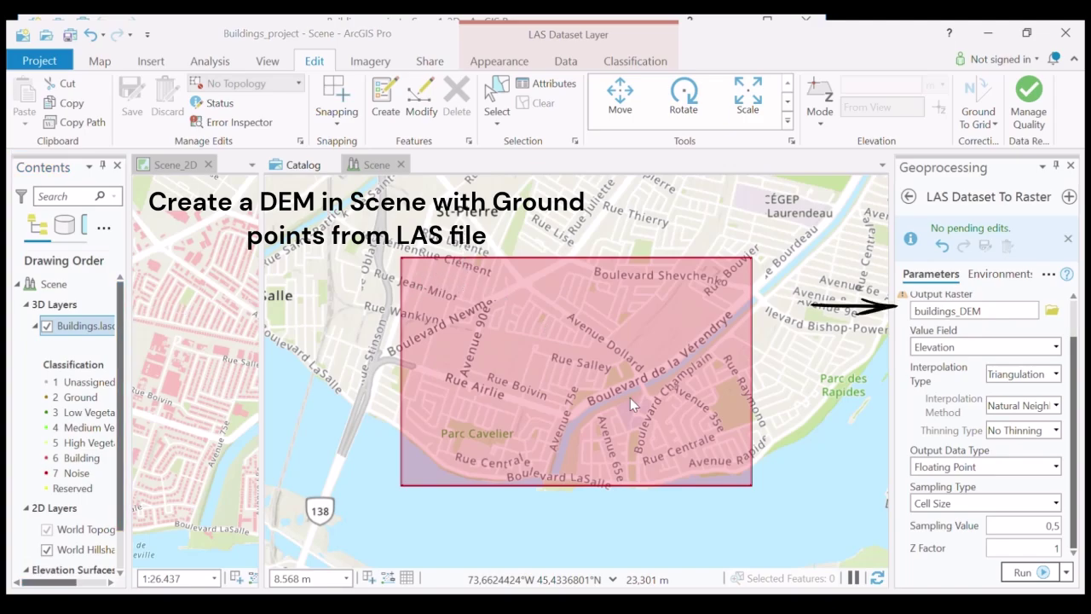
left_click(704, 468)
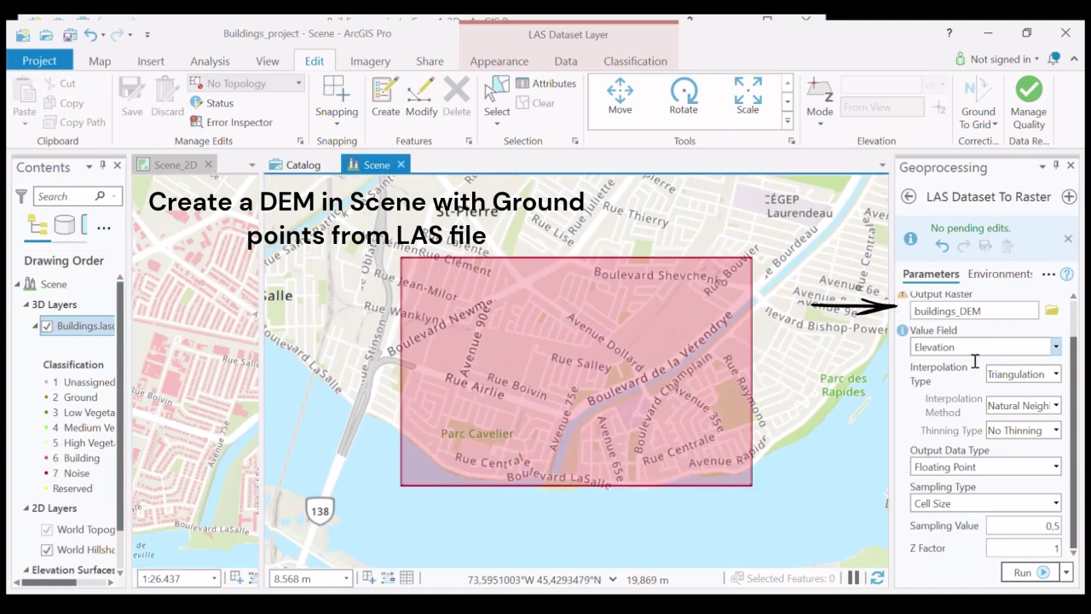
scroll(969, 353, "up", 1)
left_click(1028, 327)
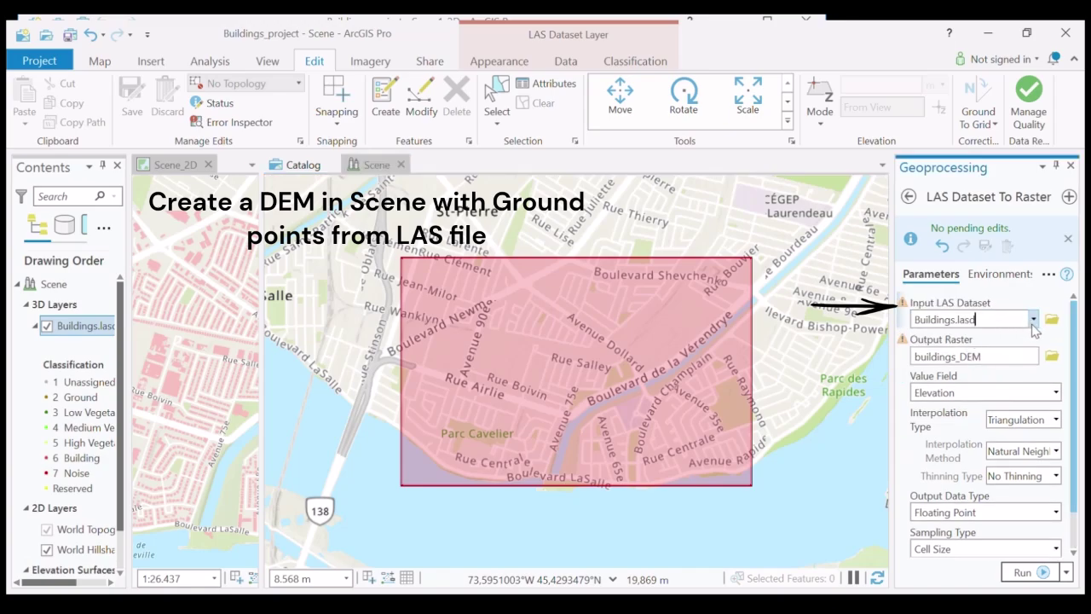
left_click(1030, 363)
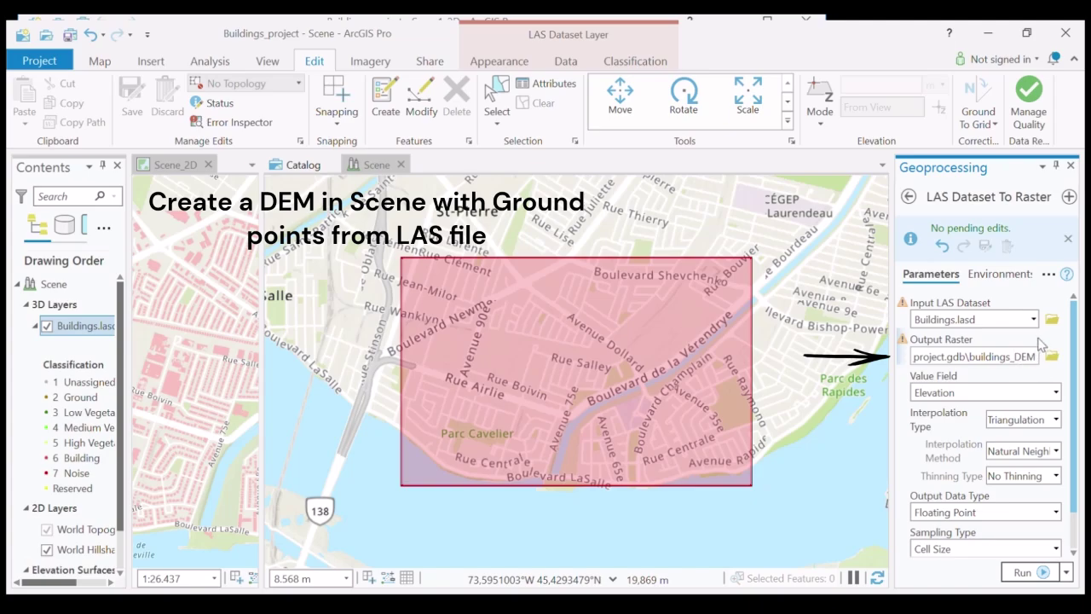
key("BackSpace")
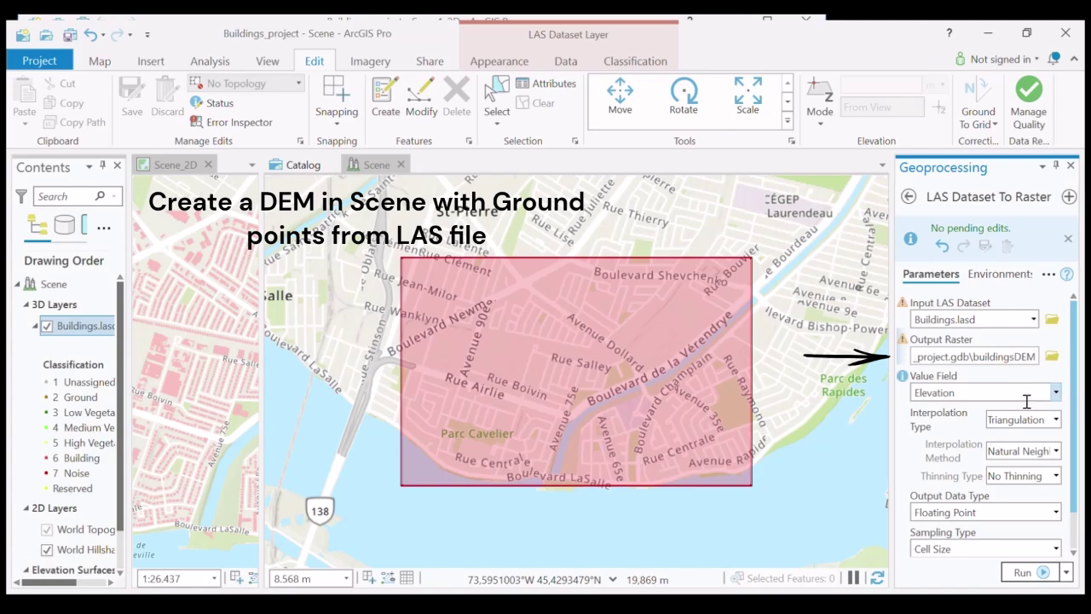
key("Tab")
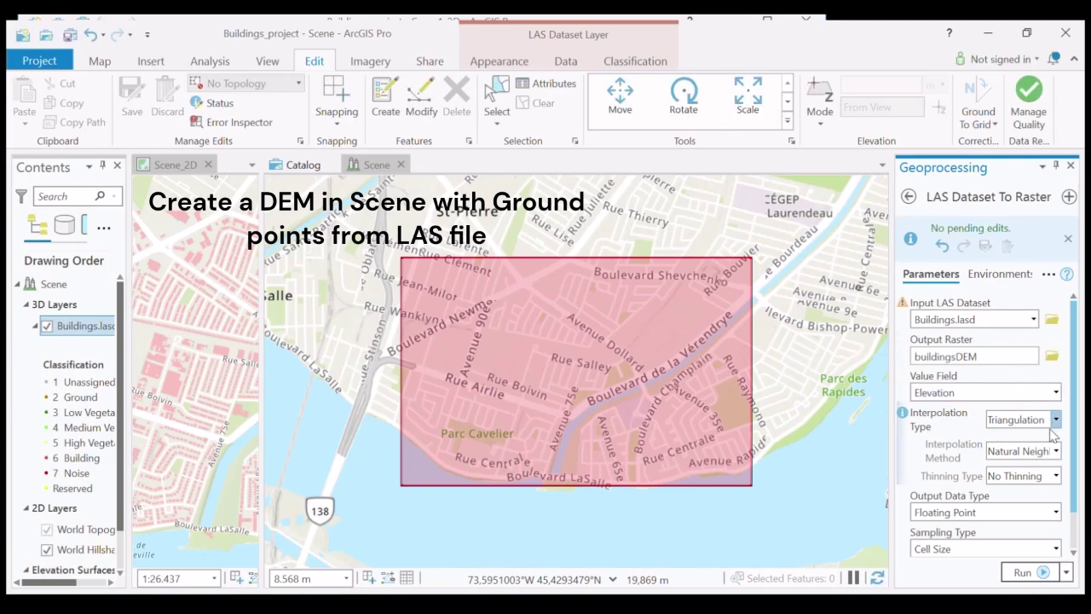
scroll(1041, 464, "down", 1)
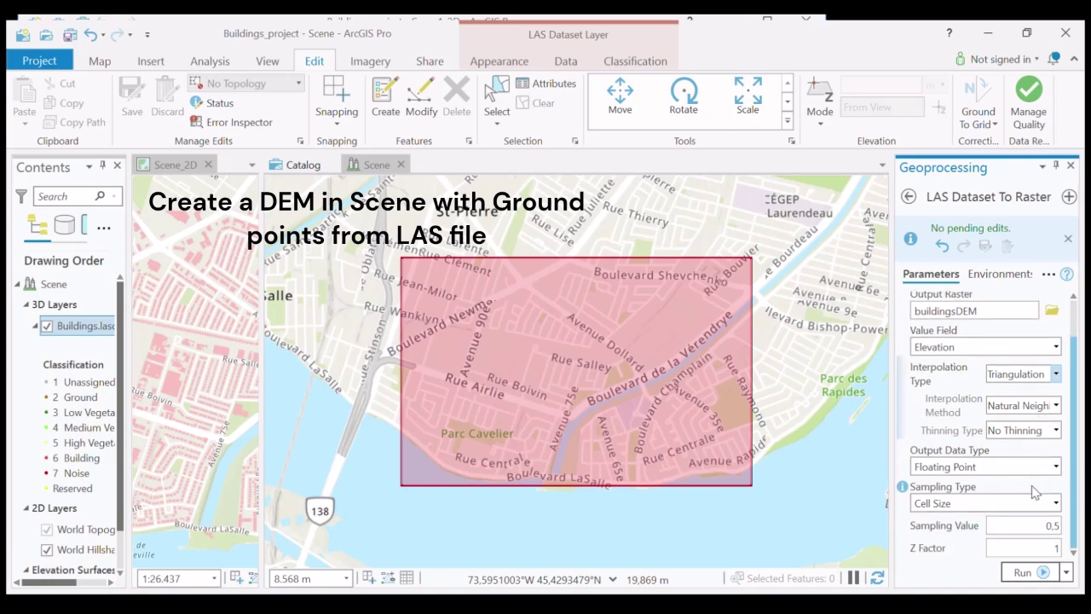
left_click(1034, 576)
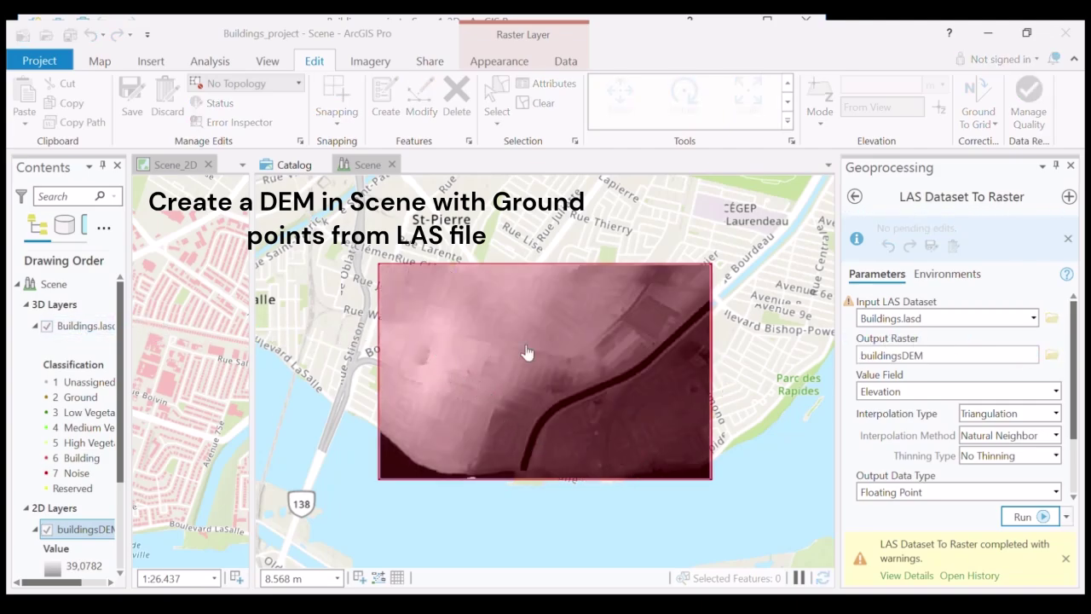
Tilt the scene onto the DEM and hide Buildings.lasd so buildingsDEM shows alone
scroll(526, 351, "up", 2)
scroll(527, 349, "up", 2)
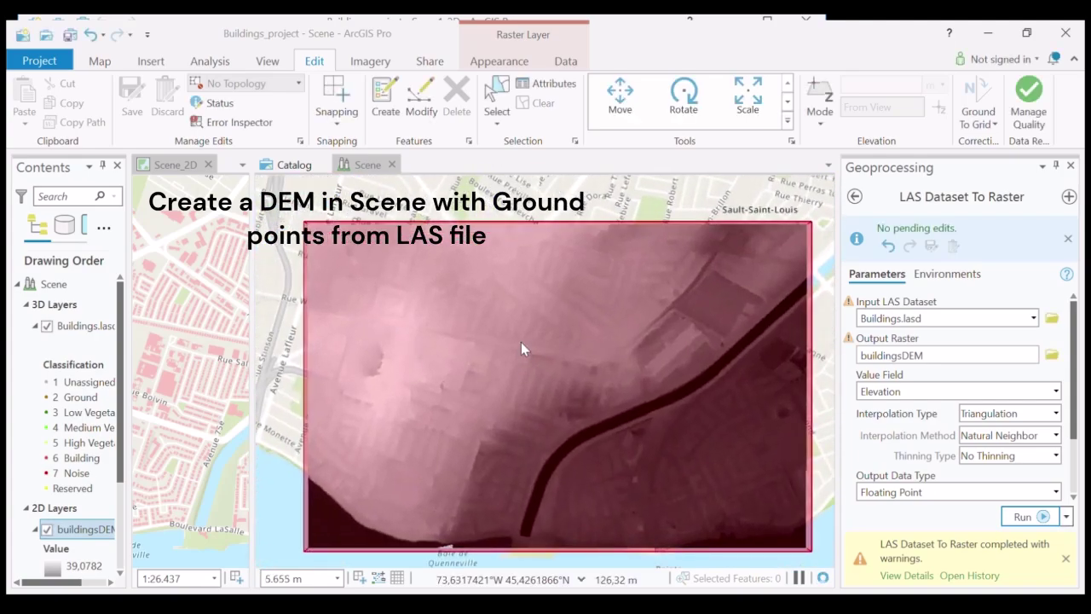
scroll(520, 342, "down", 2)
middle_click_drag(521, 342, 546, 263)
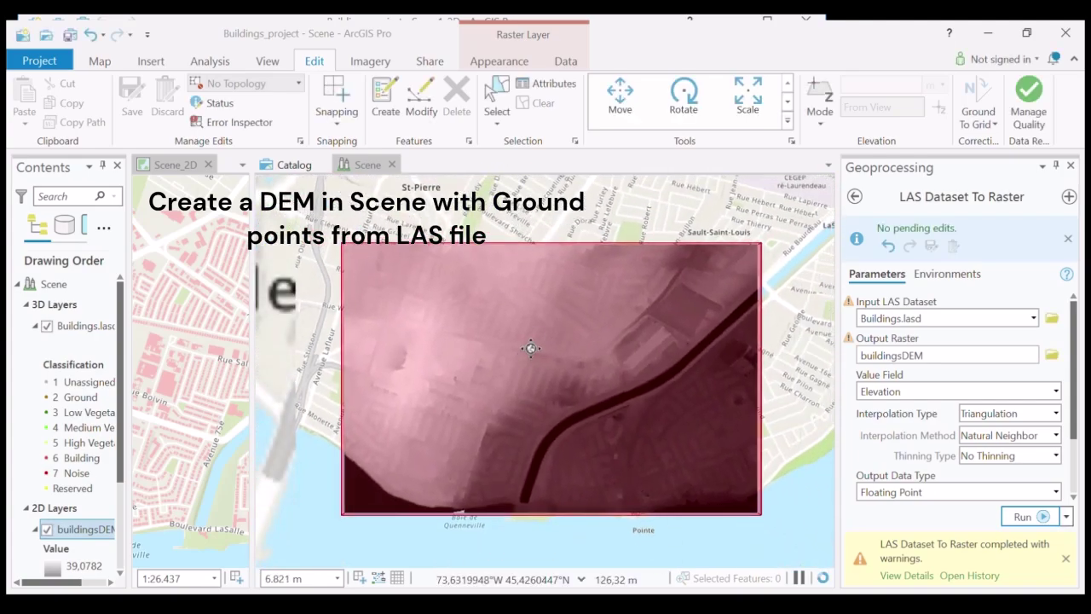
scroll(489, 369, "up", 1)
scroll(486, 370, "up", 2)
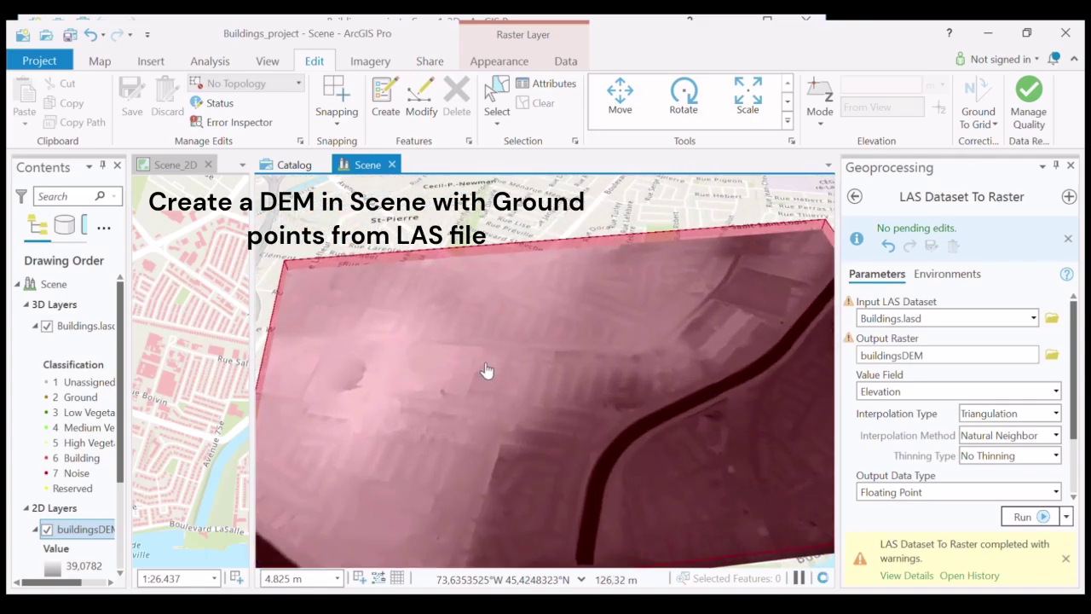
left_click(47, 326)
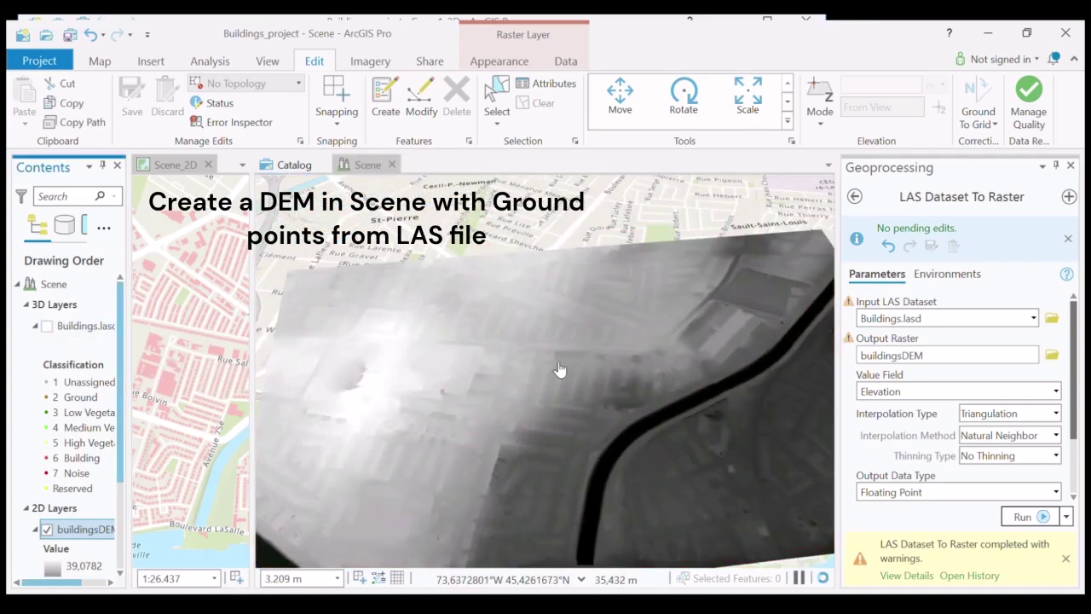
scroll(571, 359, "down", 2)
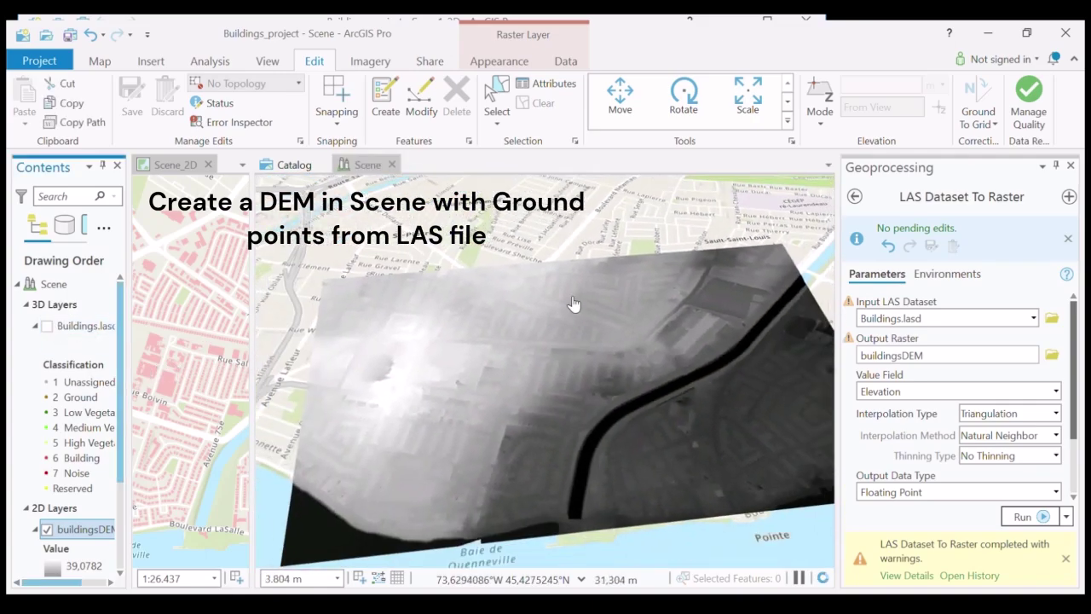
scroll(547, 342, "up", 2)
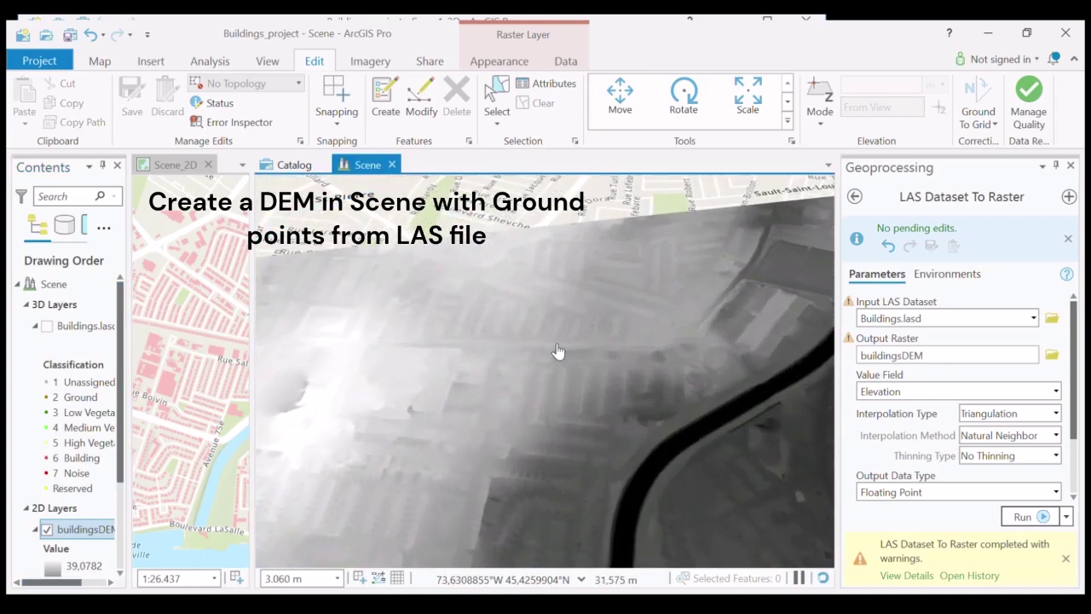
scroll(555, 352, "down", 3)
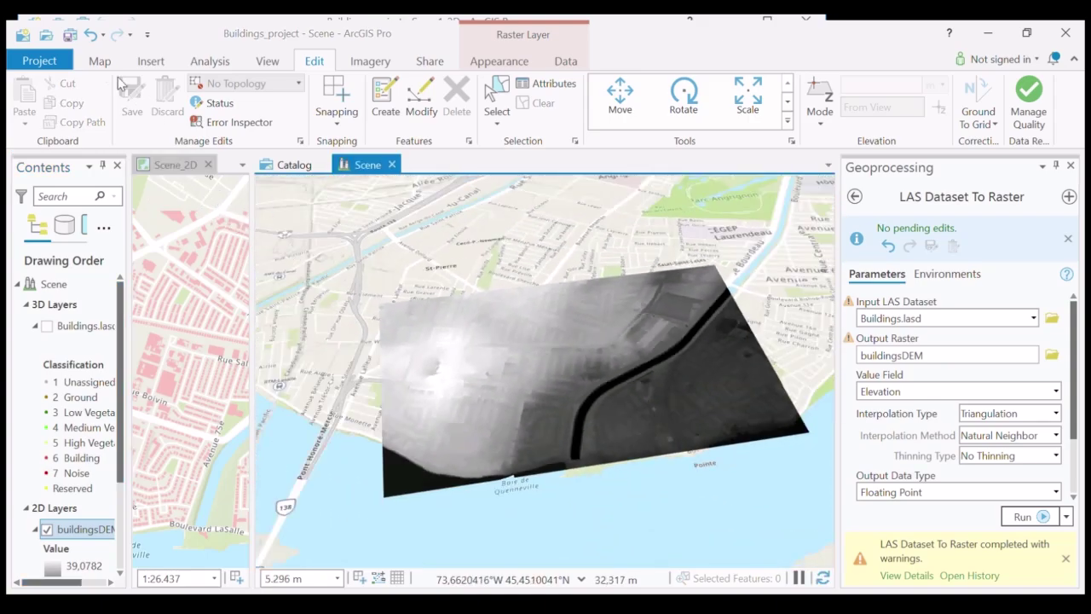
left_click(149, 61)
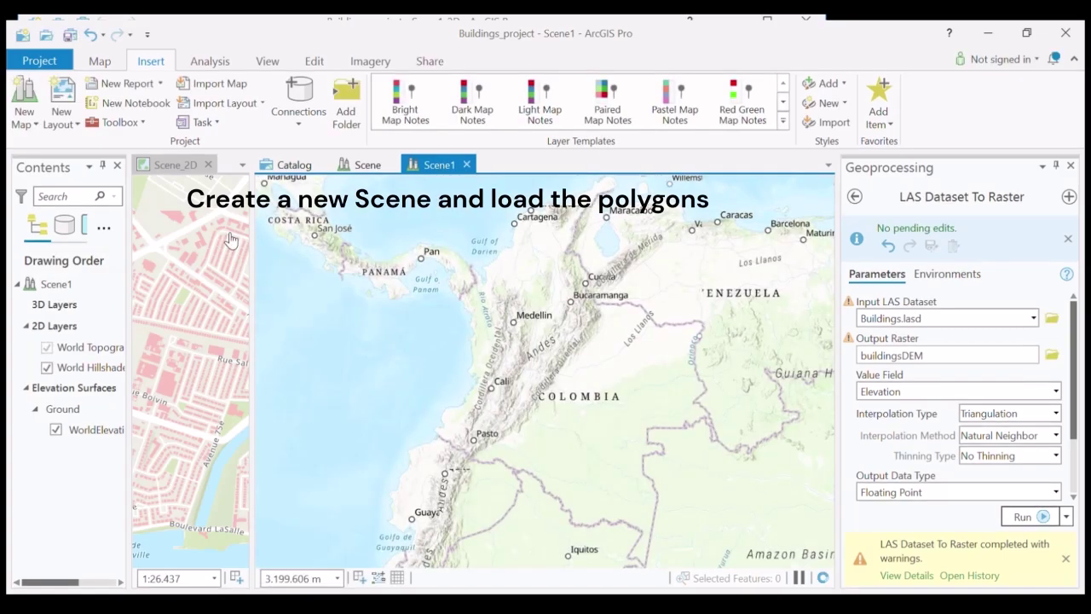
Copy the Buildings_Regularize layer from Scene_2D and paste it into Scene1
scroll(522, 362, "down", 3)
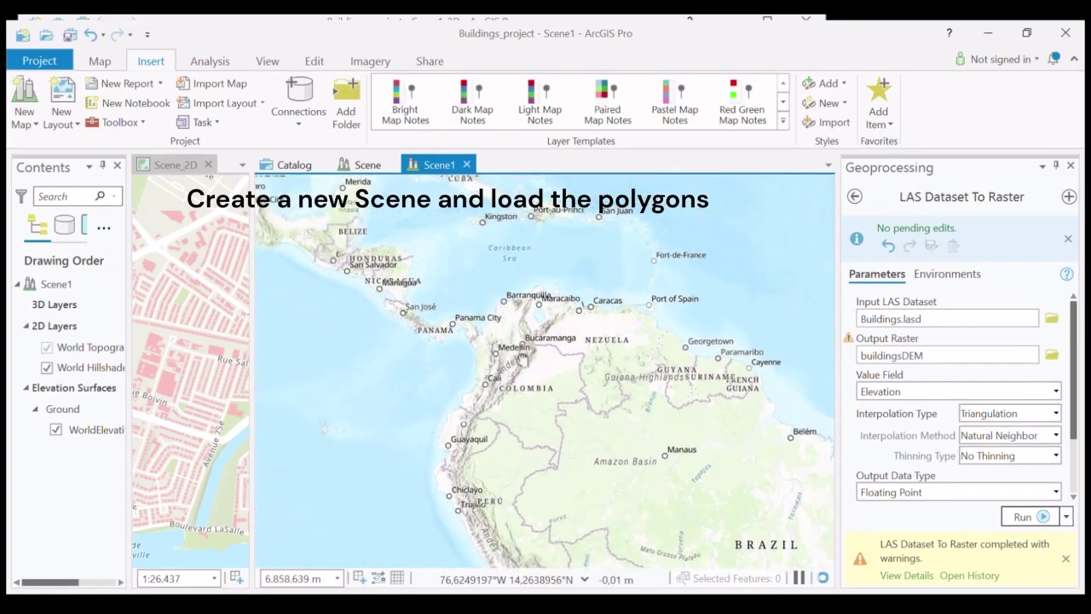
left_click_drag(521, 361, 596, 485)
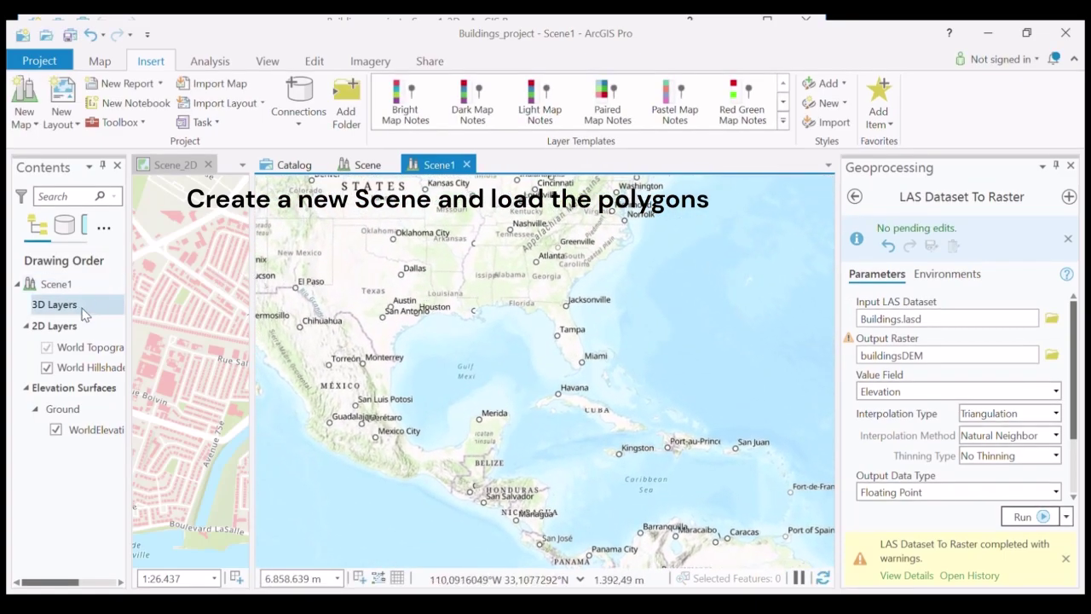
left_click(177, 164)
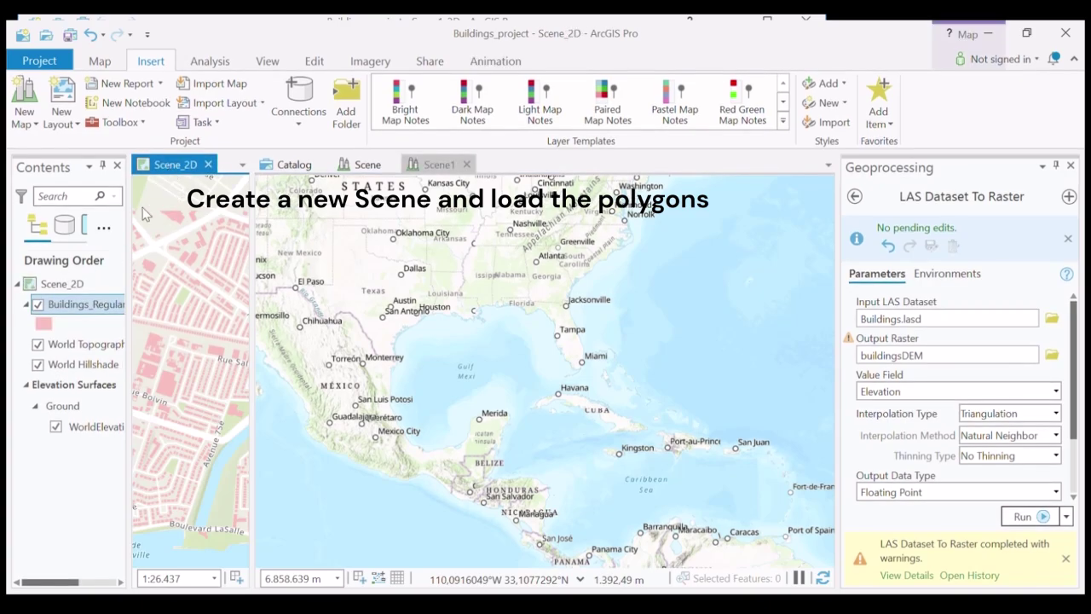
left_click(82, 307)
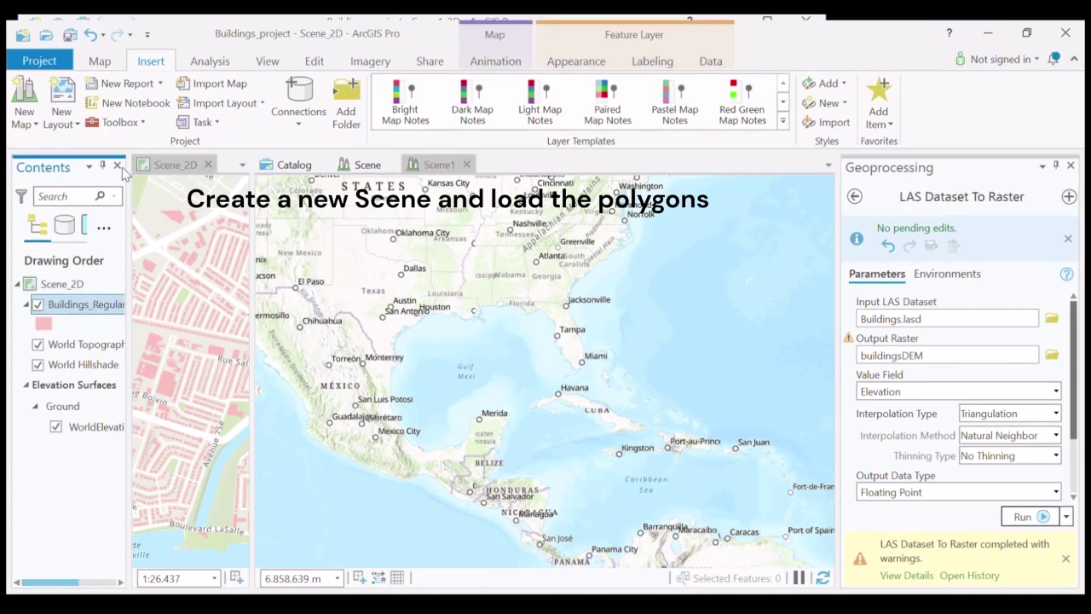
left_click(434, 167)
left_click(80, 288)
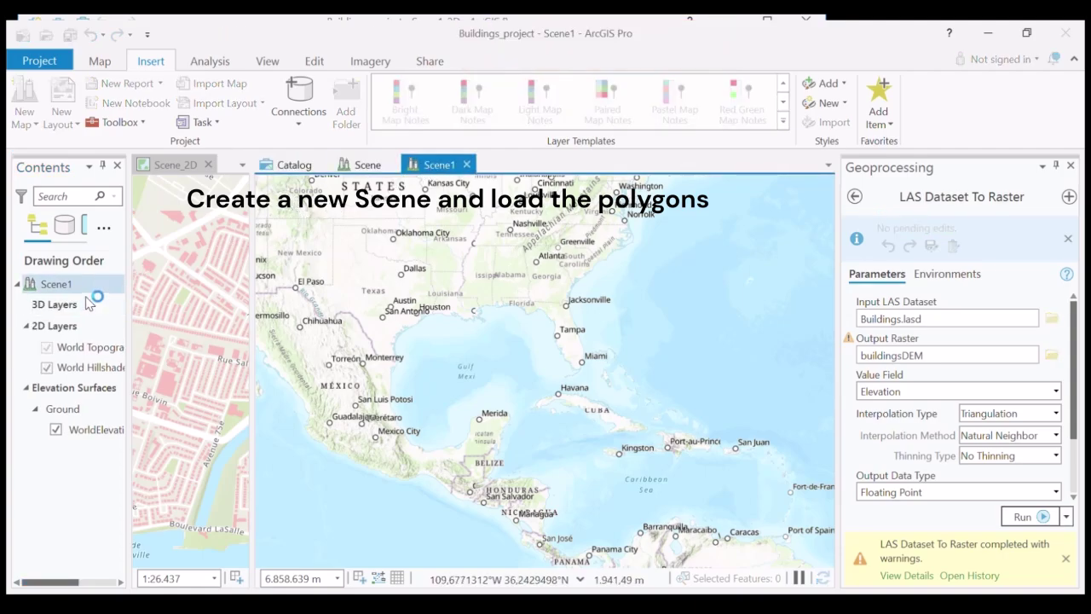
key("ctrl+v")
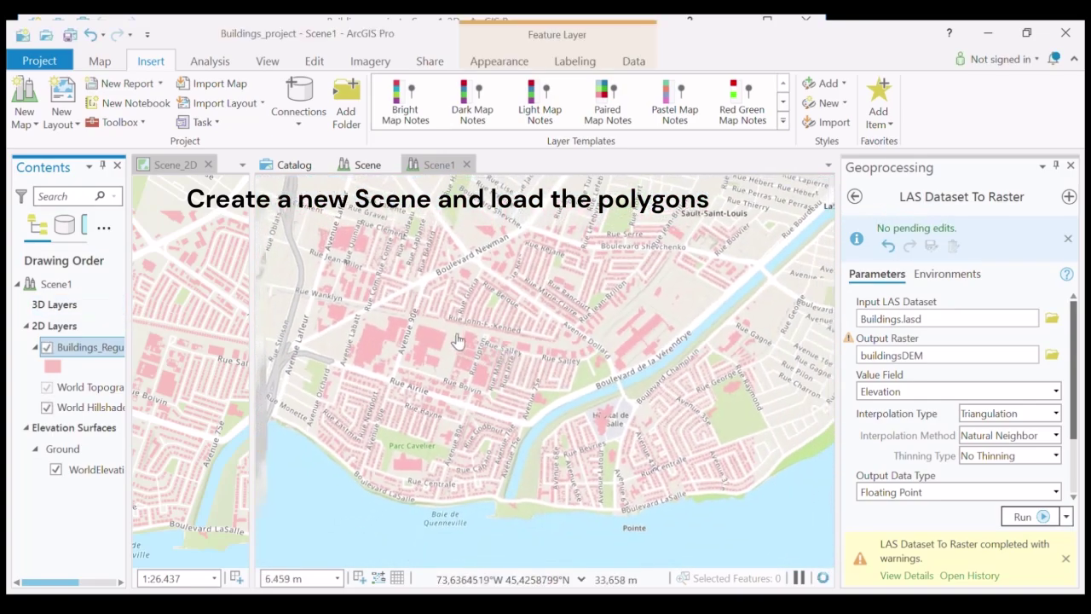
Zoom and tilt Scene1 to view the pink footprints near Rue Airlie in perspective
scroll(503, 349, "up", 3)
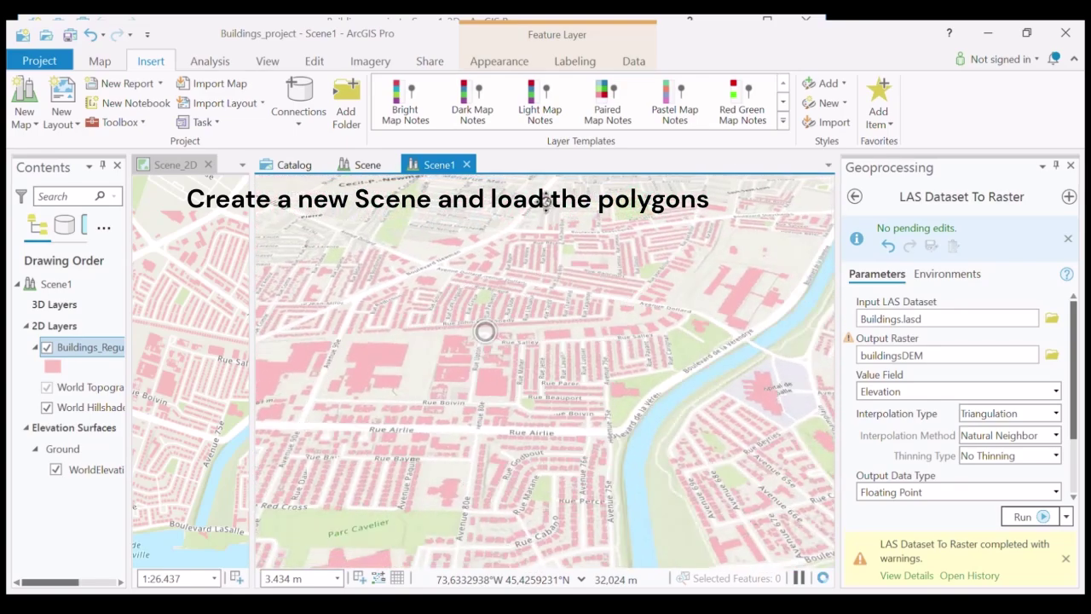
middle_click_drag(485, 332, 506, 373)
scroll(506, 373, "up", 2)
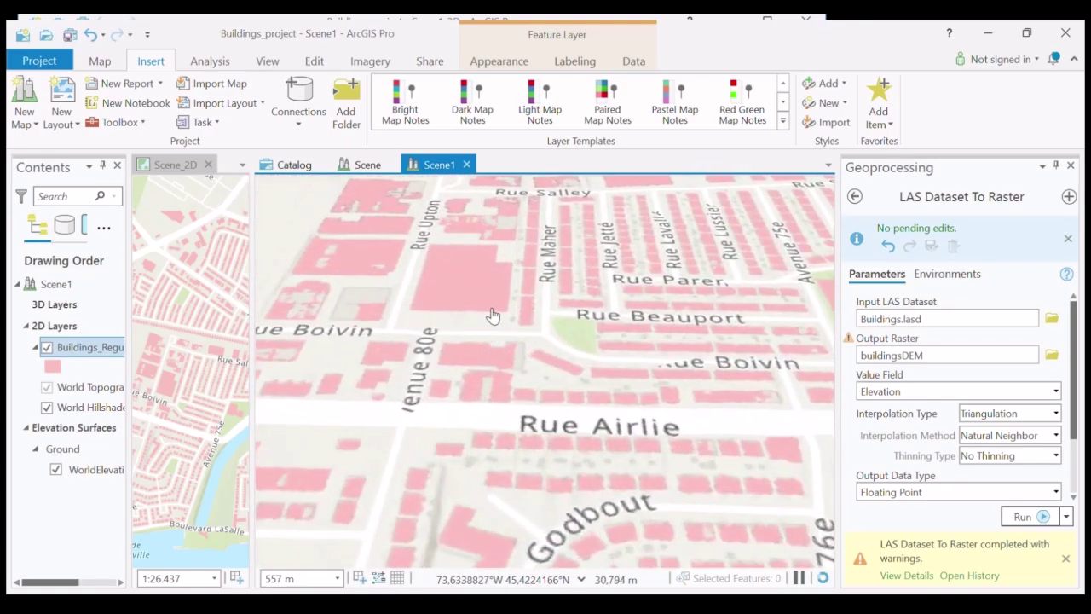
scroll(503, 311, "up", 3)
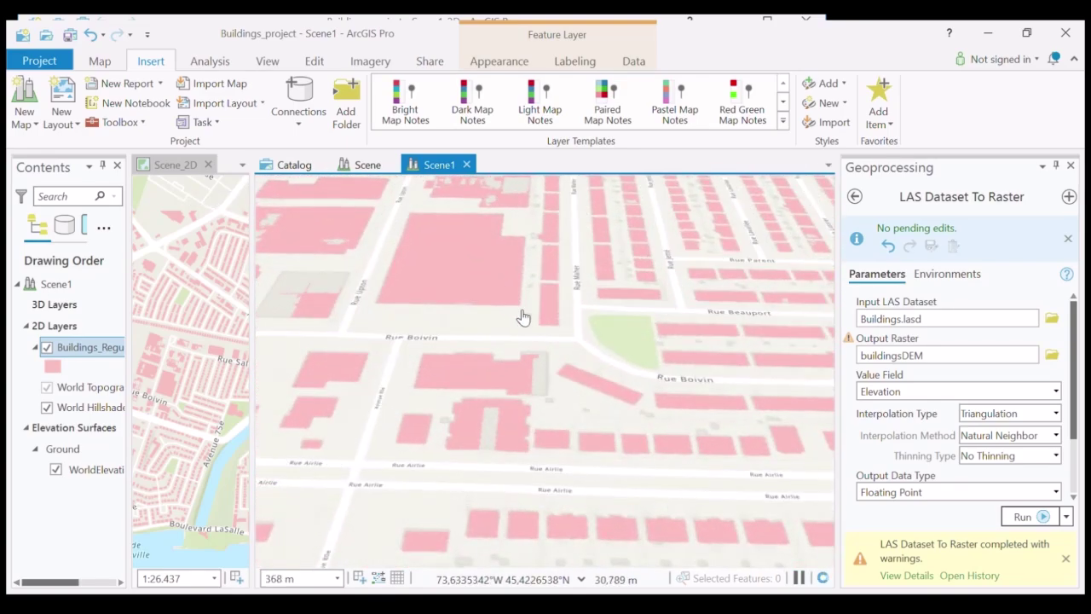
scroll(523, 316, "down", 1)
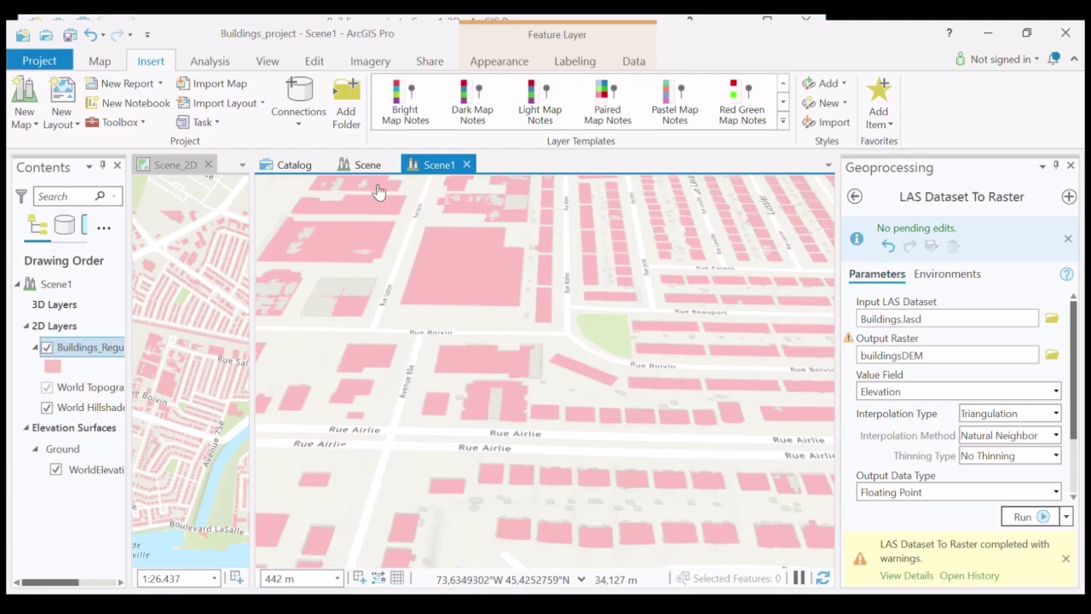
Search the Geoprocessing tools for 'LAS Buil' and open LAS Building Multipatch with Buildings.lasd as input
left_click(859, 198)
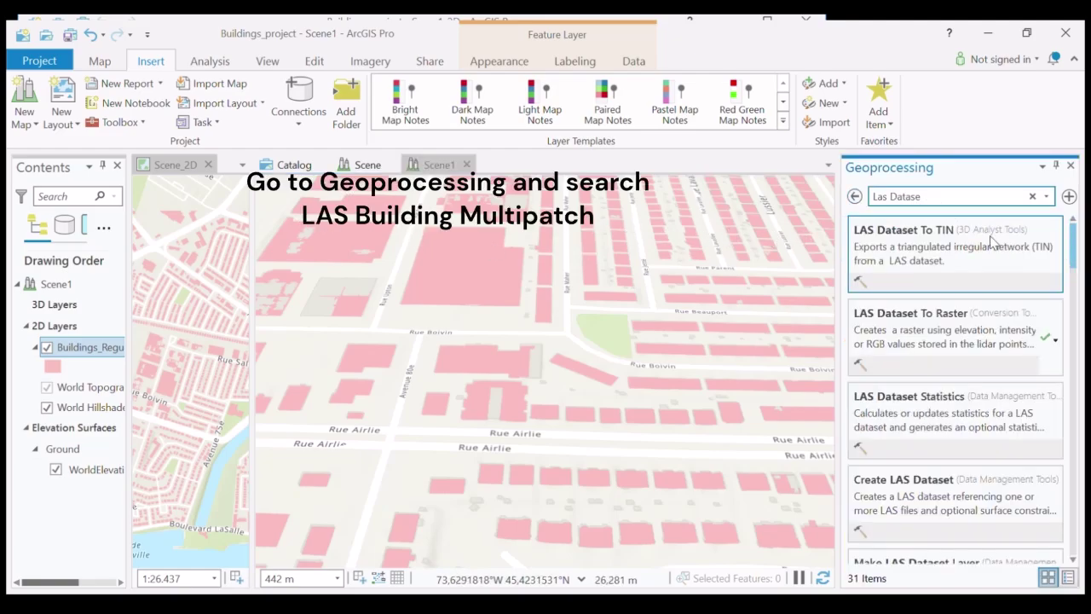
left_click_drag(906, 215, 820, 169)
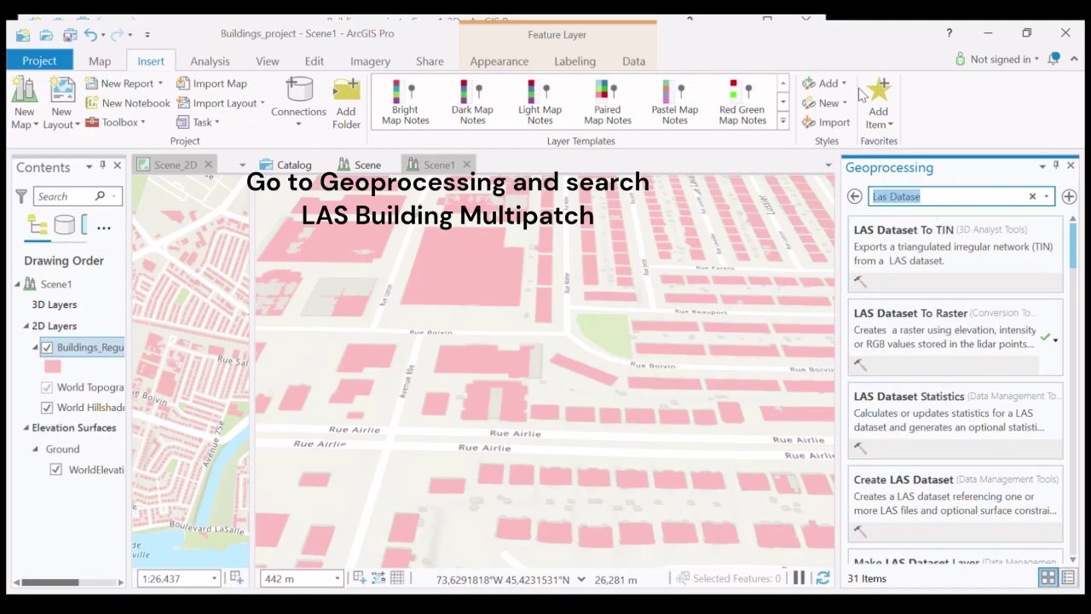
type("LAS Buil")
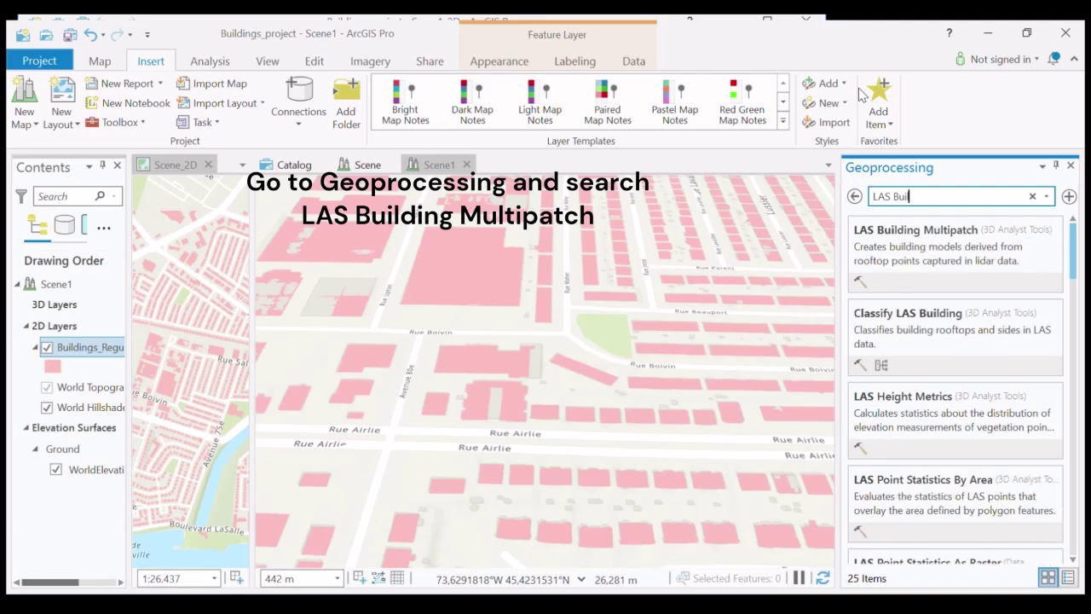
left_click(935, 232)
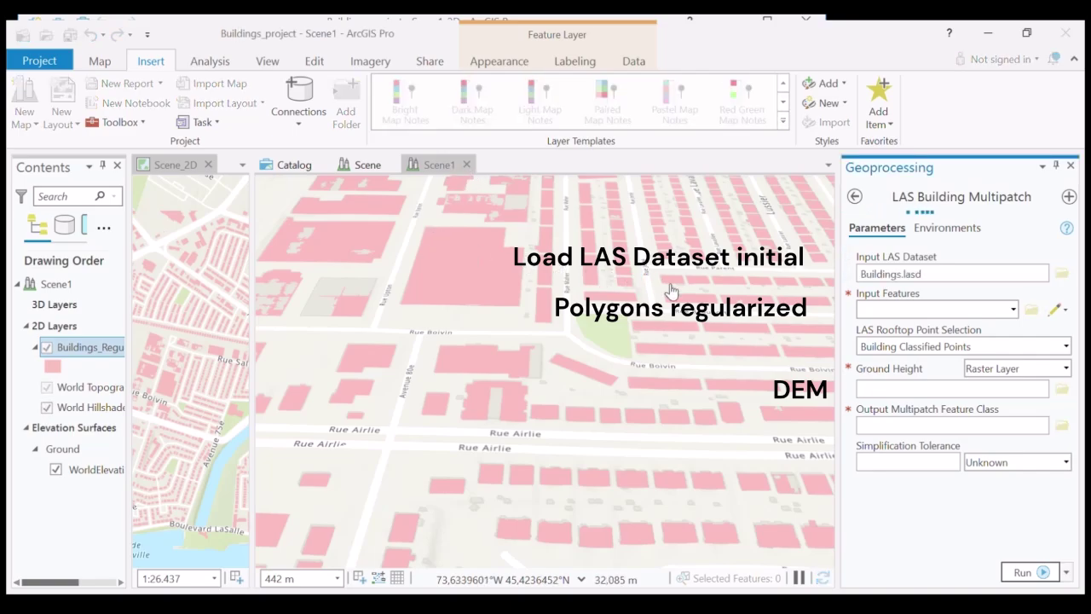
Run LAS Building Multipatch on Buildings_Regularize footprints with buildingsDEM ground height and 0.5 m simplification
left_click(1002, 309)
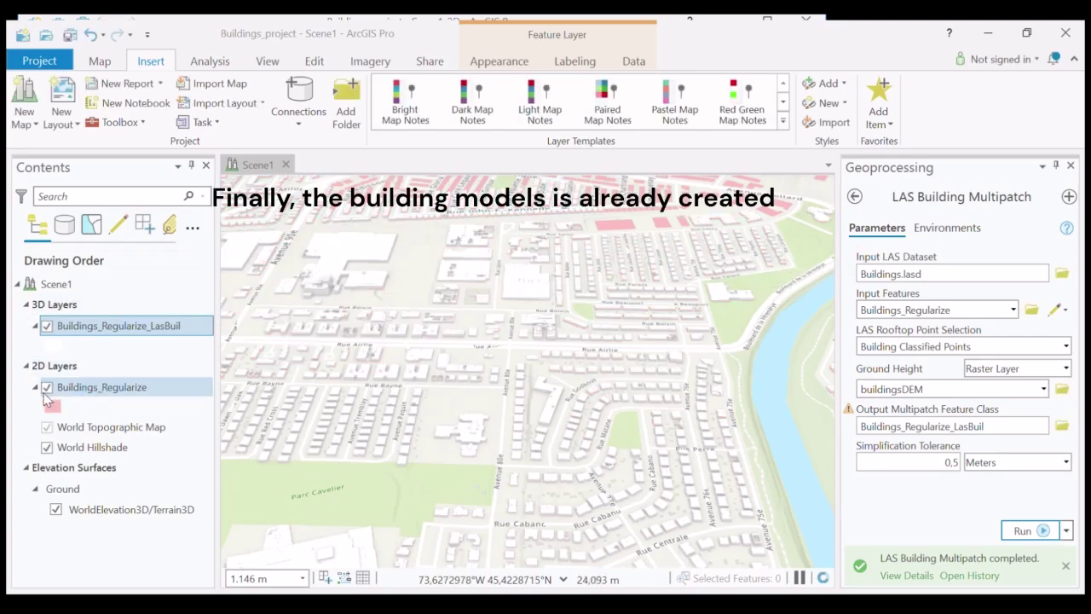
Hide the Buildings_Regularize footprint layer and zoom in and out to check the 3D models
left_click(46, 387)
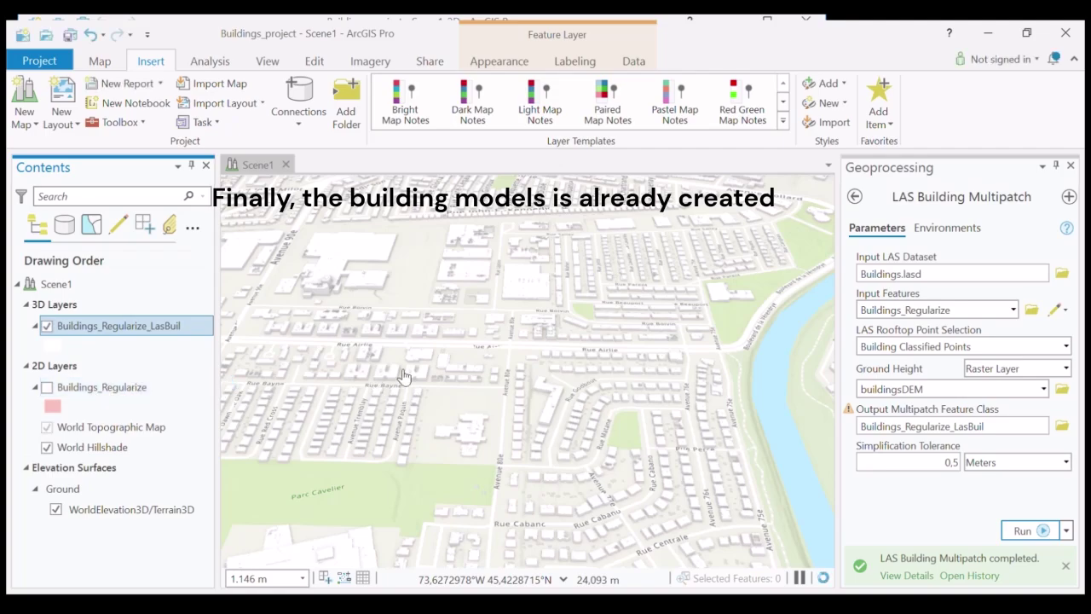
scroll(548, 332, "up", 2)
scroll(548, 333, "up", 2)
scroll(562, 349, "up", 2)
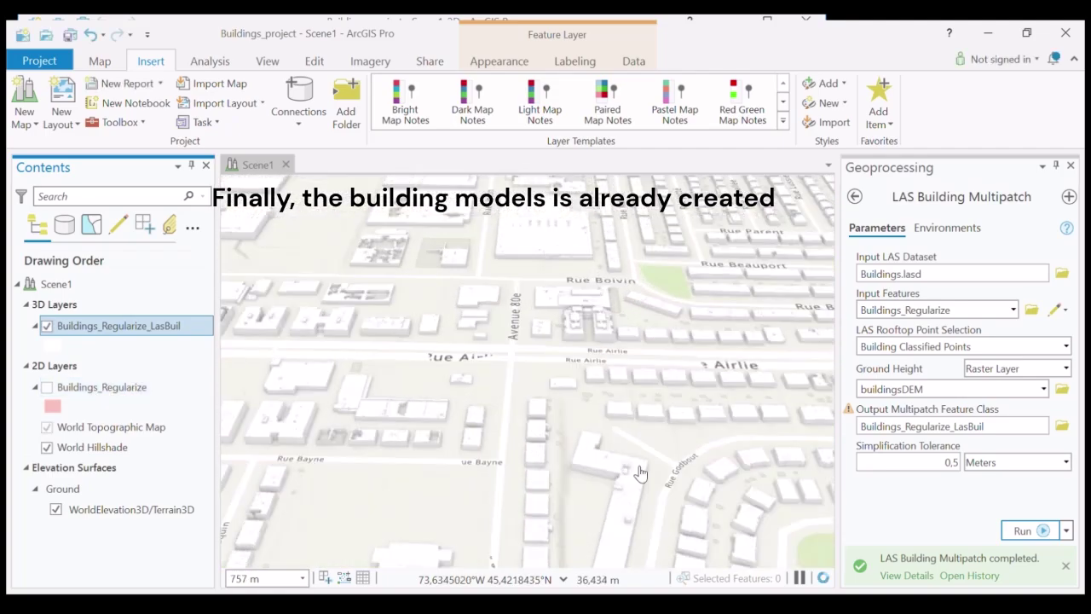
scroll(614, 421, "up", 2)
scroll(556, 339, "down", 2)
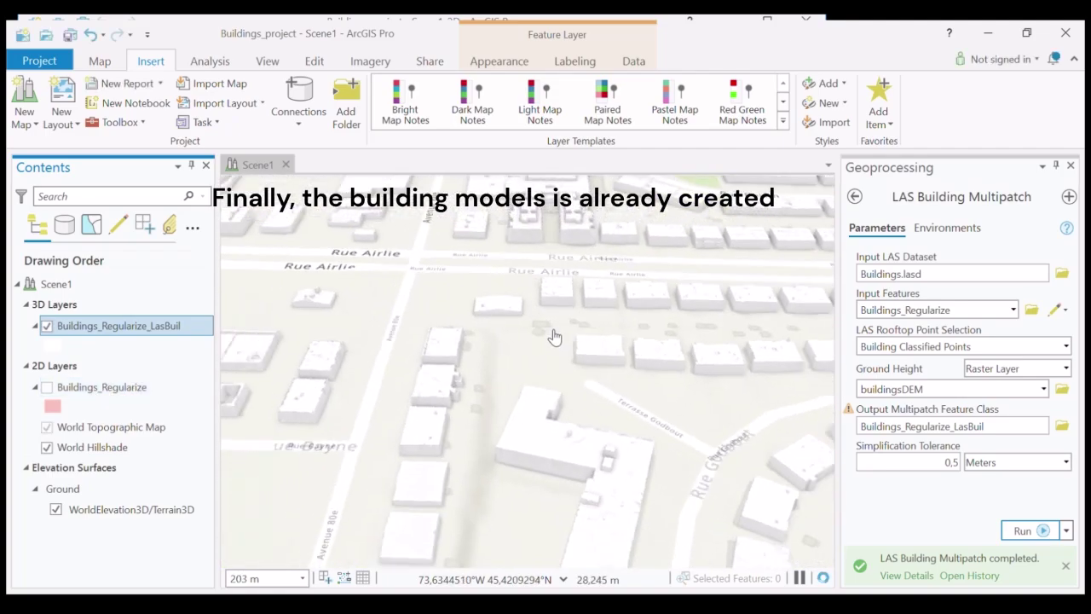
scroll(556, 339, "down", 2)
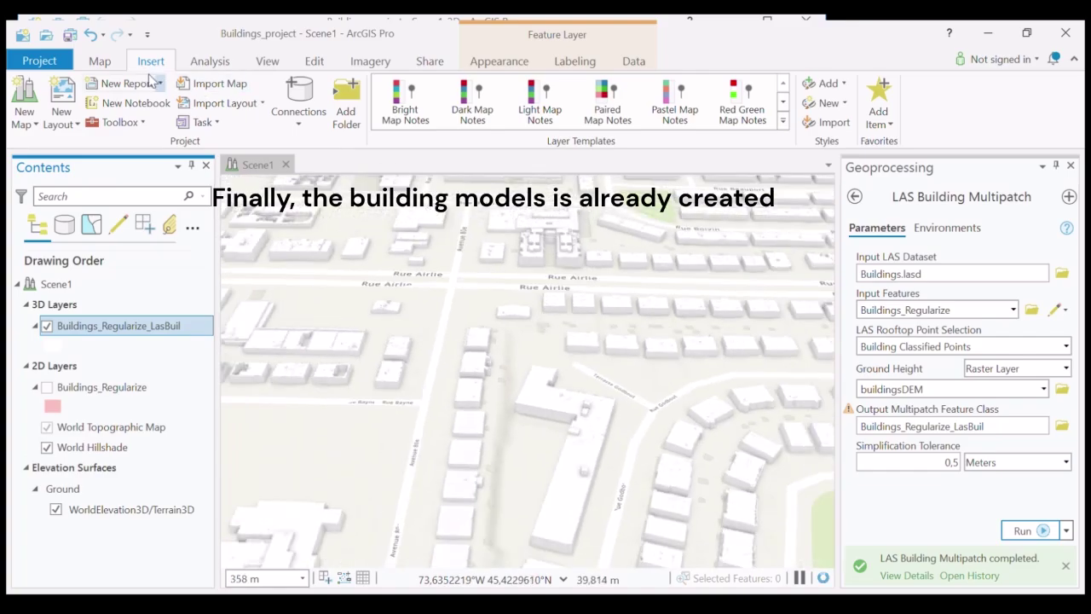
left_click(100, 62)
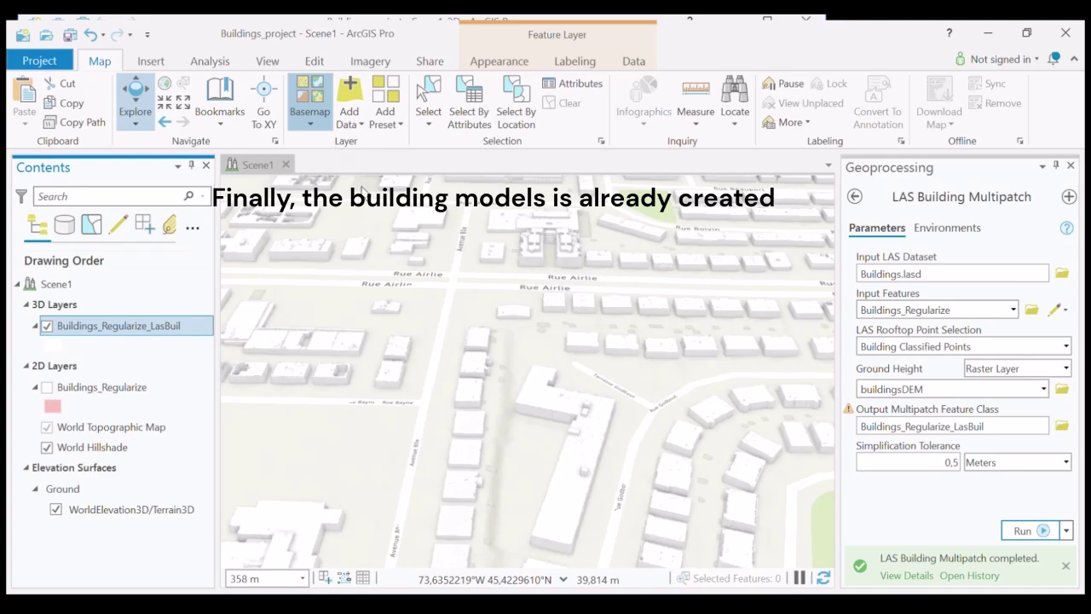
Switch the scene basemap from Topographic to World Imagery and zoom out
left_click(365, 199)
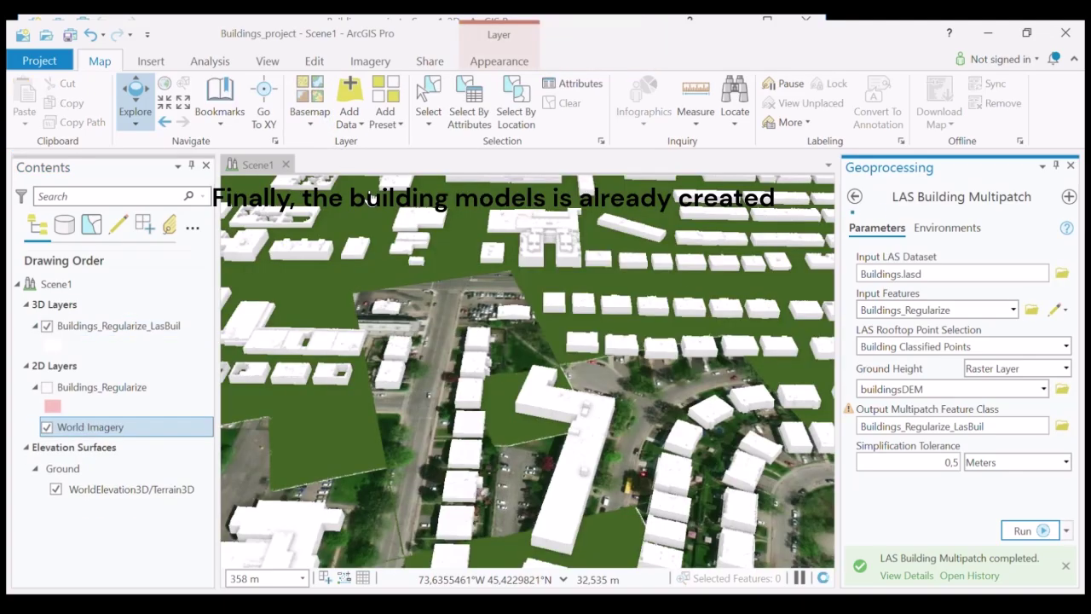
scroll(573, 336, "down", 3)
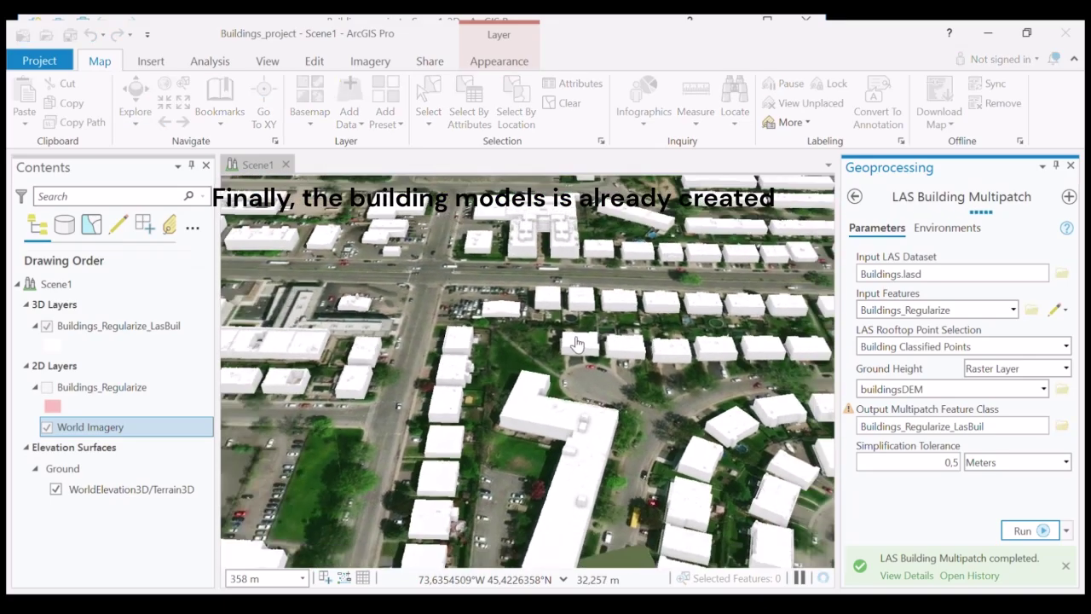
scroll(573, 337, "down", 5)
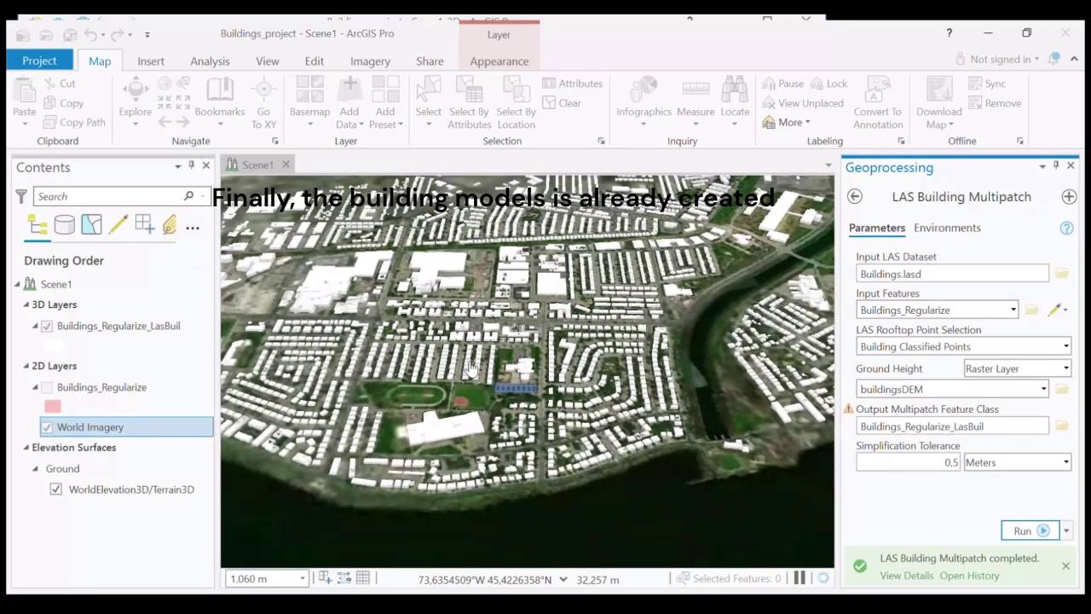
Tilt and zoom down to the houses, then move forward along a street between buildings
mouse_move(511, 370)
middle_mouse_down()
mouse_move(569, 317)
mouse_move(514, 394)
middle_mouse_up()
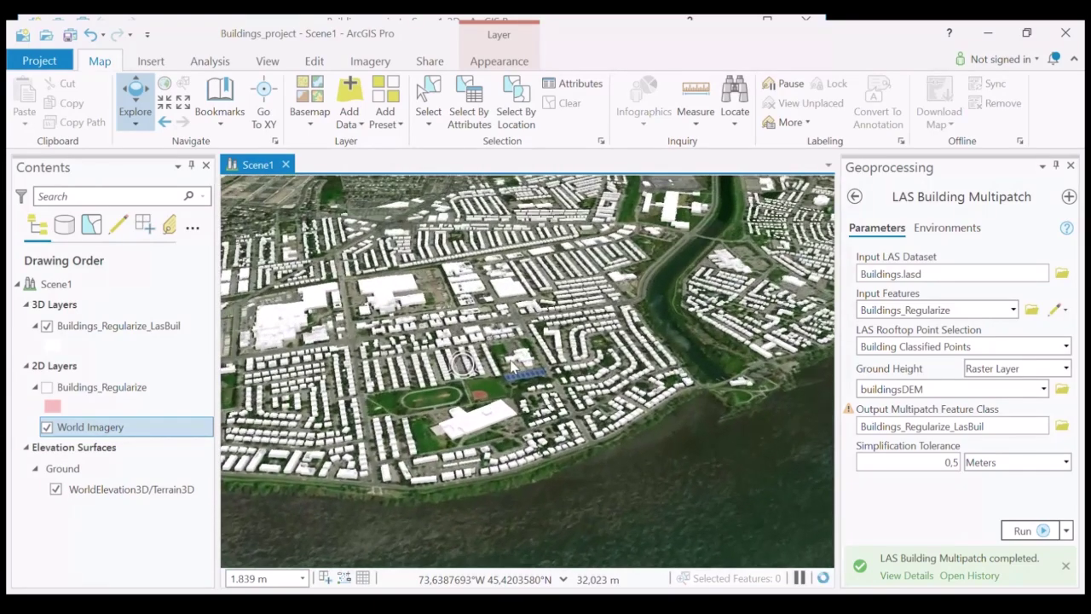
scroll(513, 394, "up", 2)
scroll(499, 409, "up", 2)
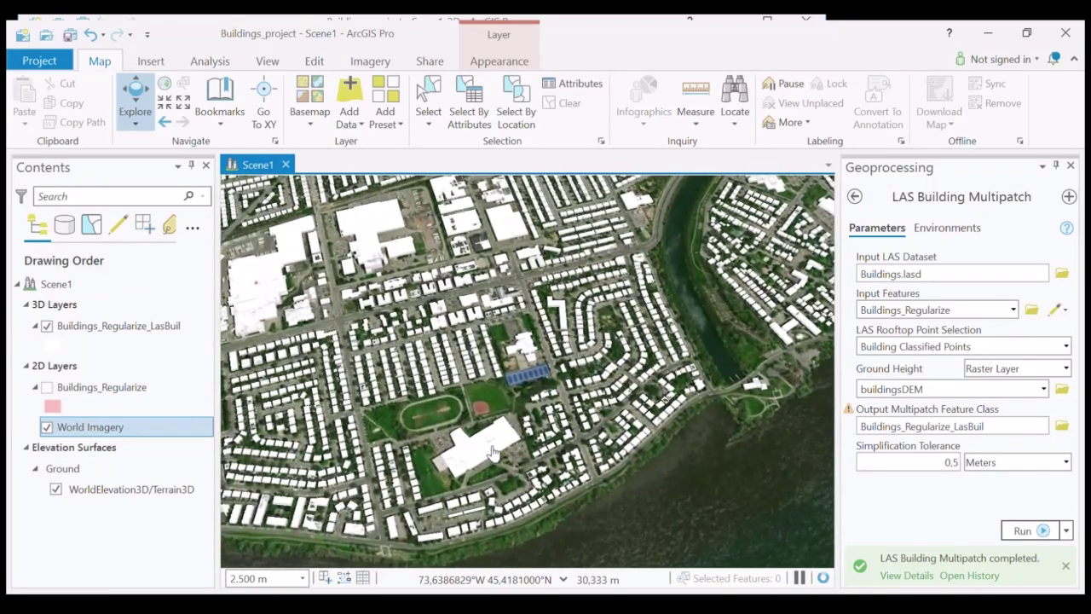
scroll(498, 409, "up", 3)
scroll(486, 366, "up", 3)
scroll(469, 307, "up", 3)
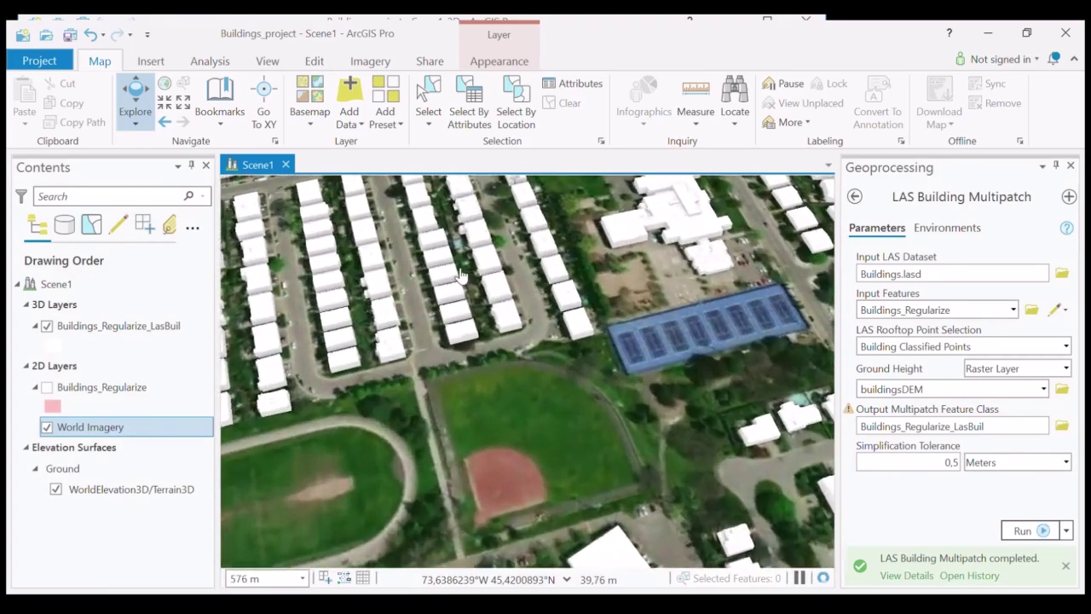
scroll(460, 277, "up", 2)
scroll(460, 281, "up", 1)
scroll(459, 285, "up", 2)
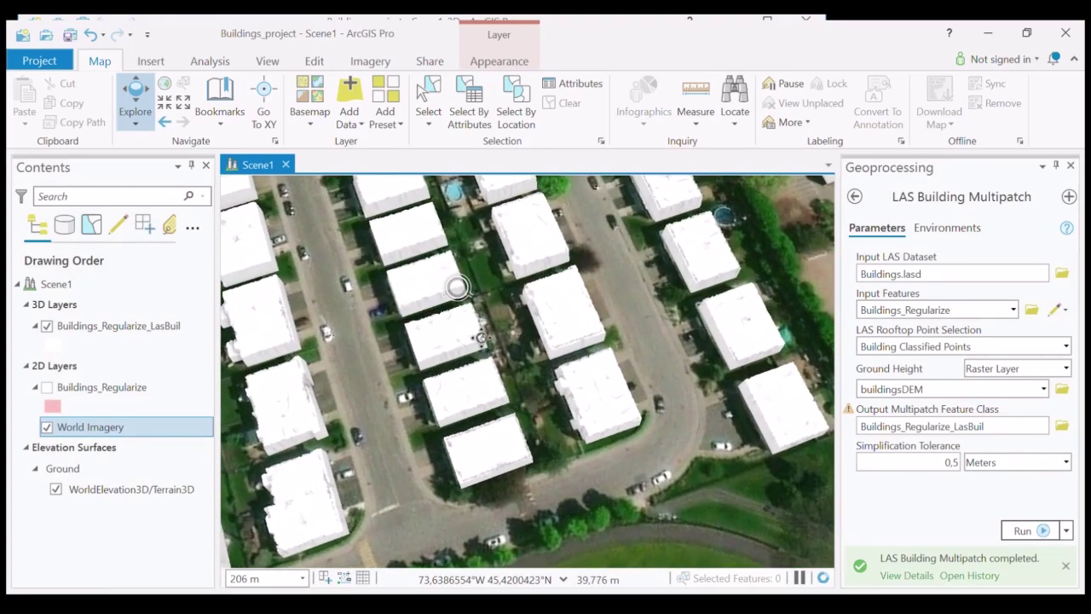
scroll(458, 287, "up", 1)
middle_click_drag(458, 287, 455, 284)
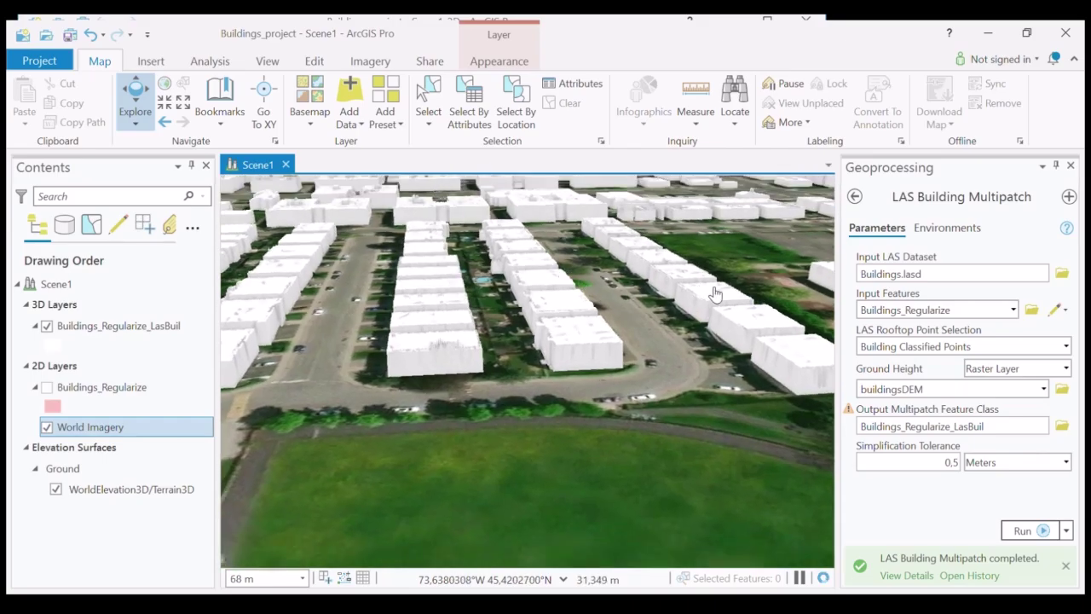
scroll(711, 292, "up", 3)
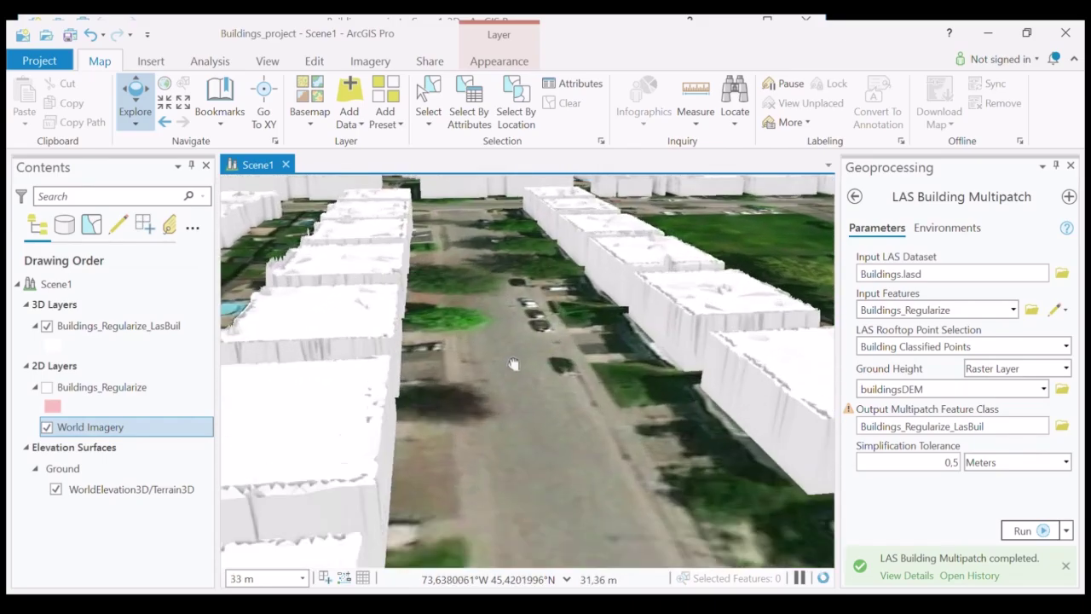
left_click_drag(466, 354, 456, 313)
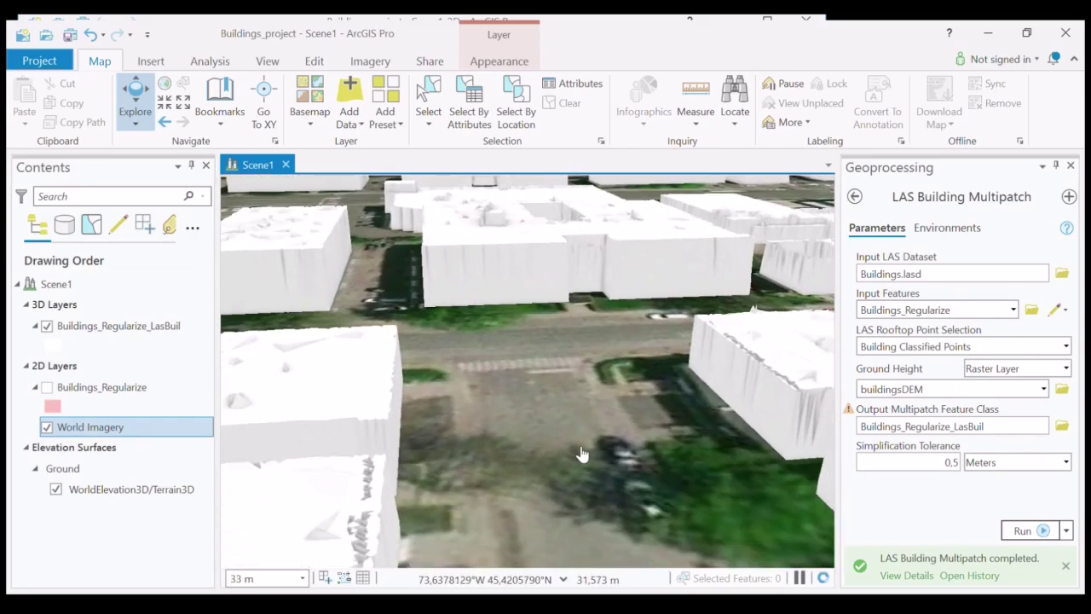
Close the LAS Building Multipatch pane and zoom out over the scene
left_click(1071, 165)
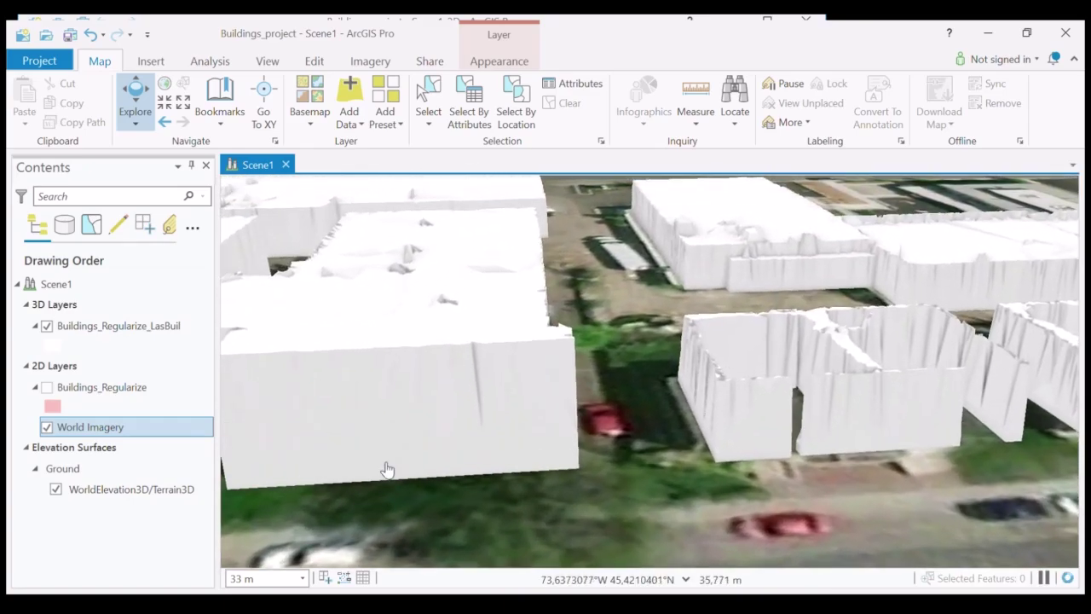
scroll(665, 337, "down", 5)
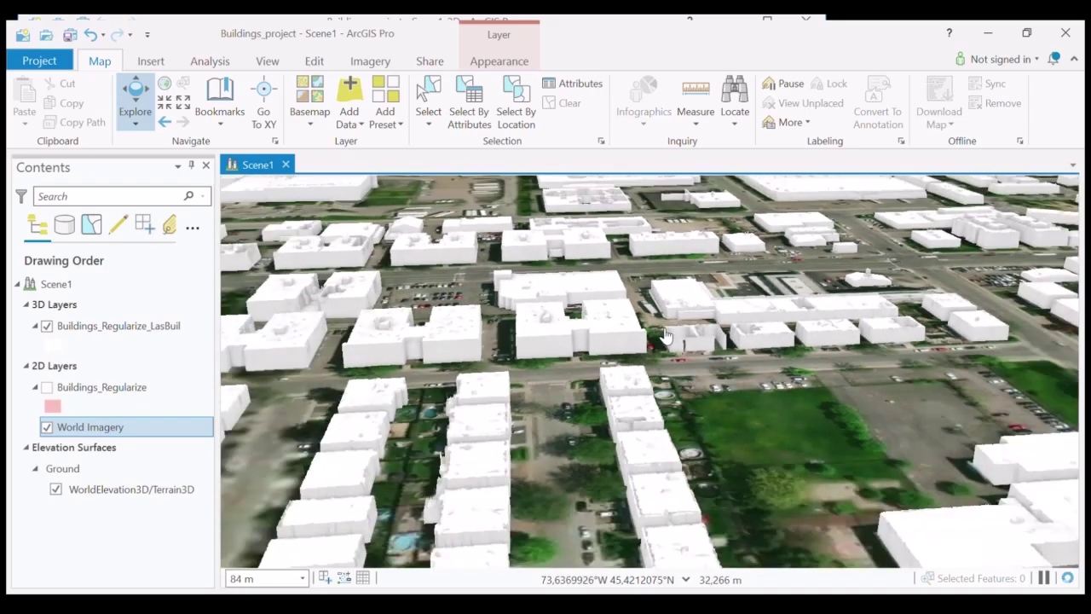
scroll(666, 337, "down", 5)
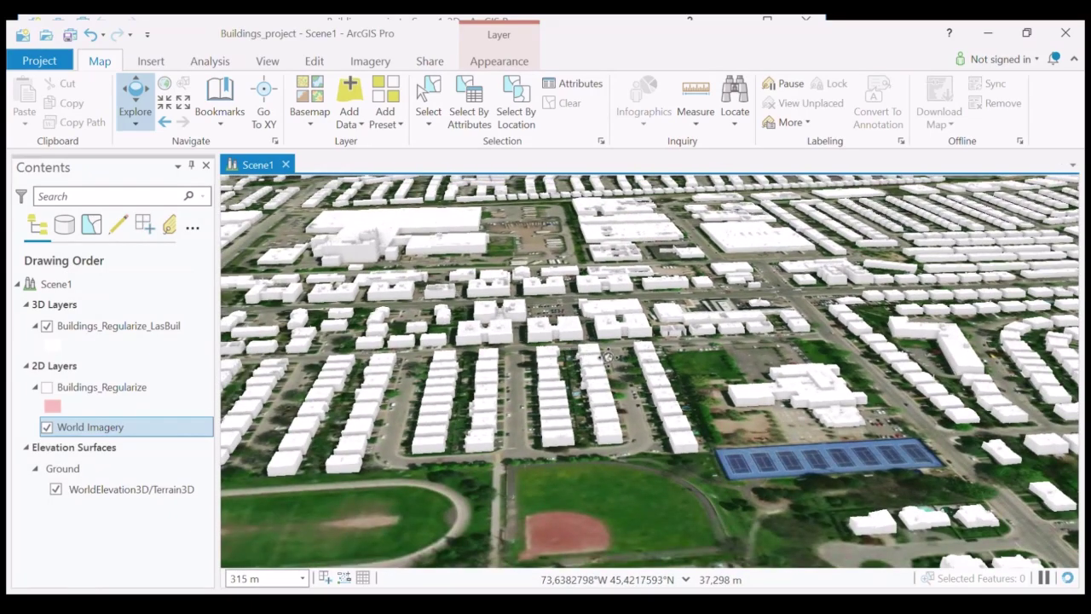
Orbit around the island to survey it, then zoom back in on the neighbourhood
mouse_move(607, 357)
middle_mouse_down()
mouse_move(770, 348)
mouse_move(657, 390)
middle_mouse_up()
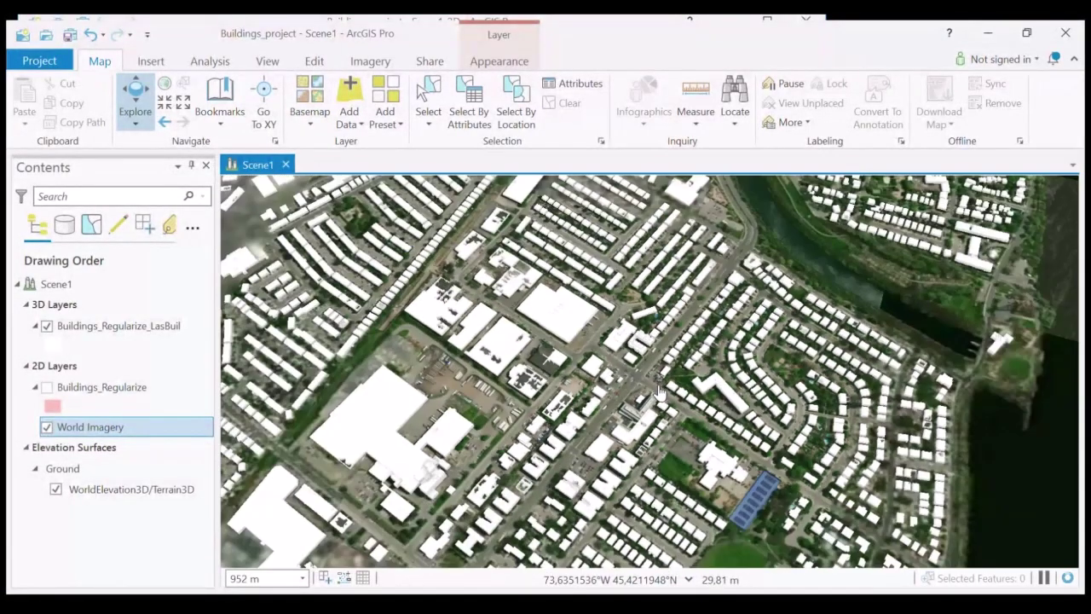
scroll(658, 390, "down", 3)
scroll(657, 389, "down", 3)
scroll(659, 386, "down", 2)
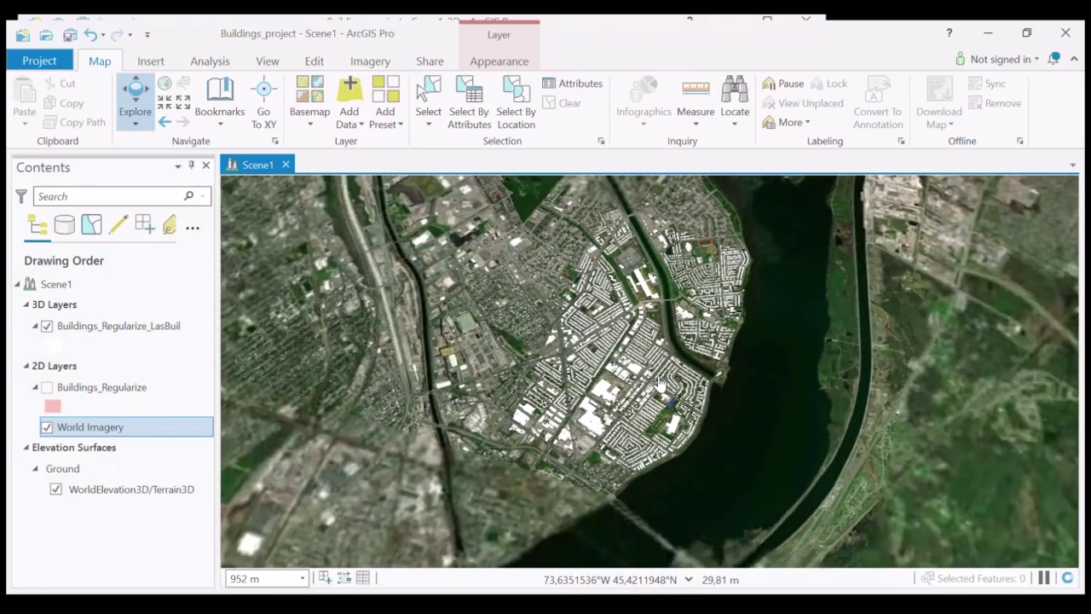
scroll(650, 260, "up", 2)
scroll(649, 260, "up", 2)
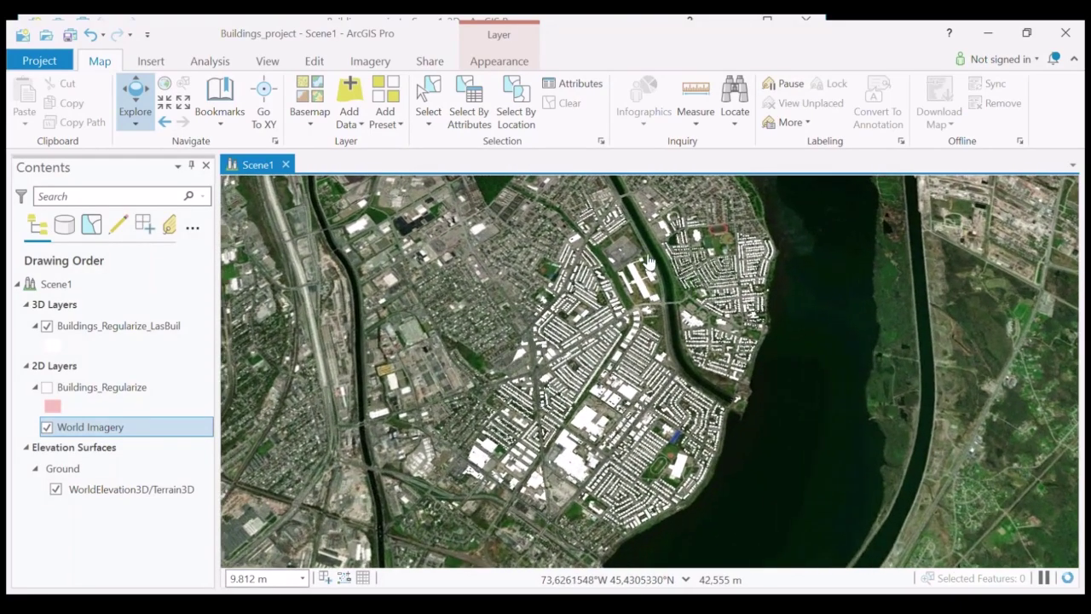
scroll(652, 258, "up", 1)
scroll(669, 251, "up", 2)
scroll(682, 245, "up", 2)
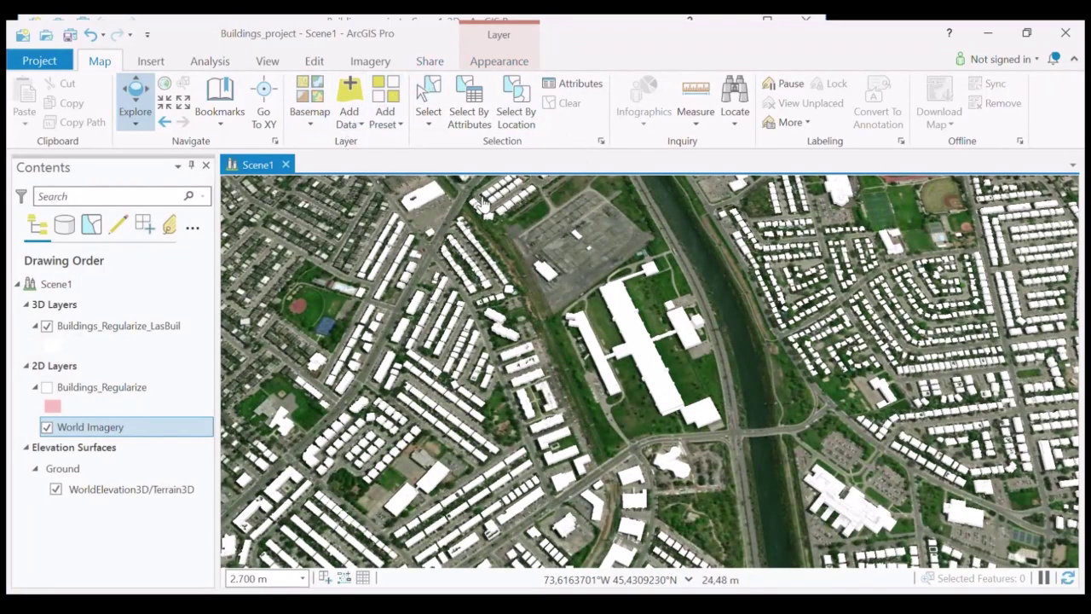
Bring in the Hybrid Reference Layer labels and zoom out across the scene
key("Delete")
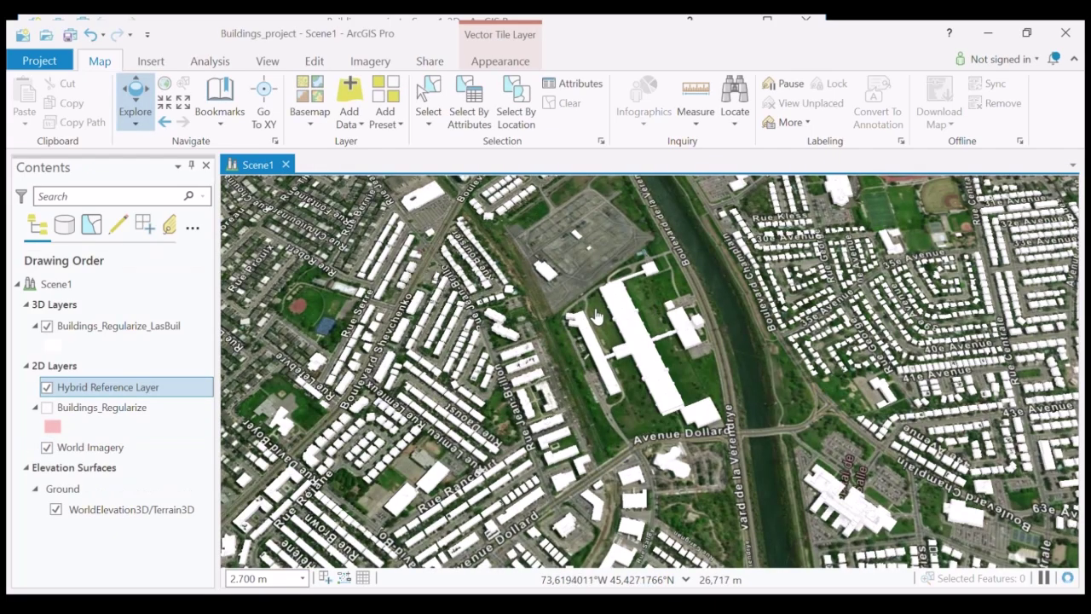
scroll(597, 317, "down", 2)
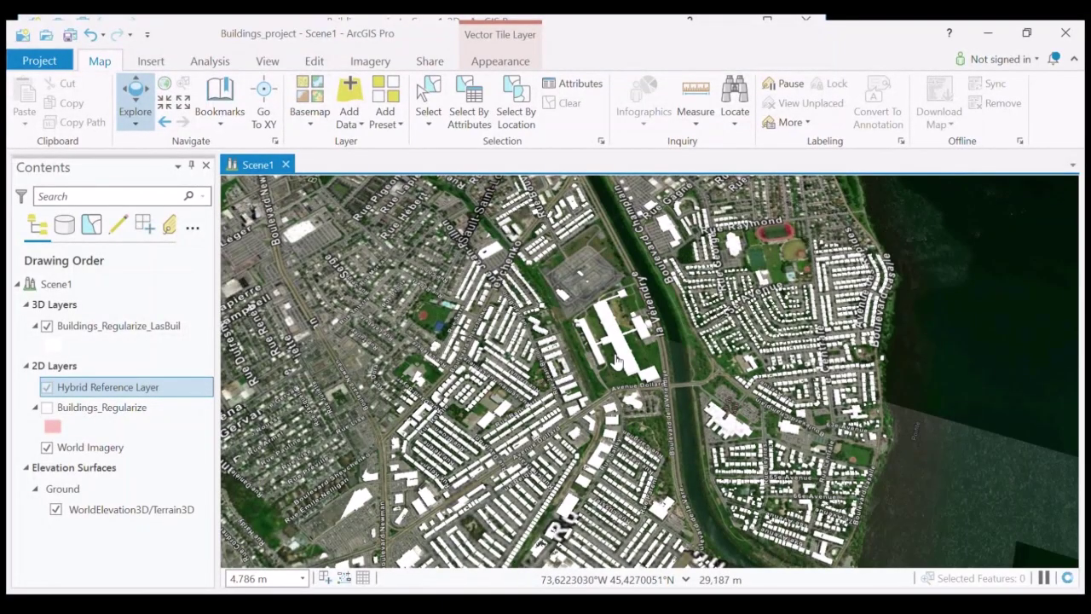
scroll(620, 356, "down", 2)
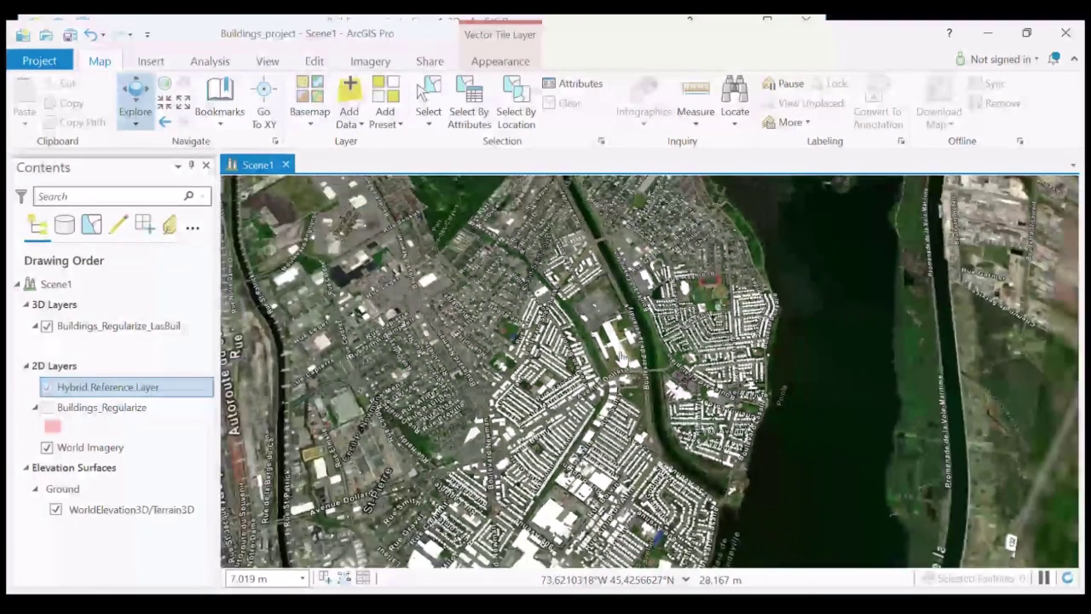
scroll(620, 356, "down", 4)
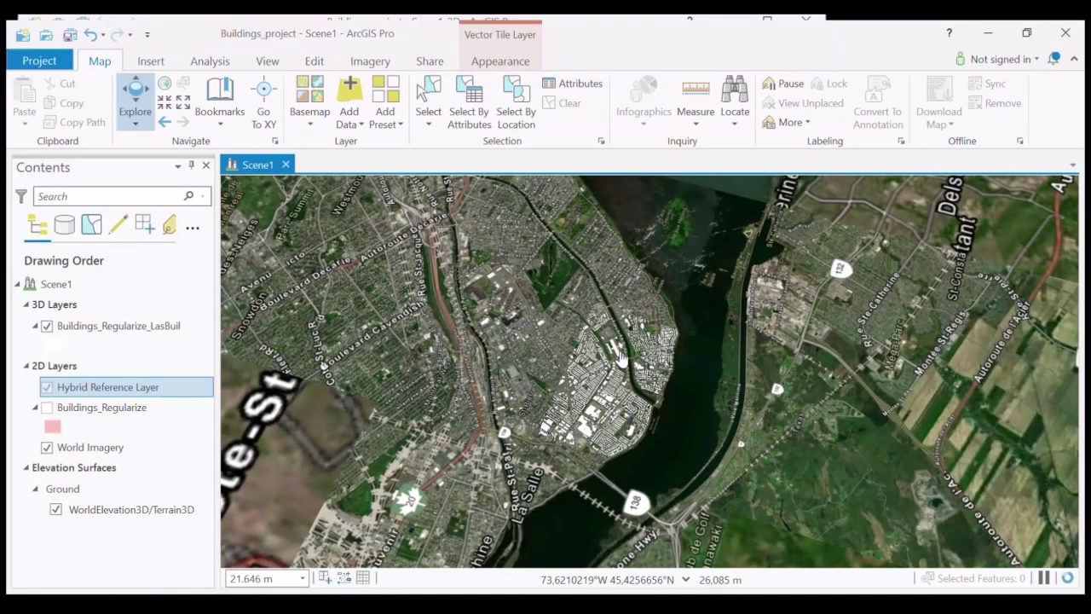
Rotate so the river runs horizontally and zoom in to check street labels like Rue Boivin
middle_click_drag(620, 356, 586, 408)
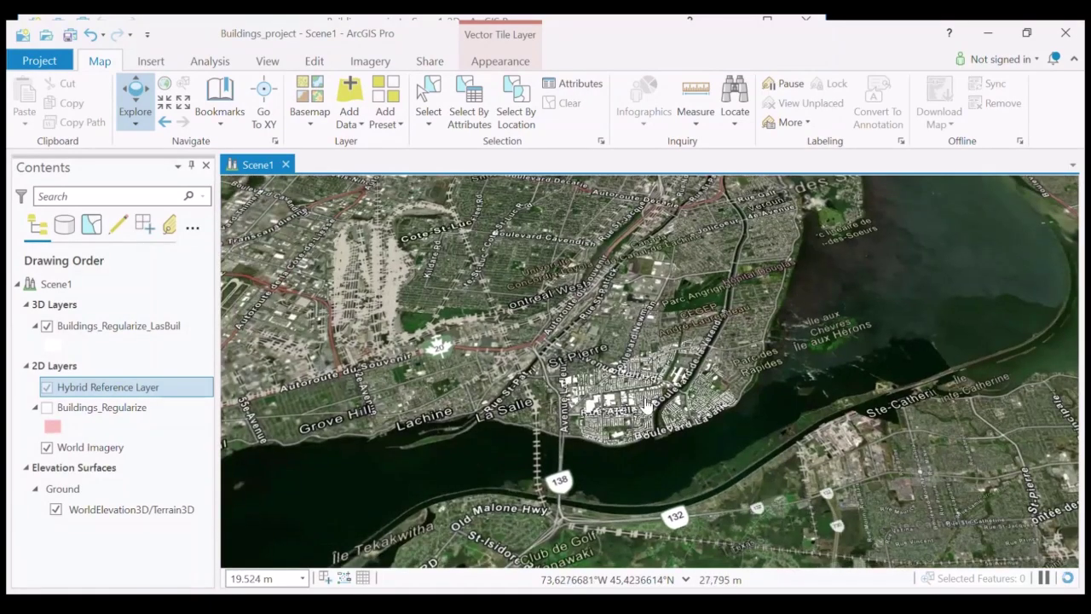
scroll(627, 408, "up", 2)
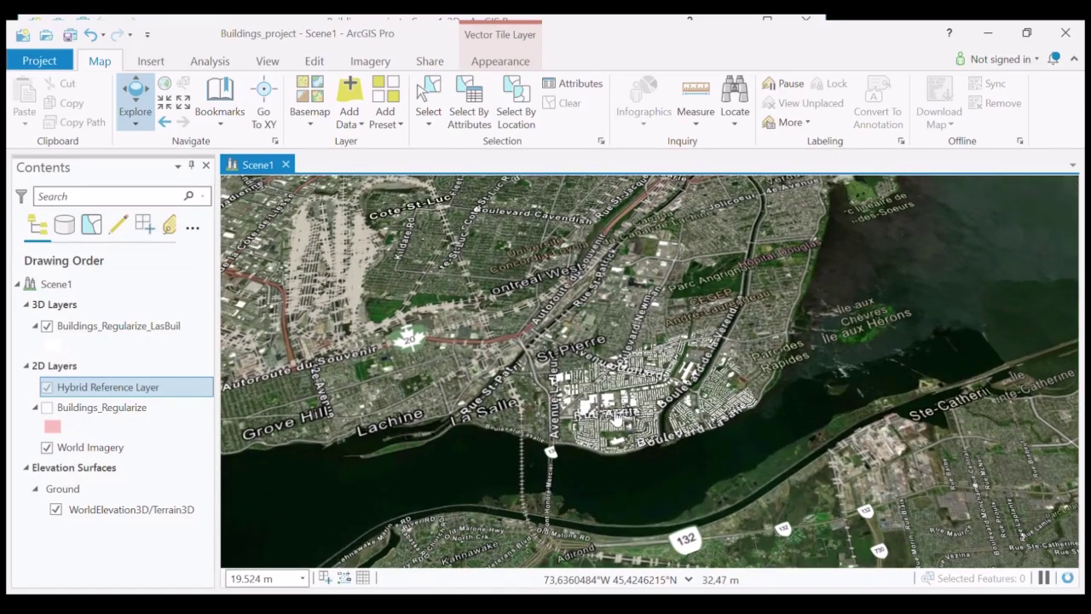
scroll(622, 413, "up", 2)
scroll(616, 419, "up", 2)
scroll(610, 425, "up", 2)
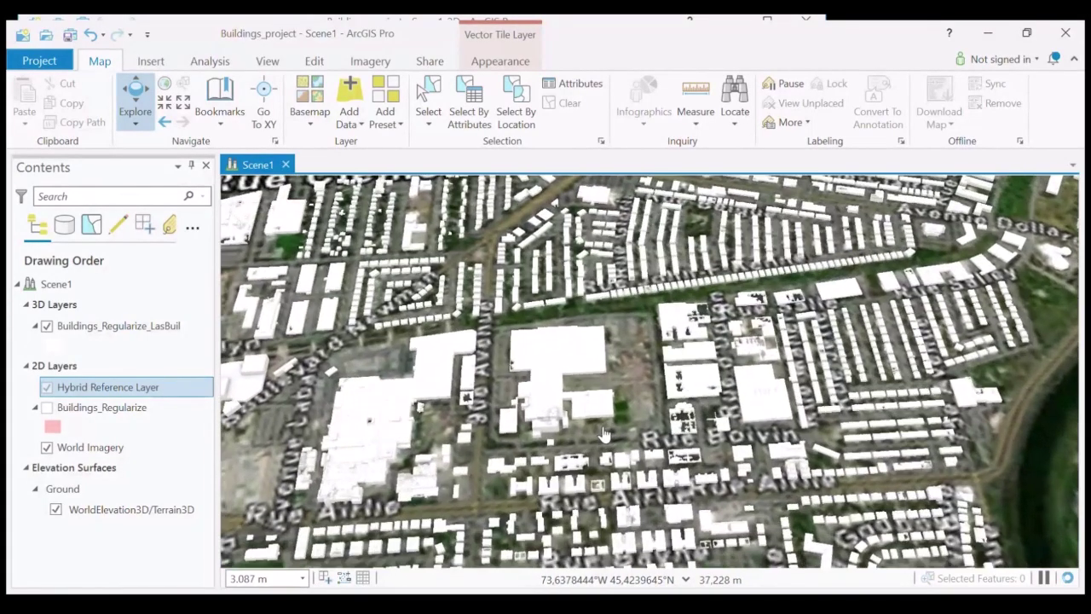
scroll(607, 418, "up", 2)
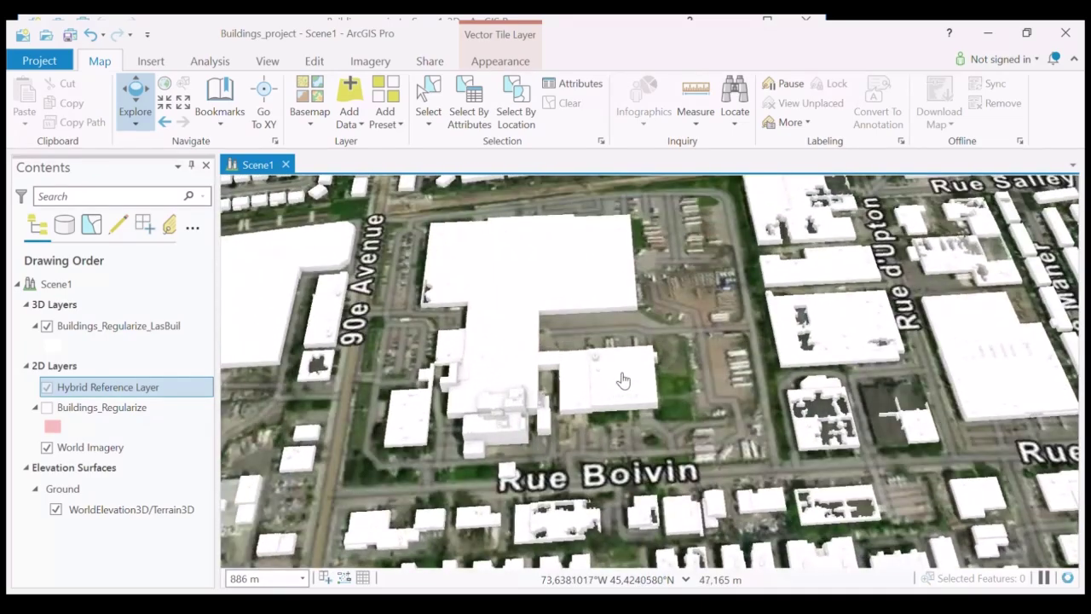
scroll(618, 375, "up", 2)
scroll(594, 358, "up", 2)
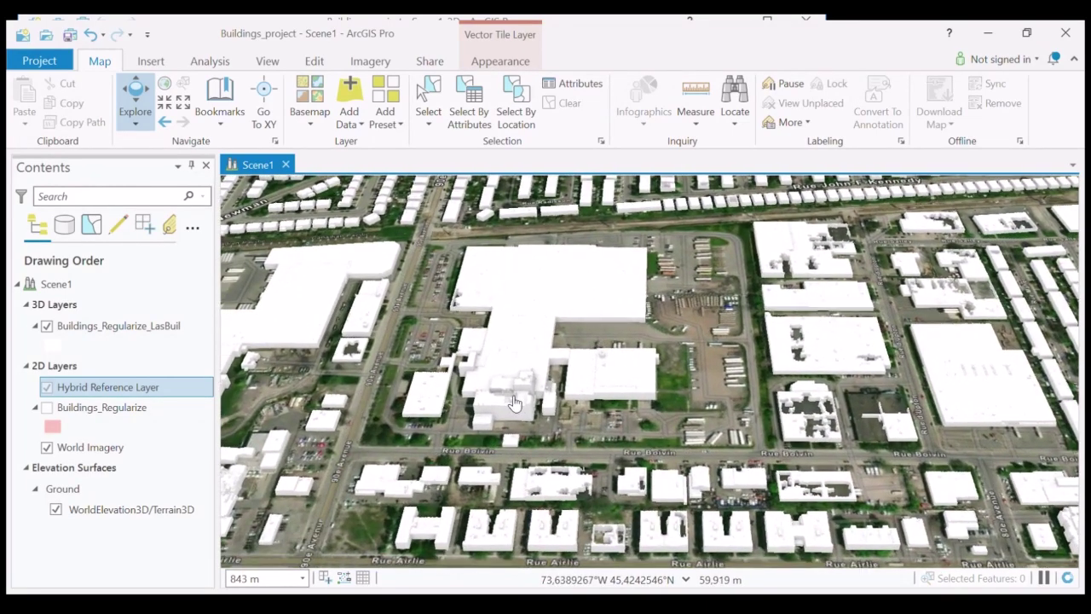